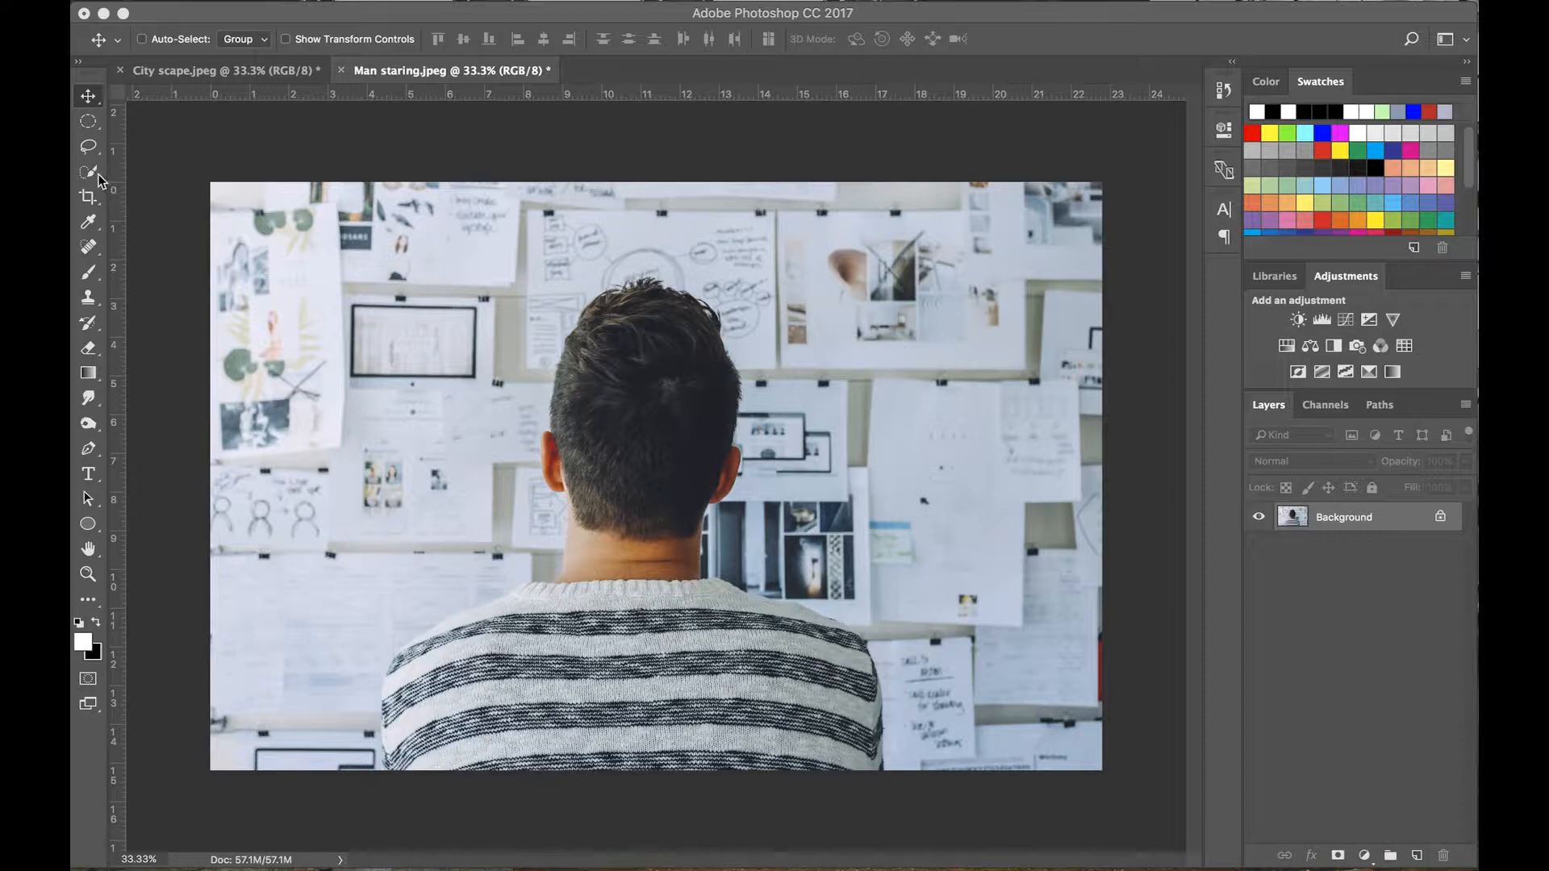
Roughly select the man's head and sweater with the Quick Selection tool at a 600 px brush size.
left_click(92, 174)
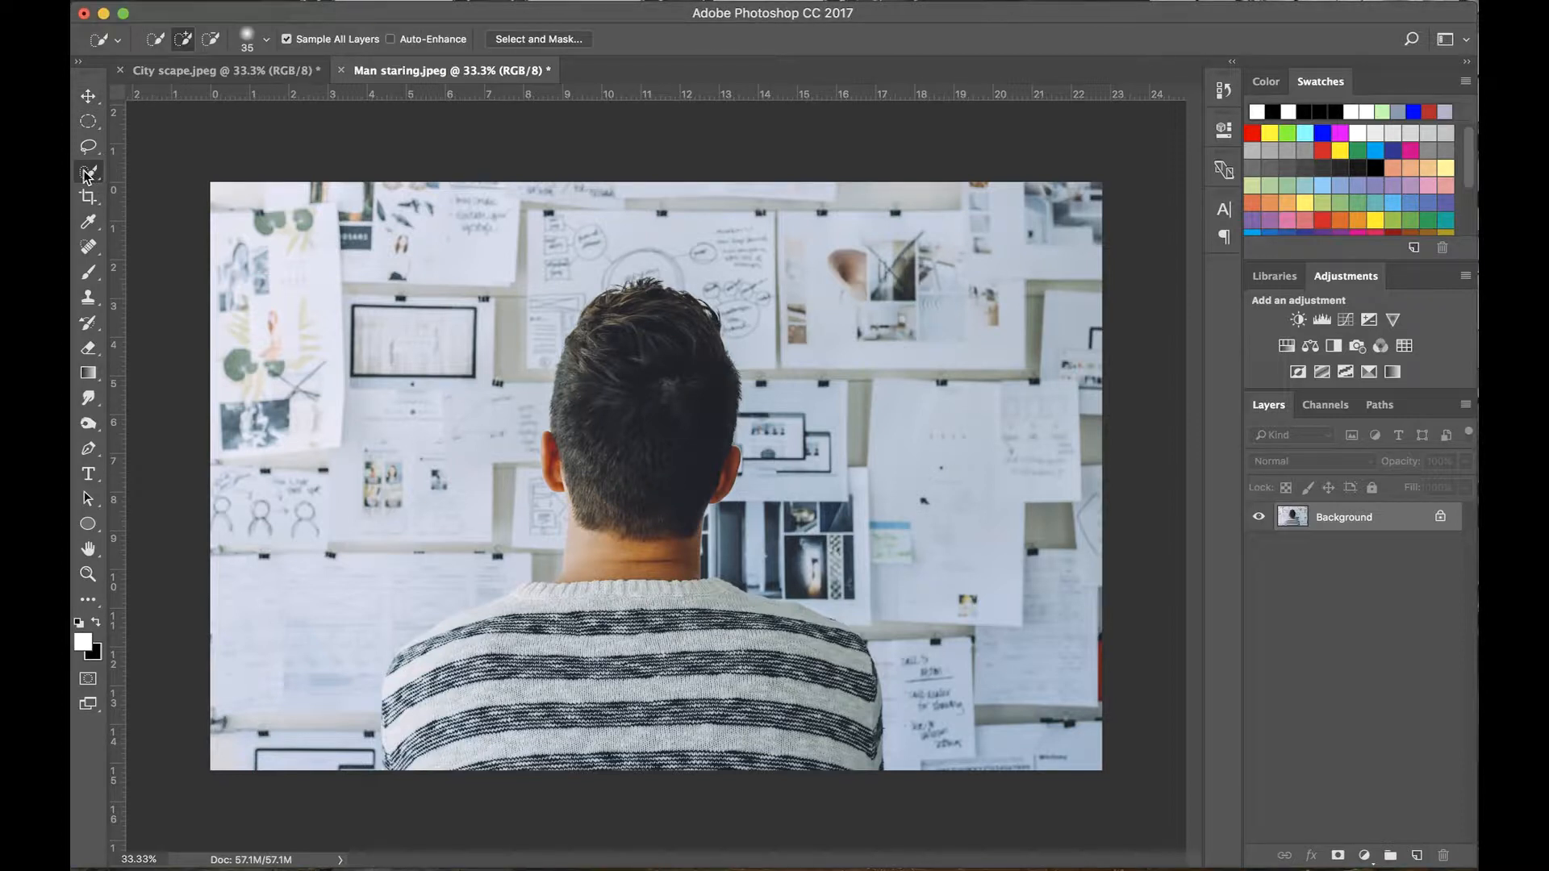
key("bracketright")
key("bracketright")
key("bracketright")
key("bracketright")
key("bracketright")
key("bracketright")
key("bracketright")
key("bracketright")
key("bracketright")
key("bracketright")
key("bracketright")
key("bracketright")
key("bracketright")
key("bracketright")
key("bracketright")
mouse_move(636, 363)
left_mouse_down()
mouse_move(614, 669)
mouse_move(517, 694)
mouse_move(452, 686)
mouse_move(451, 700)
mouse_move(630, 646)
mouse_move(726, 667)
mouse_move(799, 727)
mouse_move(766, 712)
left_mouse_up()
Reduce the selection brush to 200 px and extend the selection over the sweater's collar and shoulders.
key("super+plus")
key("super+plus")
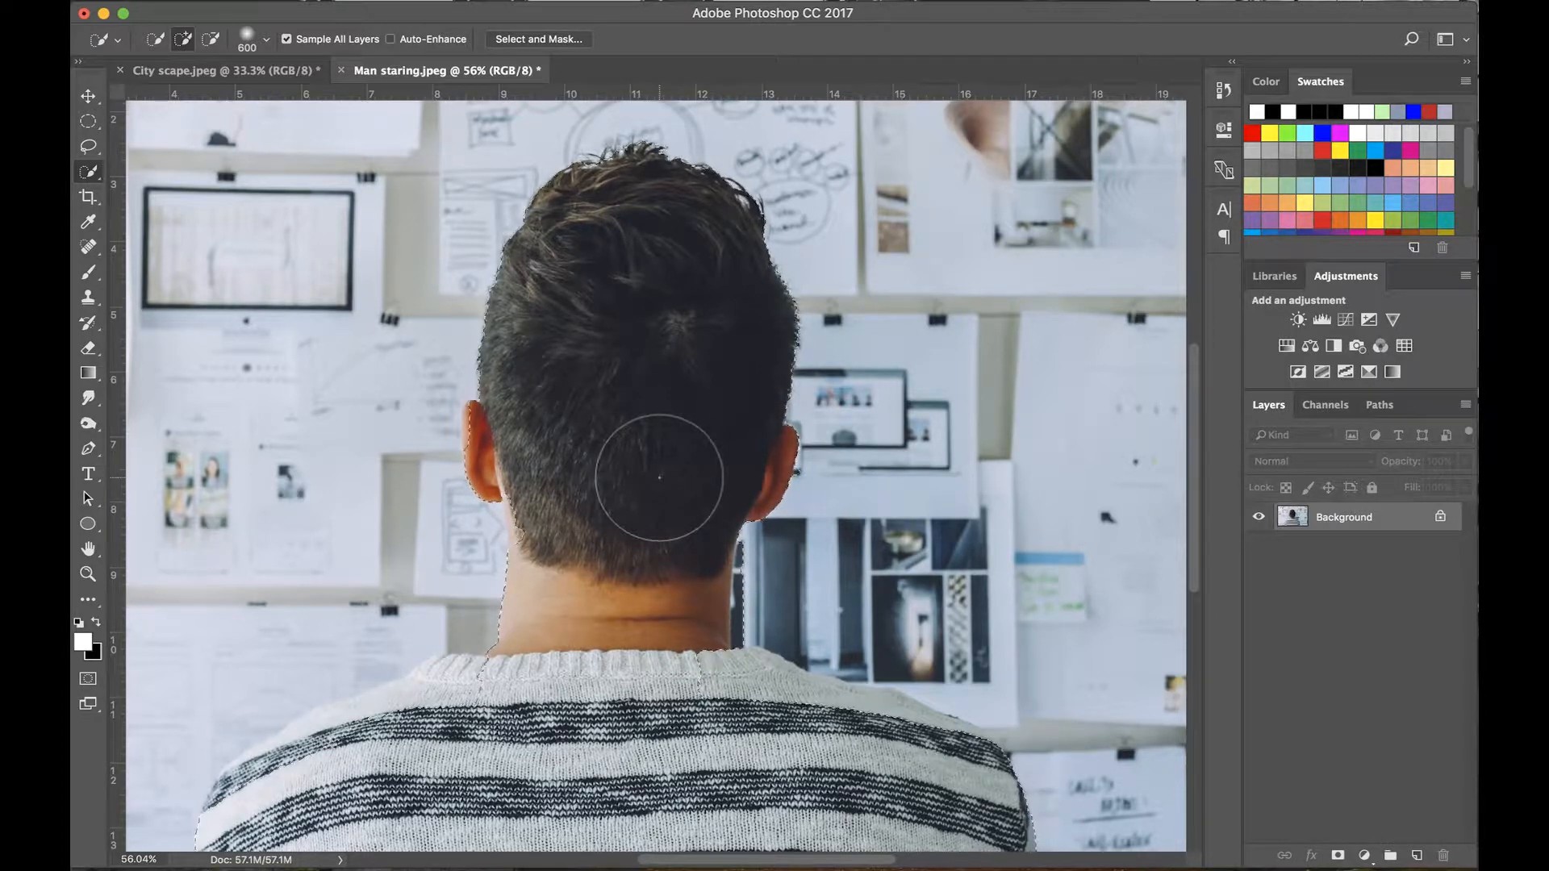
key("bracketleft")
key("bracketleft")
key("bracketleft")
key("bracketleft")
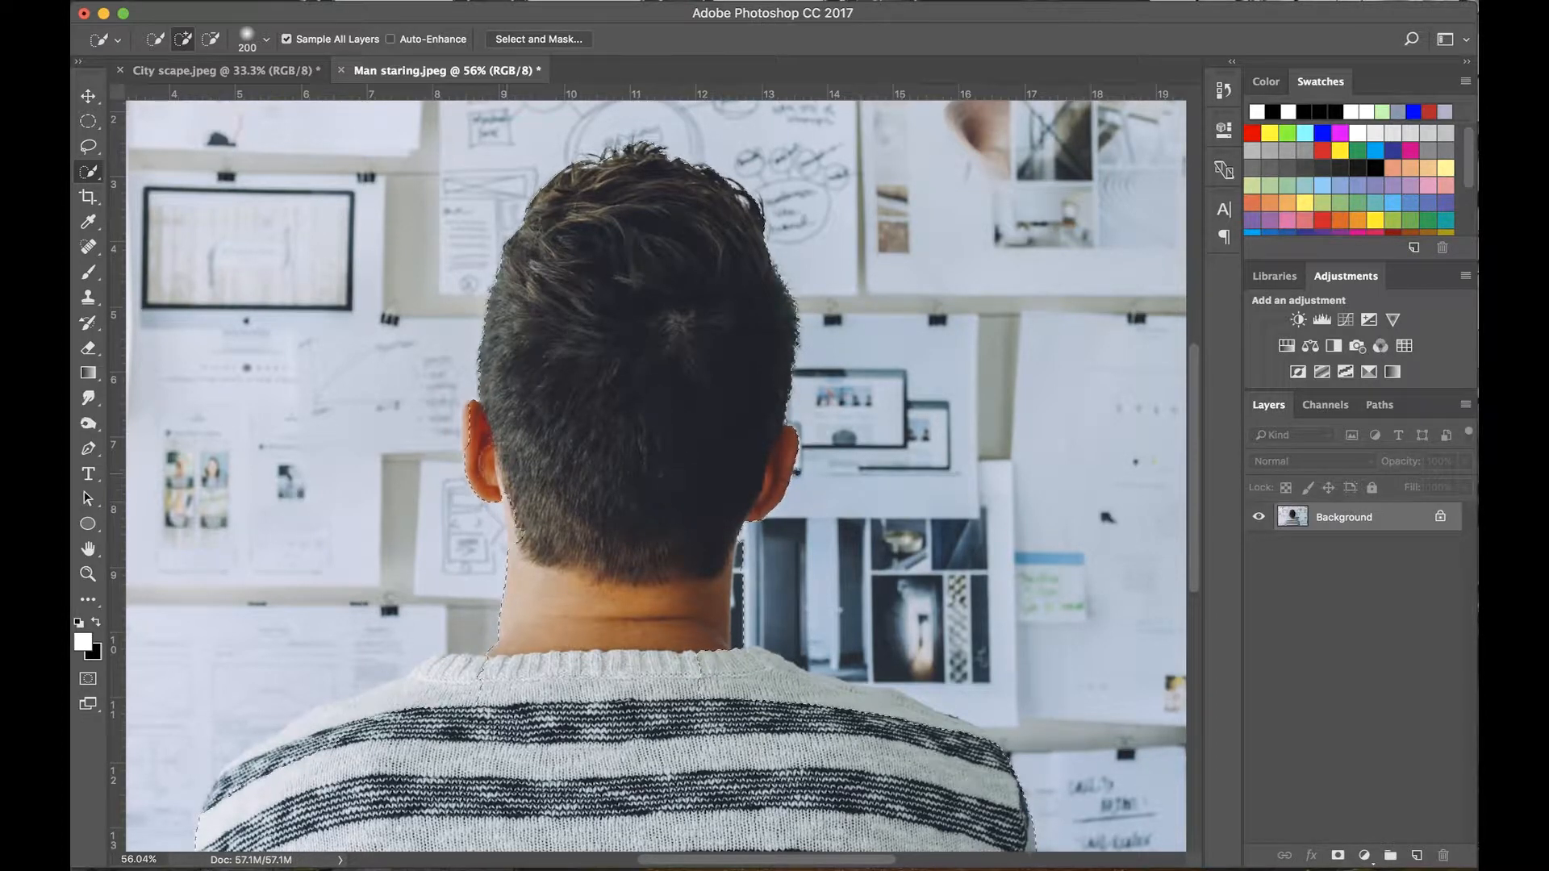
left_click_drag(468, 682, 438, 692)
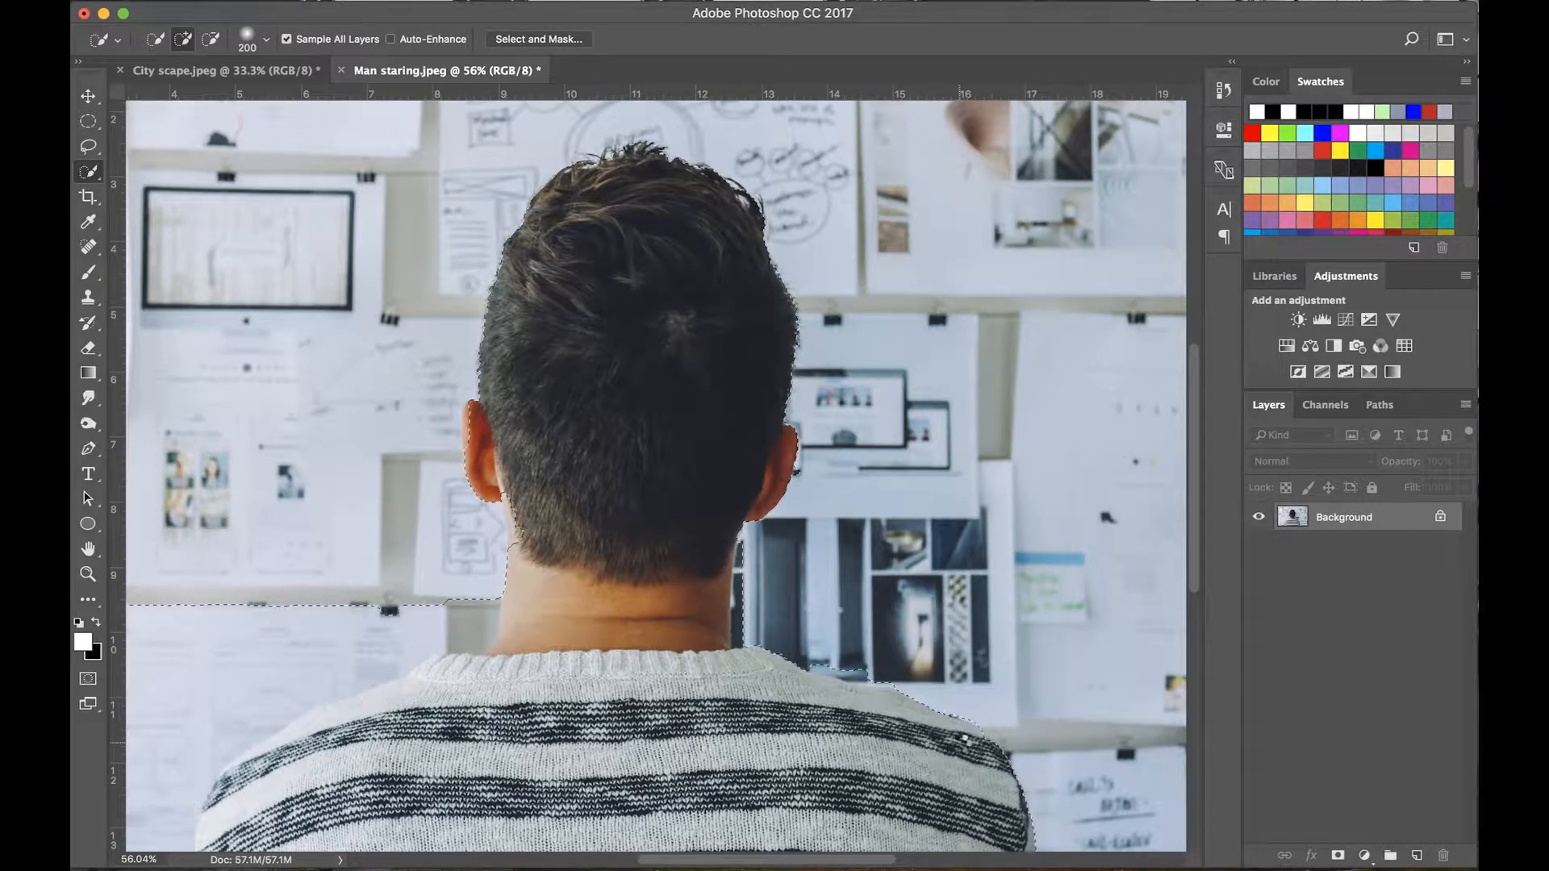
scroll(1000, 789, "down", 10)
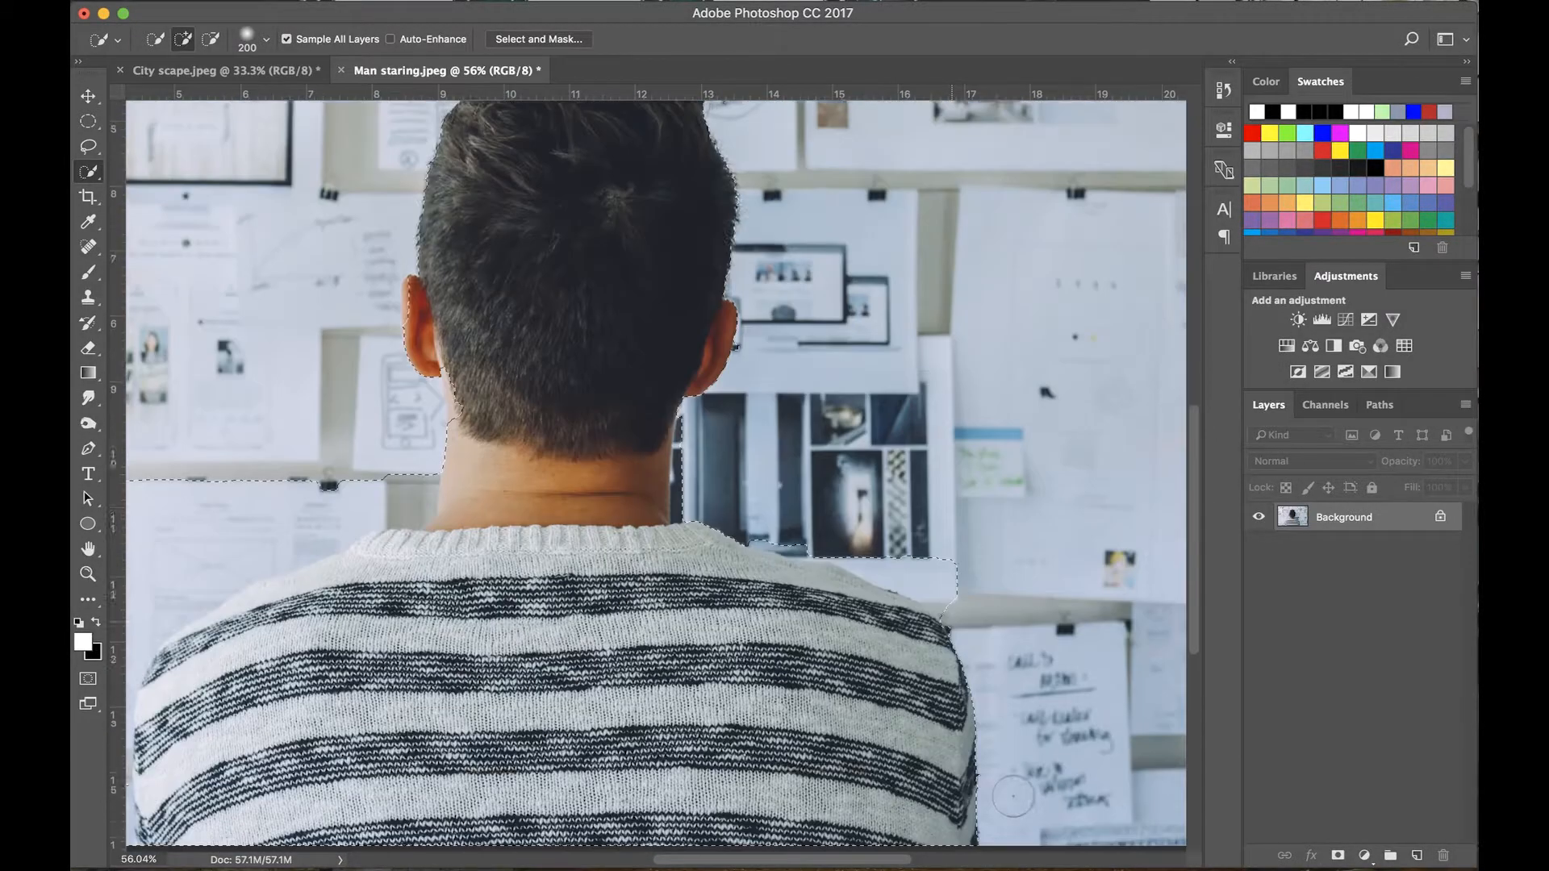
Undo the last selection stroke and add the hair along the top of the head to the selection.
scroll(1013, 797, "up", 10)
scroll(1014, 797, "left", 8)
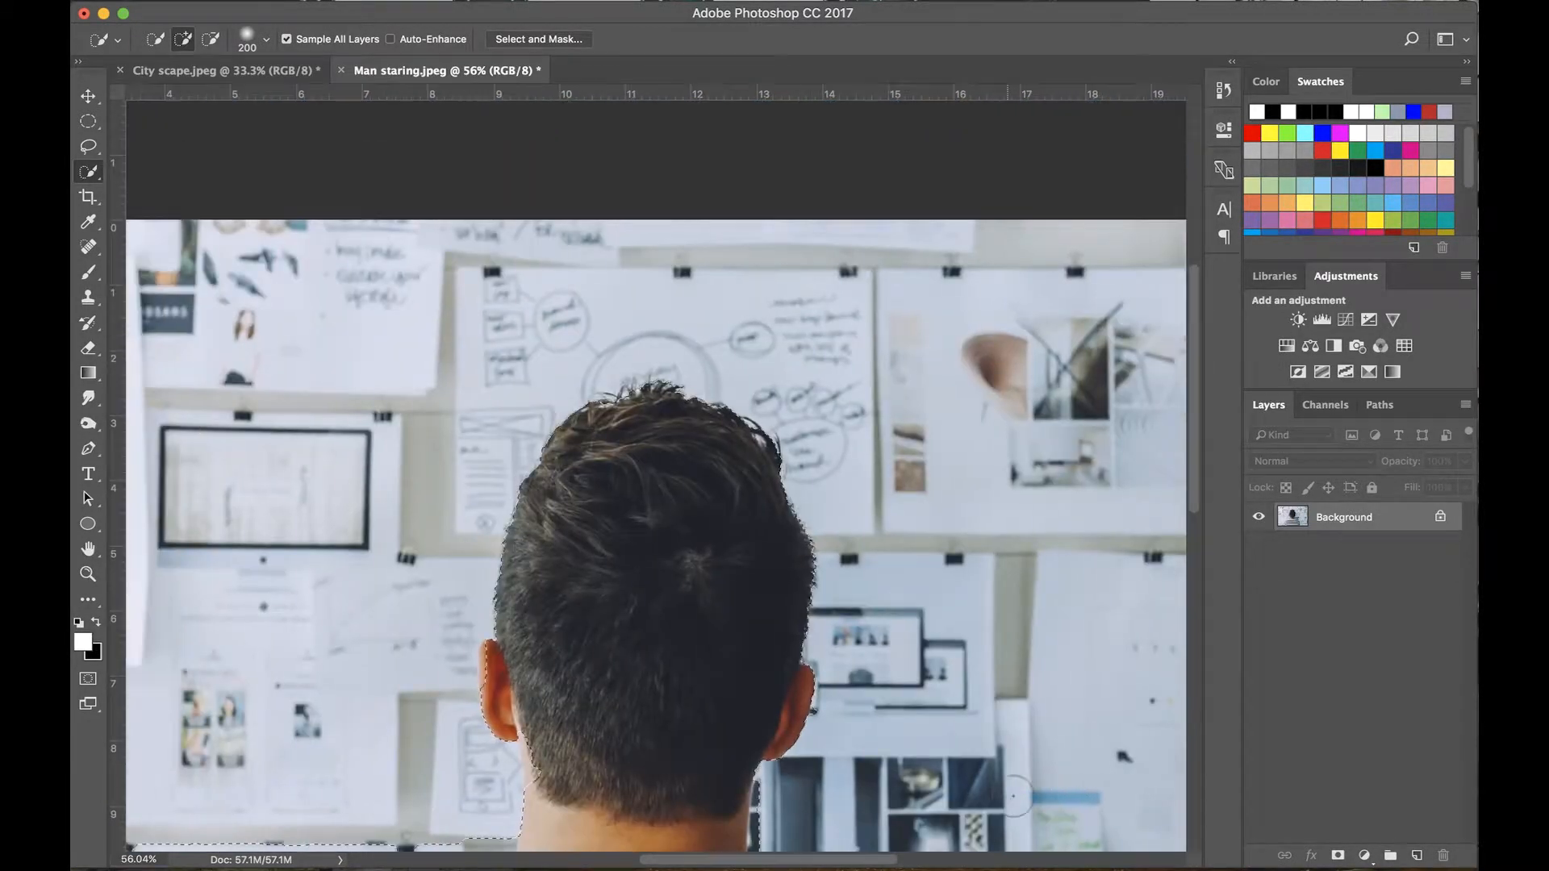
scroll(1163, 717, "down", 2)
key("super+z")
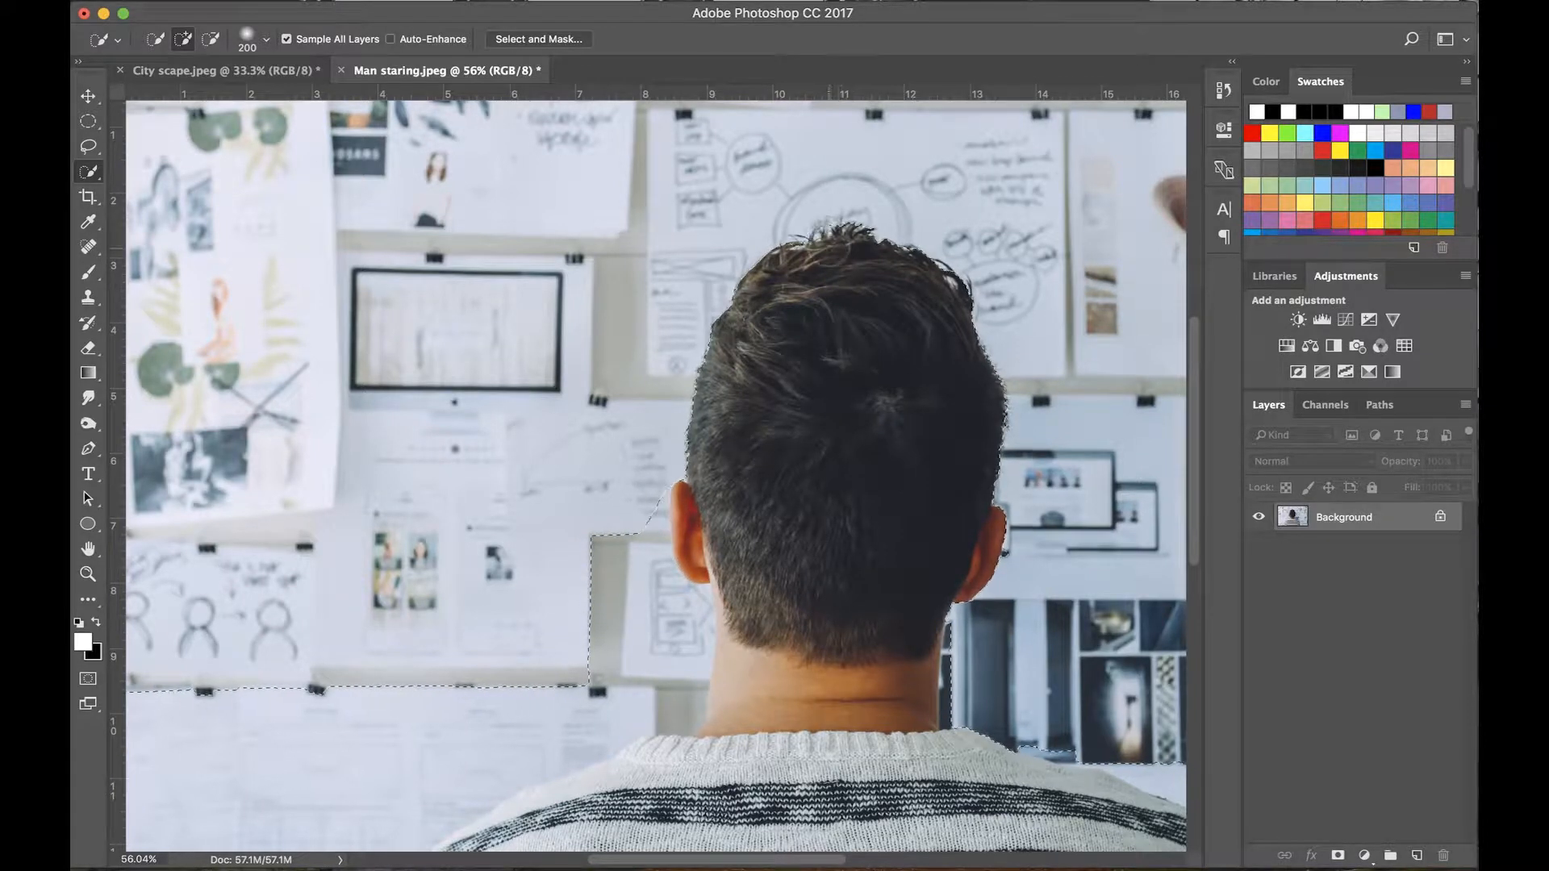
left_click_drag(808, 255, 954, 264)
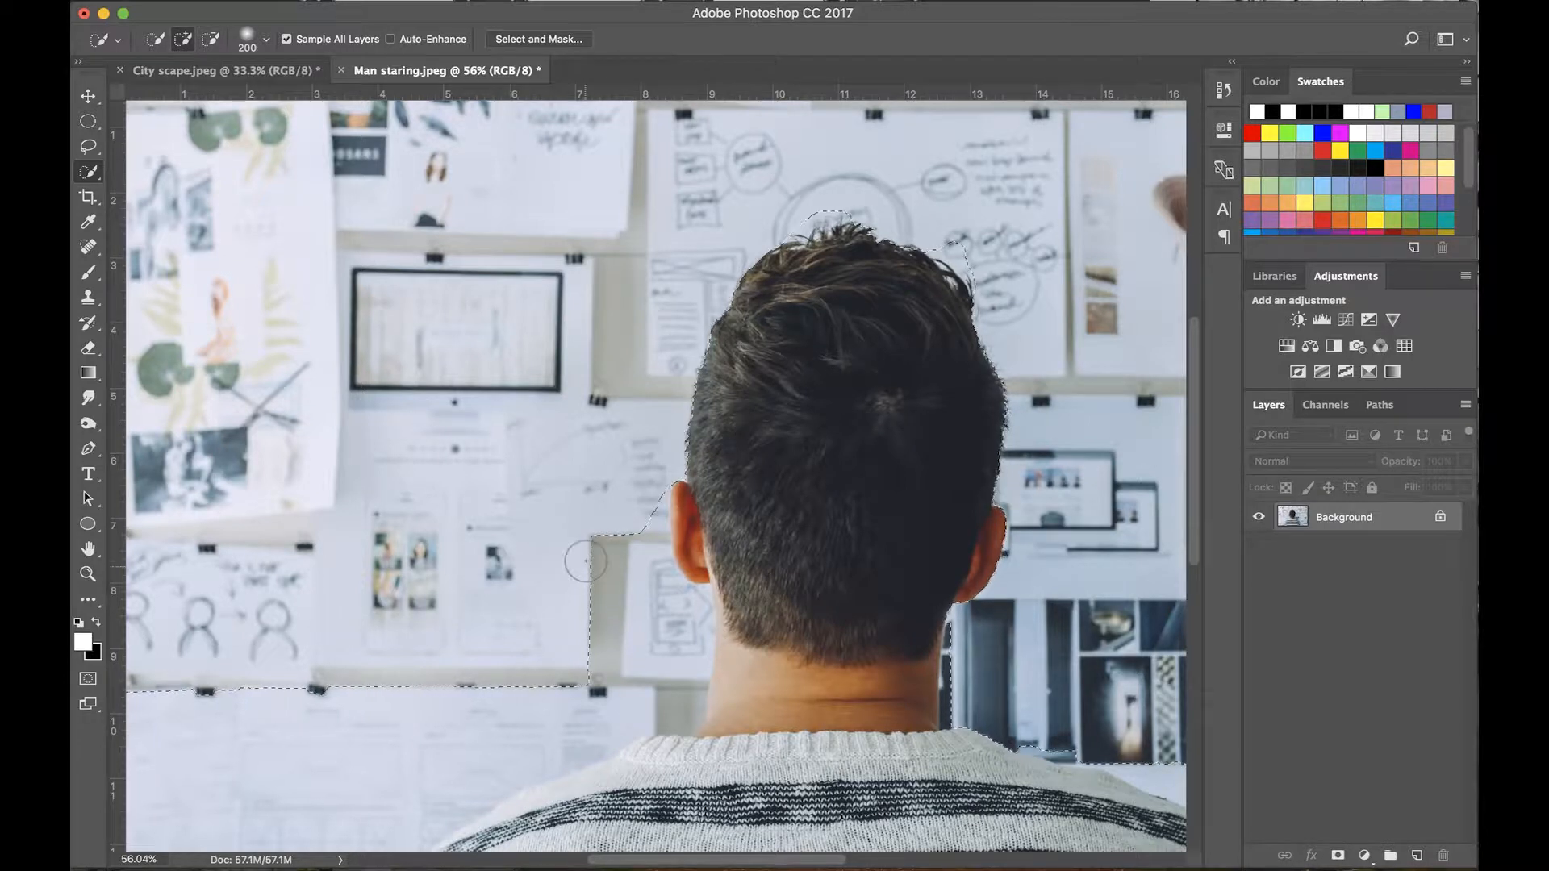
Clean up the selection around the left ear, subtracting the adjoining wall with a smaller brush.
key("alt")
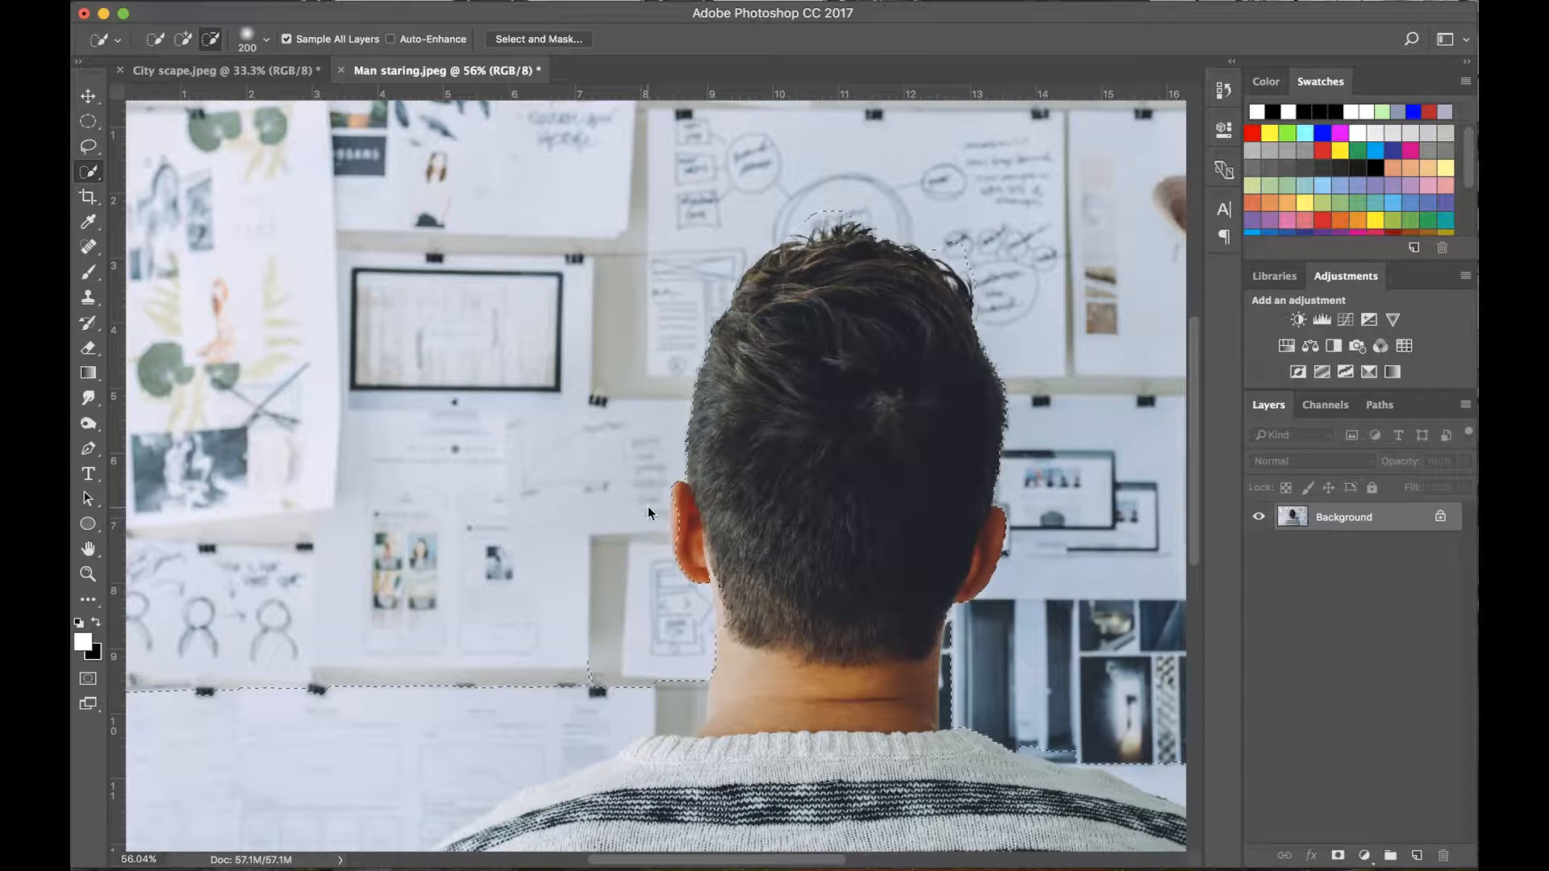
left_click(689, 525)
key("bracketleft")
key("bracketleft")
key("bracketleft")
left_click(663, 532, "alt")
left_click(711, 593, "alt")
Subtract the wall area beside the left shoulder from the selection with a 250 px brush.
key("bracketright")
key("bracketright")
key("bracketright")
key("bracketright")
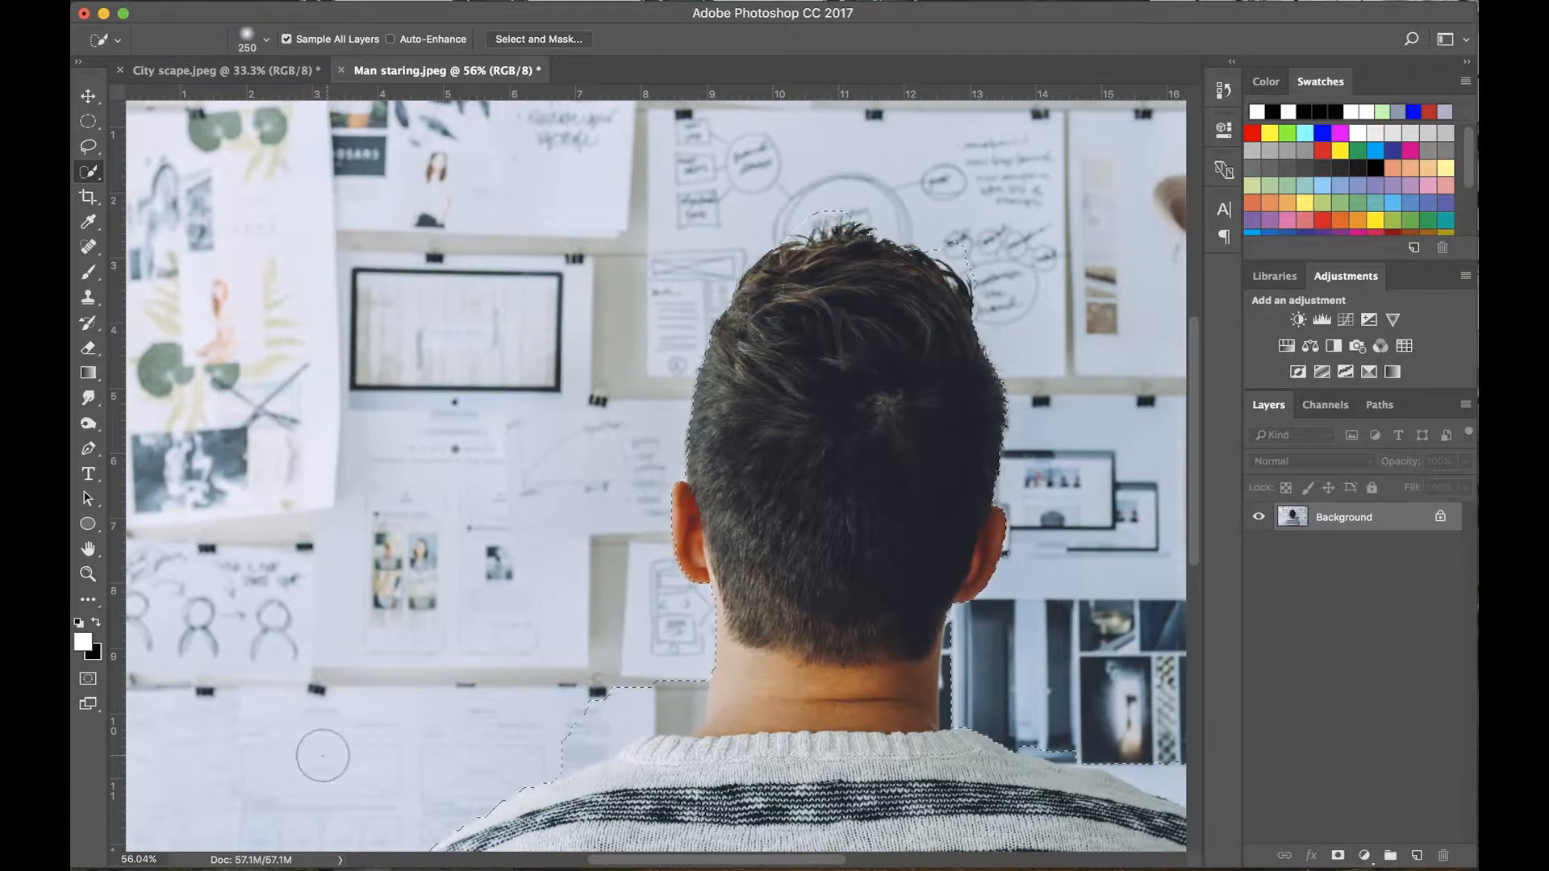
left_click(321, 754, "alt")
Subtract the background beside the right shoulder and correct the sweater's edge there.
scroll(321, 753, "down", 8)
key("bracketright")
key("bracketright")
key("bracketright")
key("bracketright")
scroll(1053, 405, "right", 4)
left_click(1053, 405, "alt")
left_click_drag(1053, 405, 893, 422)
Tidy the selection at the right side of the collar and neck, subtracting the background with a 90 px brush.
scroll(837, 330, "up", 5)
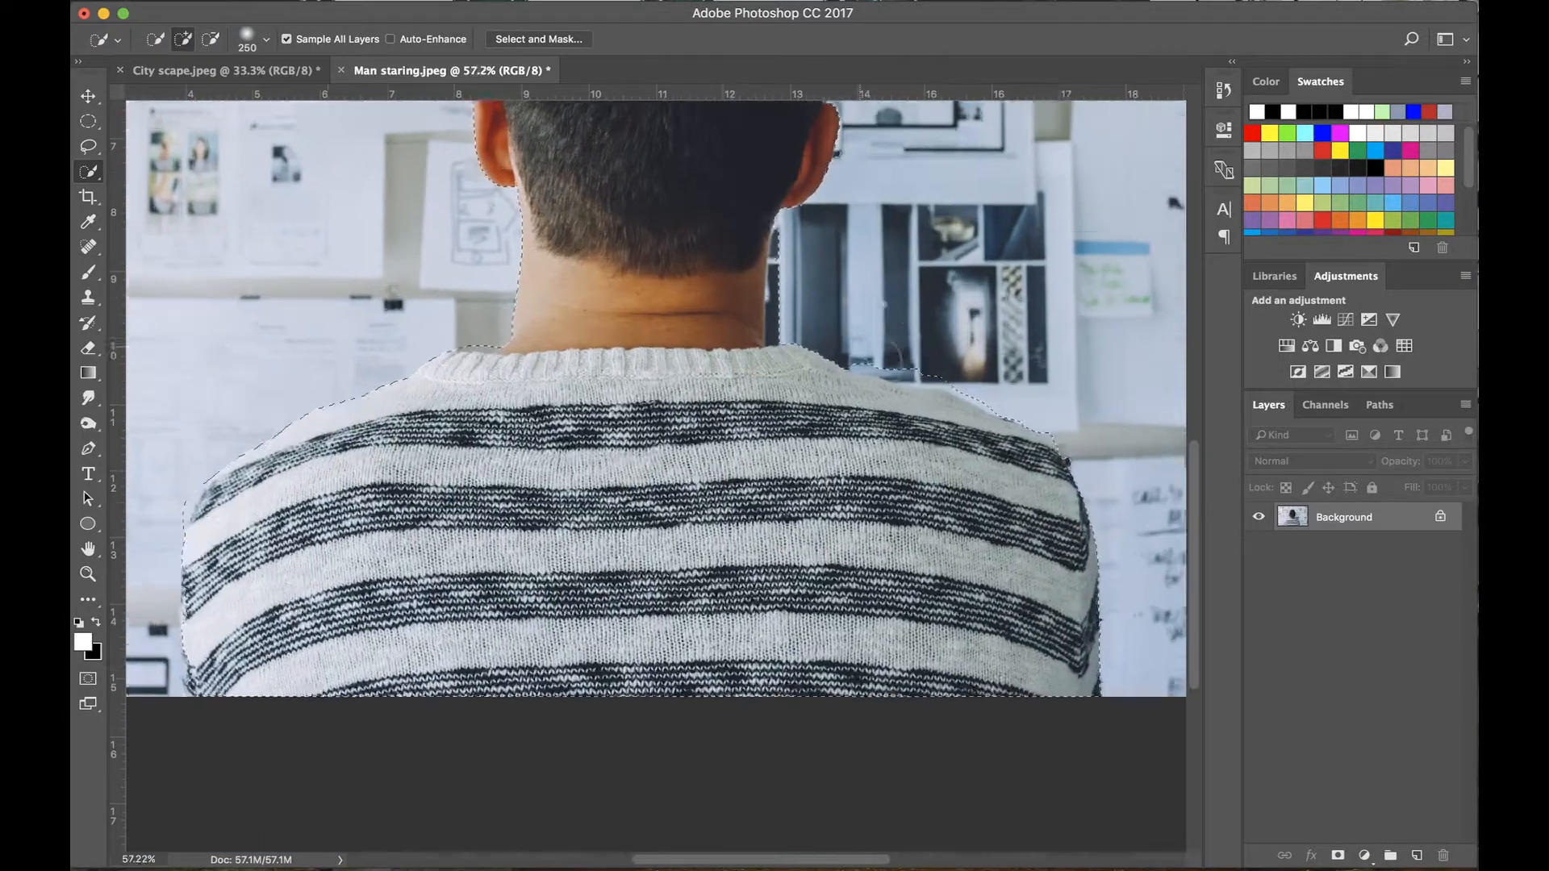
key("bracketleft")
left_click_drag(815, 360, 751, 342)
key("bracketleft")
key("bracketleft")
key("bracketleft")
key("bracketleft")
key("bracketleft")
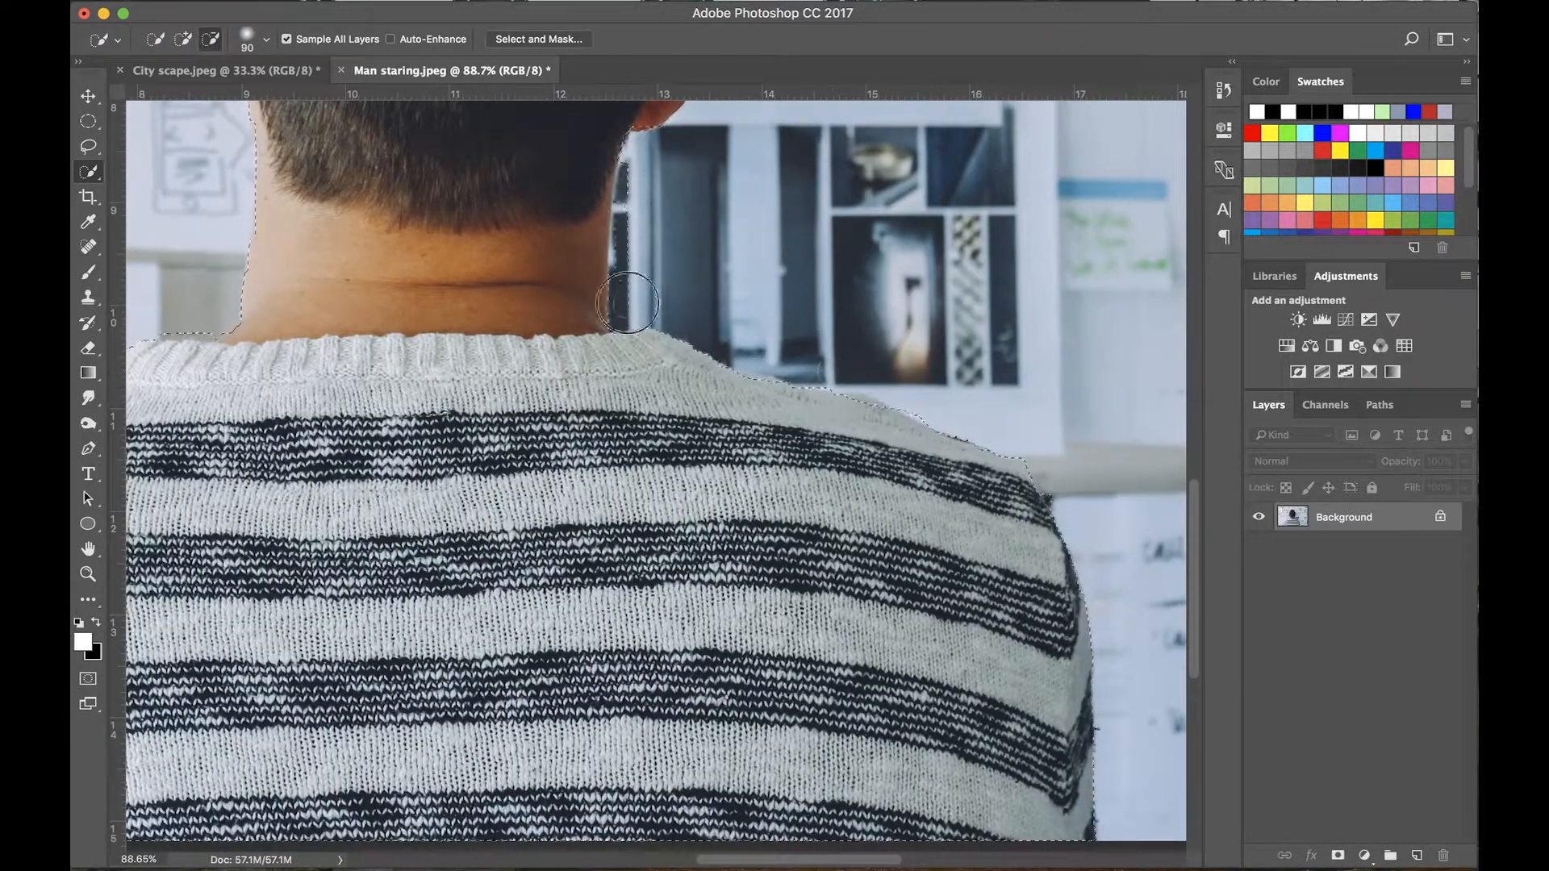
left_click(627, 300, "alt")
Subtract the excess background around the hair at the top of the head.
scroll(627, 404, "down", 2)
scroll(619, 484, "up", 8)
scroll(691, 446, "up", 6)
left_click(691, 446, "alt")
left_click(397, 409, "alt")
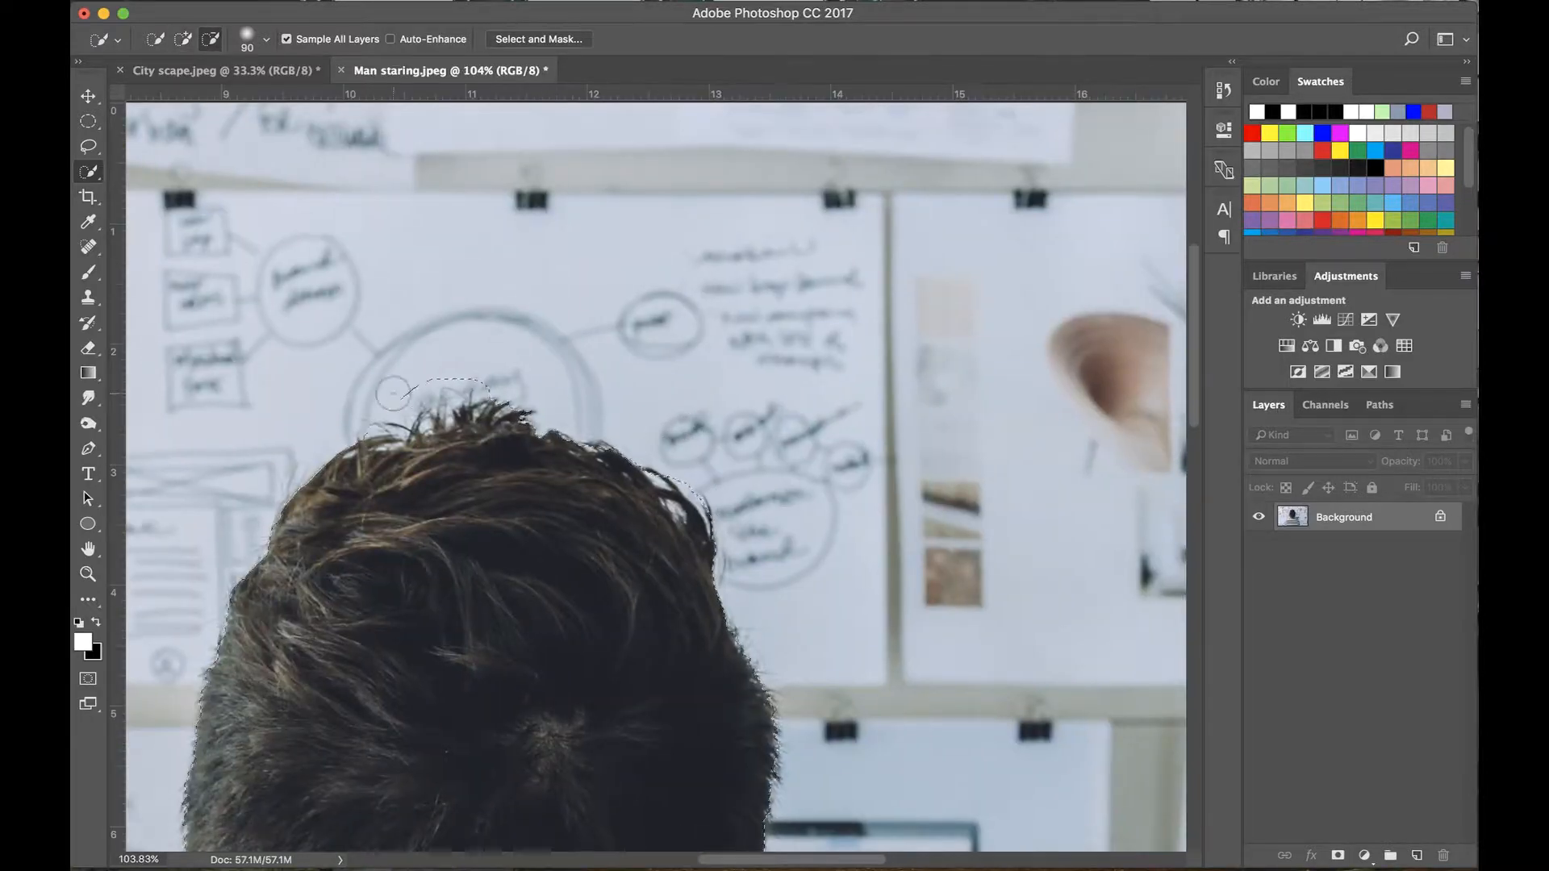
Subtract the leftover background along the left side of the collar, shoulder and sleeve.
scroll(384, 395, "down", 4)
scroll(384, 395, "left", 3)
scroll(384, 394, "down", 10)
left_click(741, 214, "alt")
scroll(389, 373, "down", 5)
scroll(390, 373, "left", 5)
left_click_drag(454, 290, 471, 259)
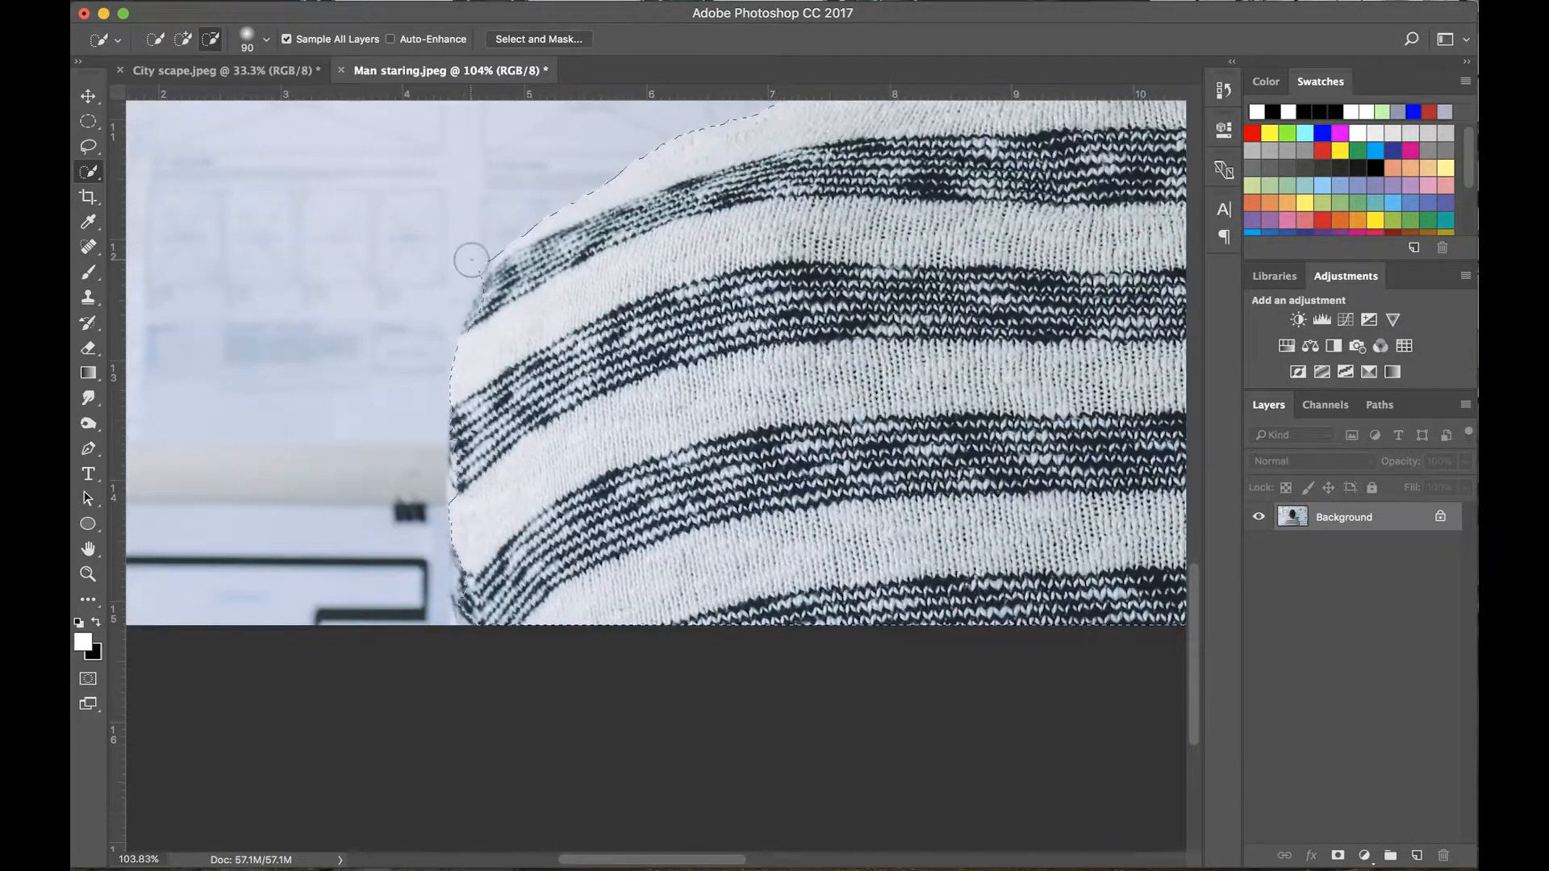
scroll(470, 268, "up", 3)
left_click(415, 237, "alt")
Refine the selection along the sweater's left sleeve edge with a 45 px brush, adding missed knit and removing background.
scroll(416, 237, "down", 2)
scroll(415, 238, "left", 2)
key("bracketleft")
key("bracketleft")
key("bracketleft")
key("bracketleft")
key("bracketleft")
scroll(471, 304, "down", 2)
scroll(471, 304, "left", 1)
left_click(511, 361)
left_click(523, 506)
left_click(474, 504, "alt")
Open Select and Mask for the finished selection and check the available view modes, keeping Overlay.
scroll(481, 468, "down", 8)
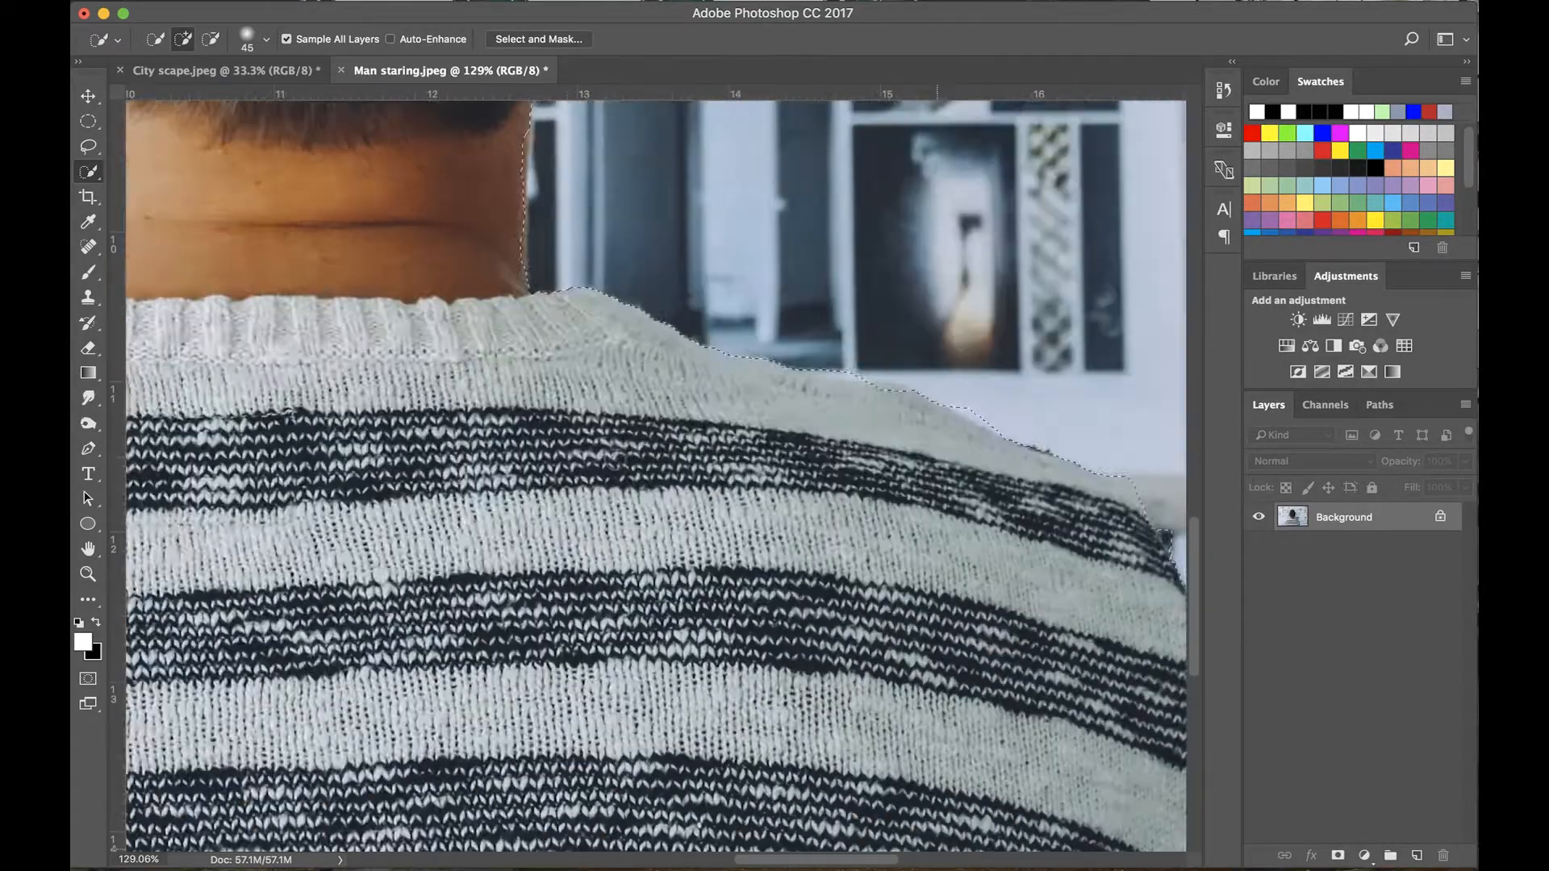
scroll(615, 459, "up", 1)
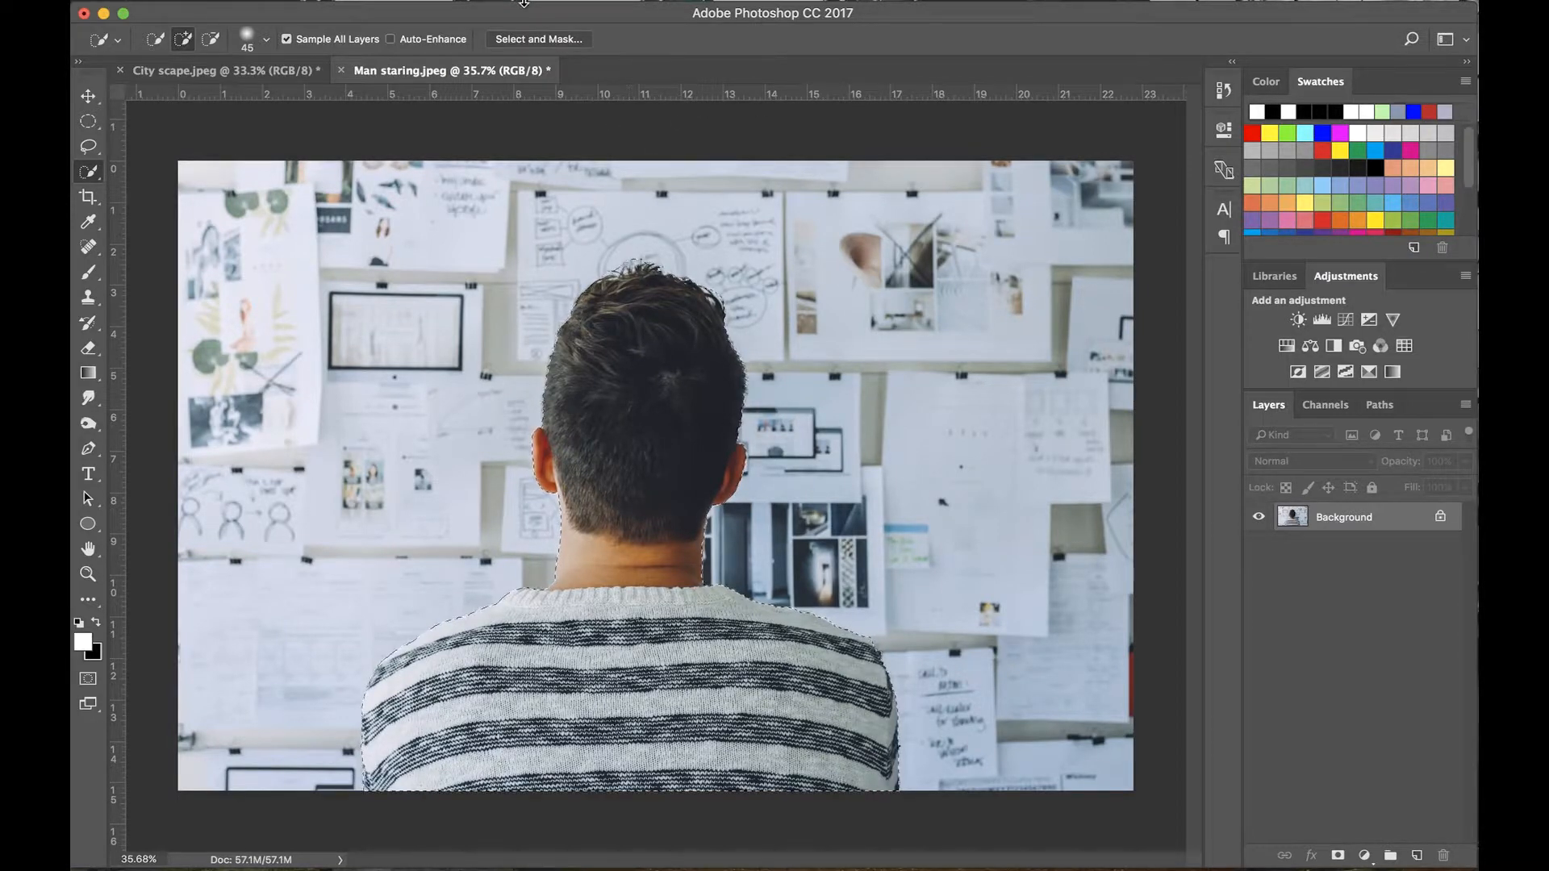
left_click(531, 41)
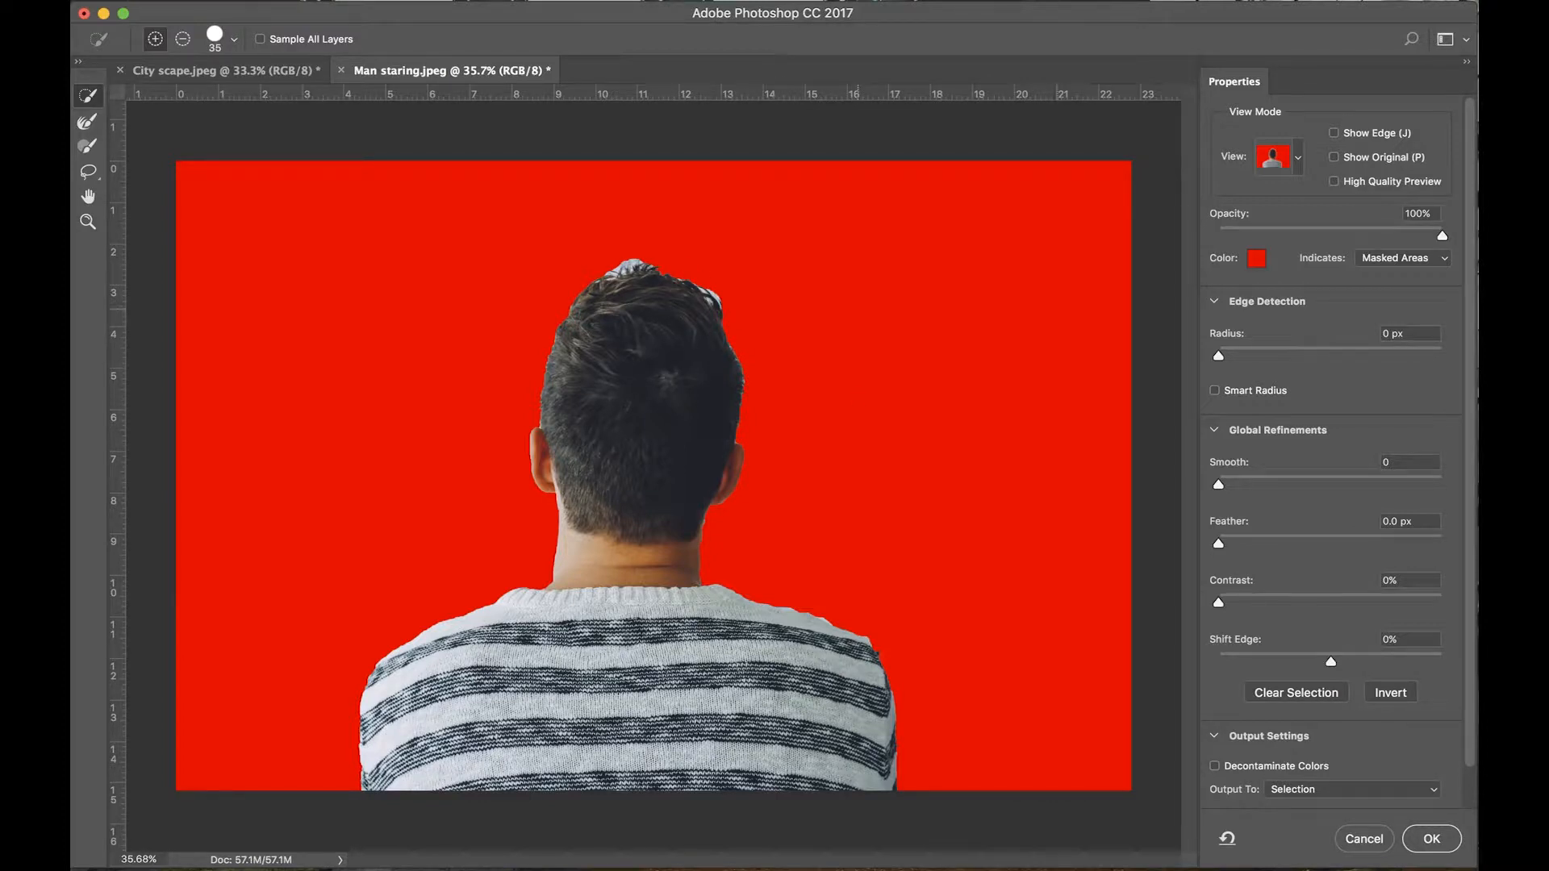
left_click(1299, 162)
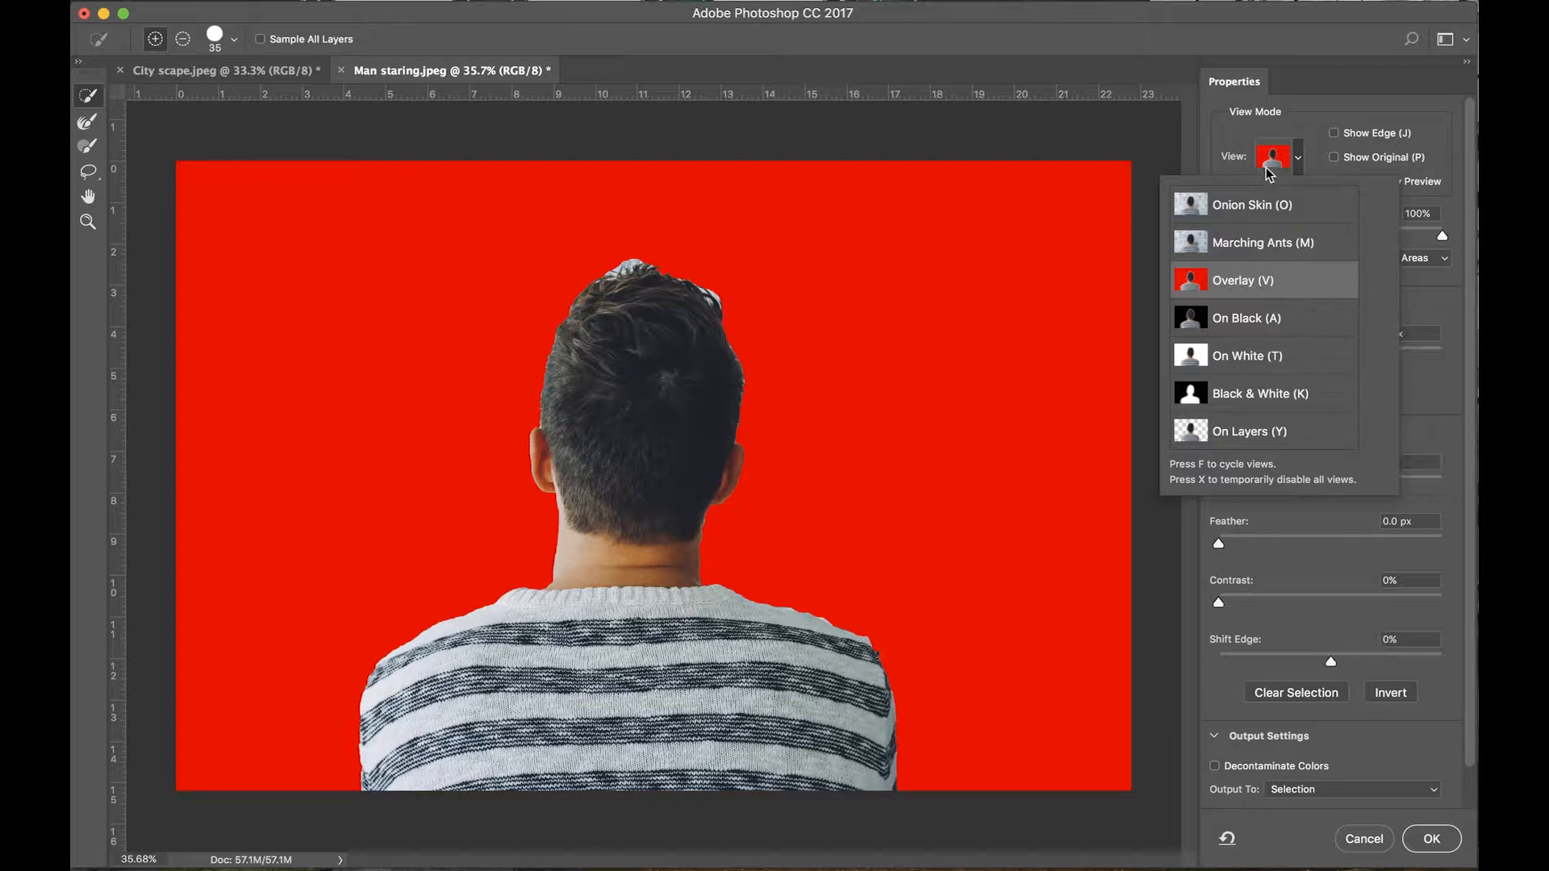
left_click(1297, 159)
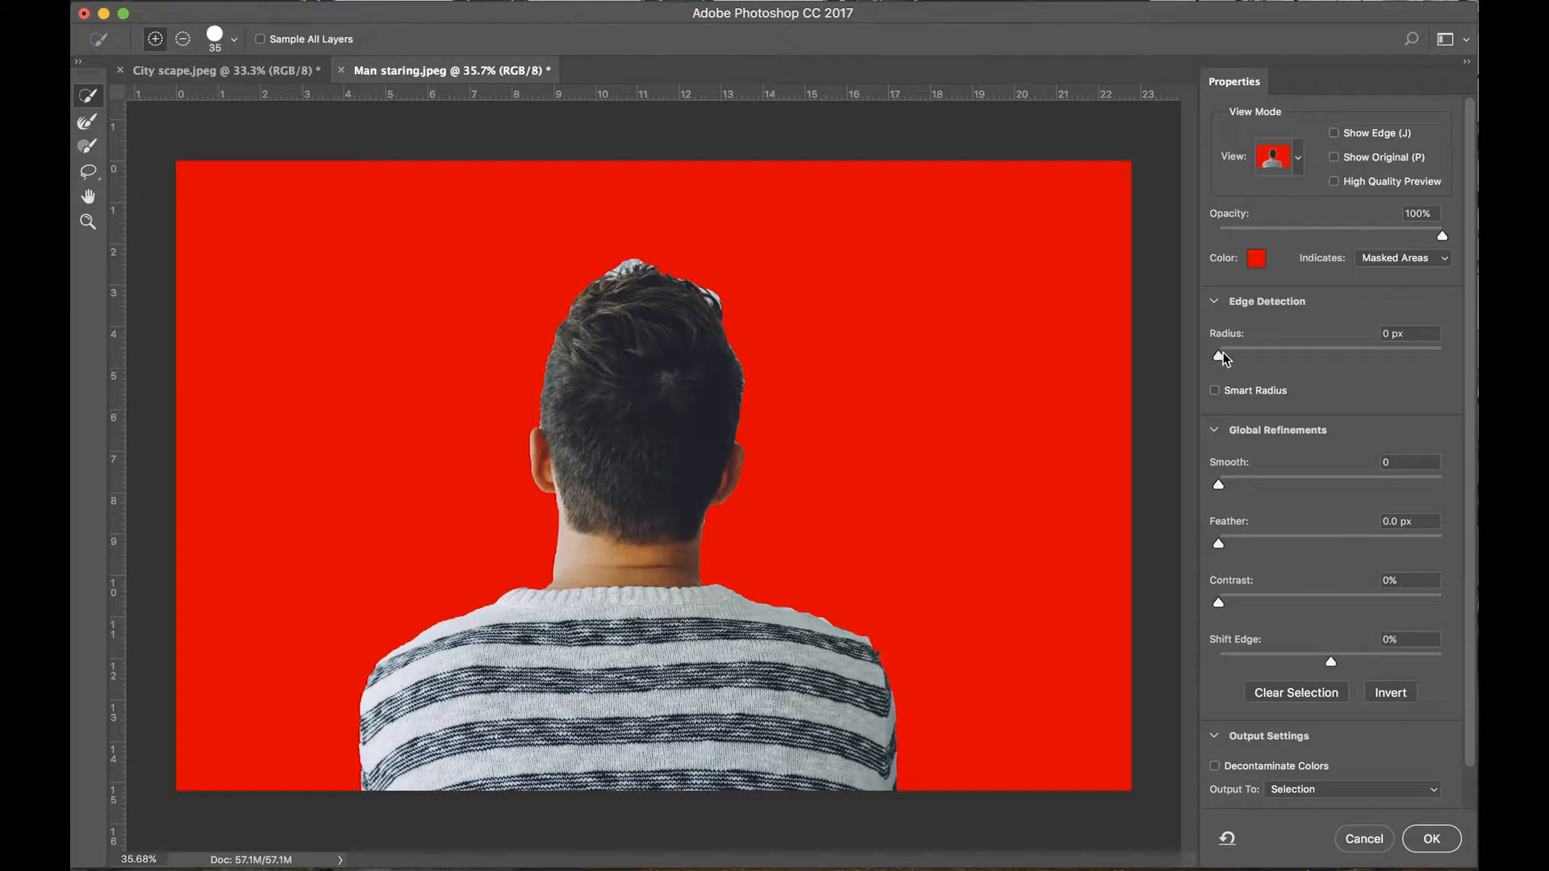
Set the edge detection radius to 26 px with Smart Radius enabled.
scroll(1251, 370, "down", 2)
scroll(1251, 375, "up", 2)
left_click_drag(1219, 357, 1263, 358)
left_click_drag(1272, 357, 1276, 356)
left_click_drag(1280, 356, 1321, 358)
left_click_drag(1320, 357, 1329, 358)
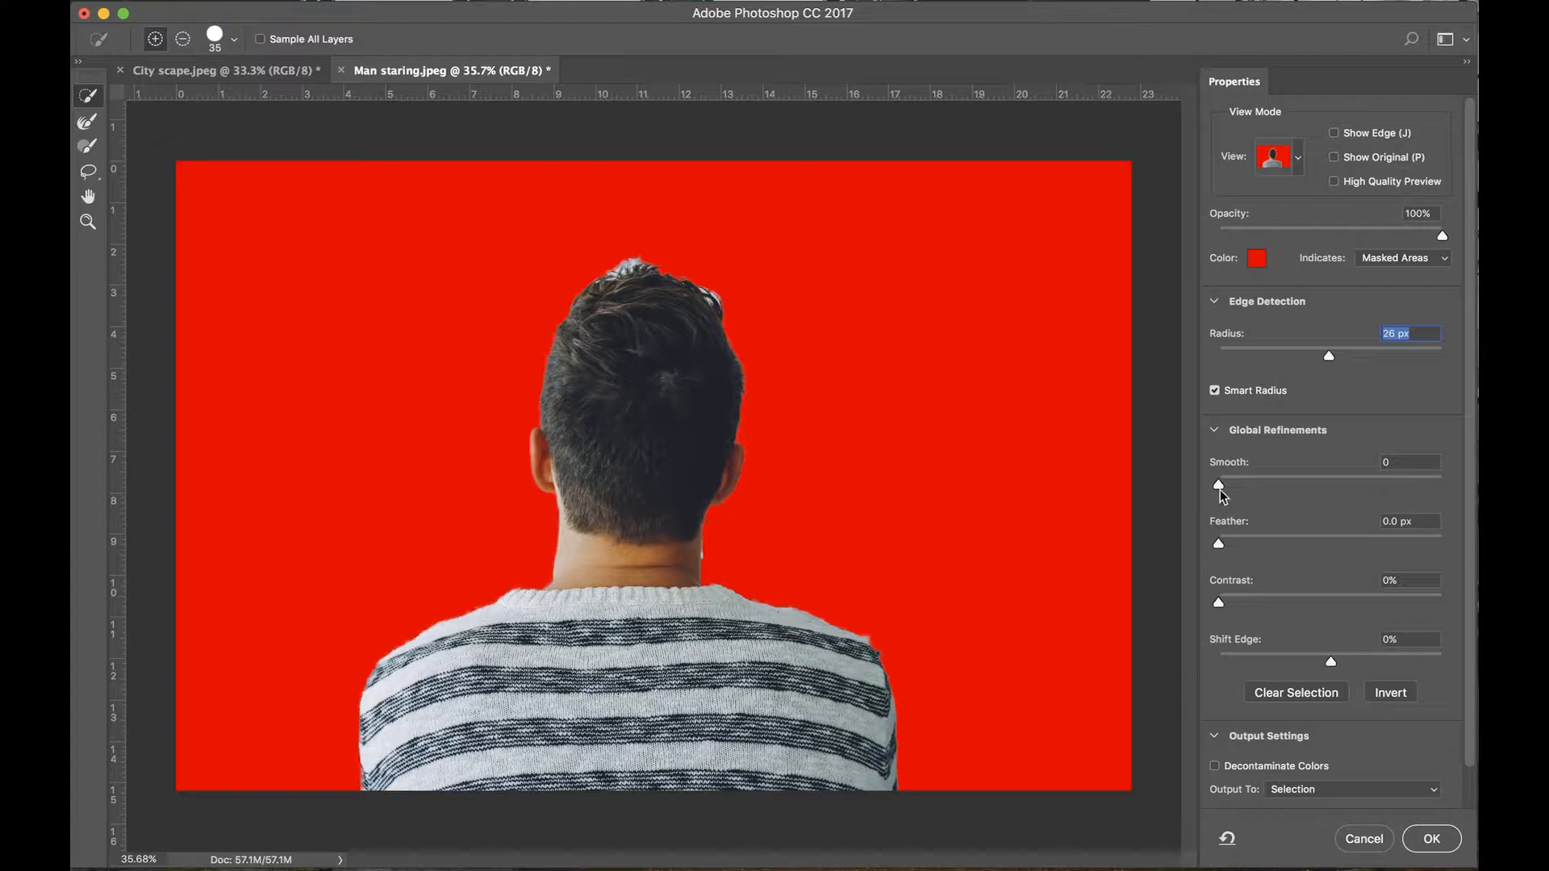
Set the global refinements to Smooth 34 and Feather 2.4 px.
left_click_drag(1220, 491, 1283, 502)
left_click_drag(1220, 546, 1249, 553)
scroll(638, 473, "up", 2)
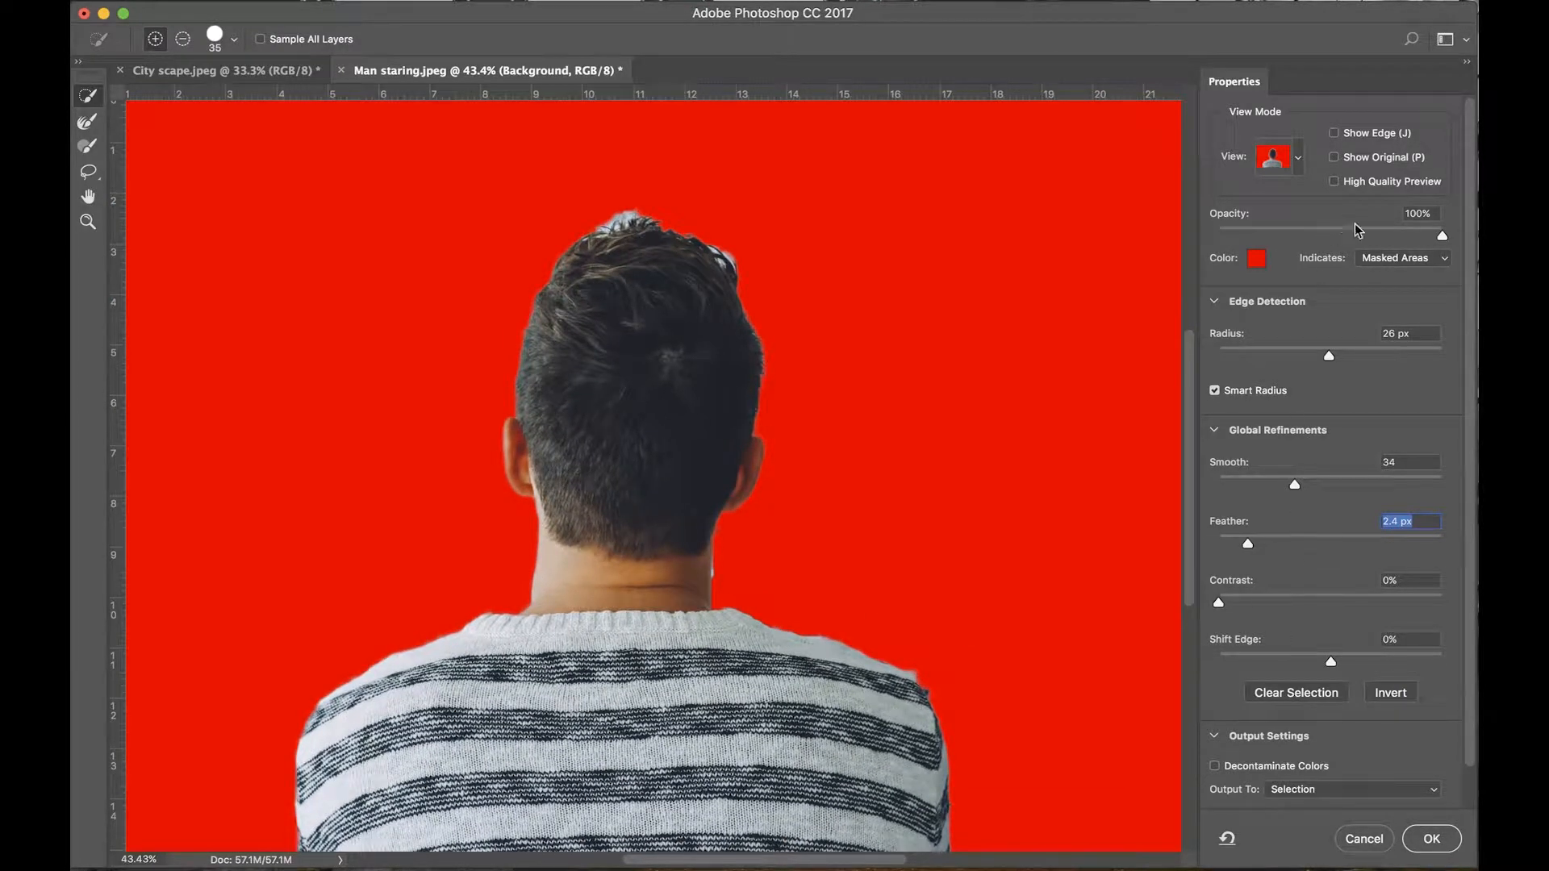
scroll(1272, 341, "down", 1)
scroll(1273, 341, "down", 2)
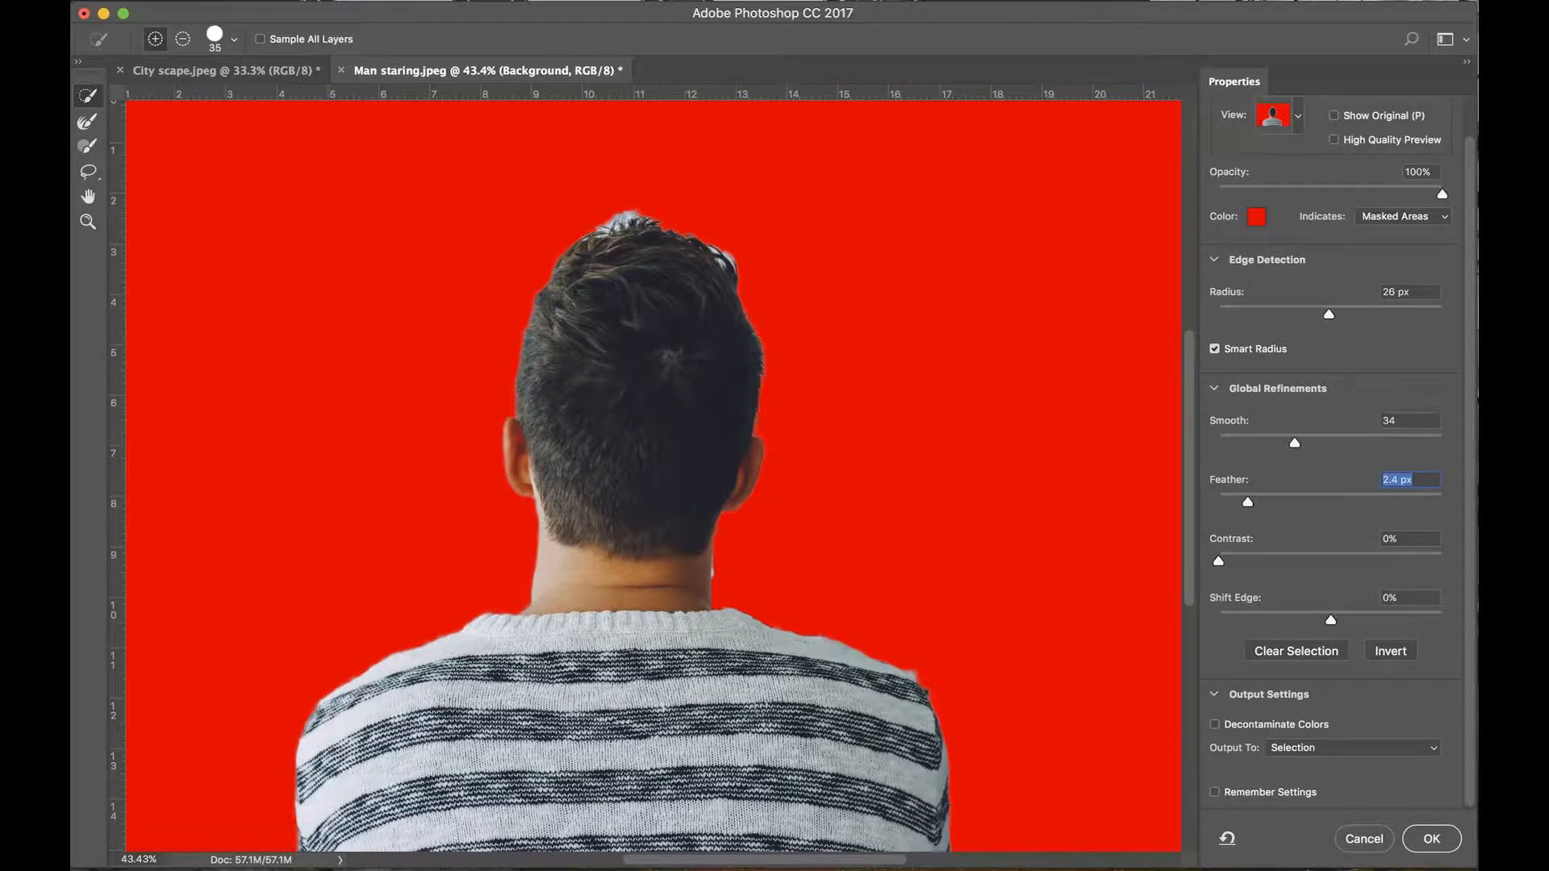
Brush over the hair edges at the crown and both upper sides with the Refine Edge Brush at 100 px.
scroll(660, 485, "up", 5)
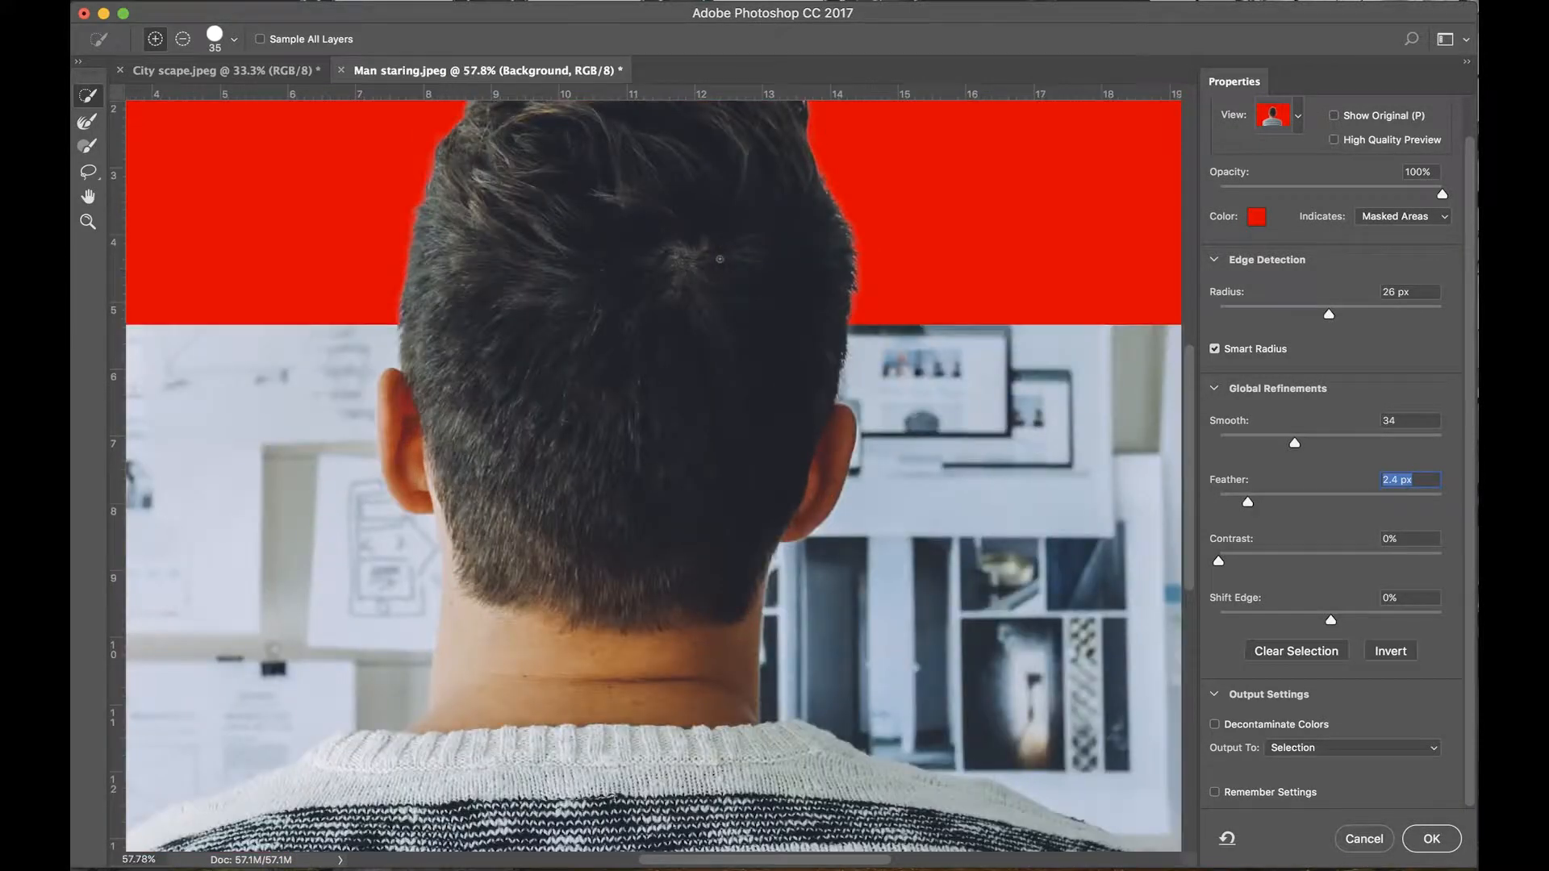
scroll(719, 259, "up", 2)
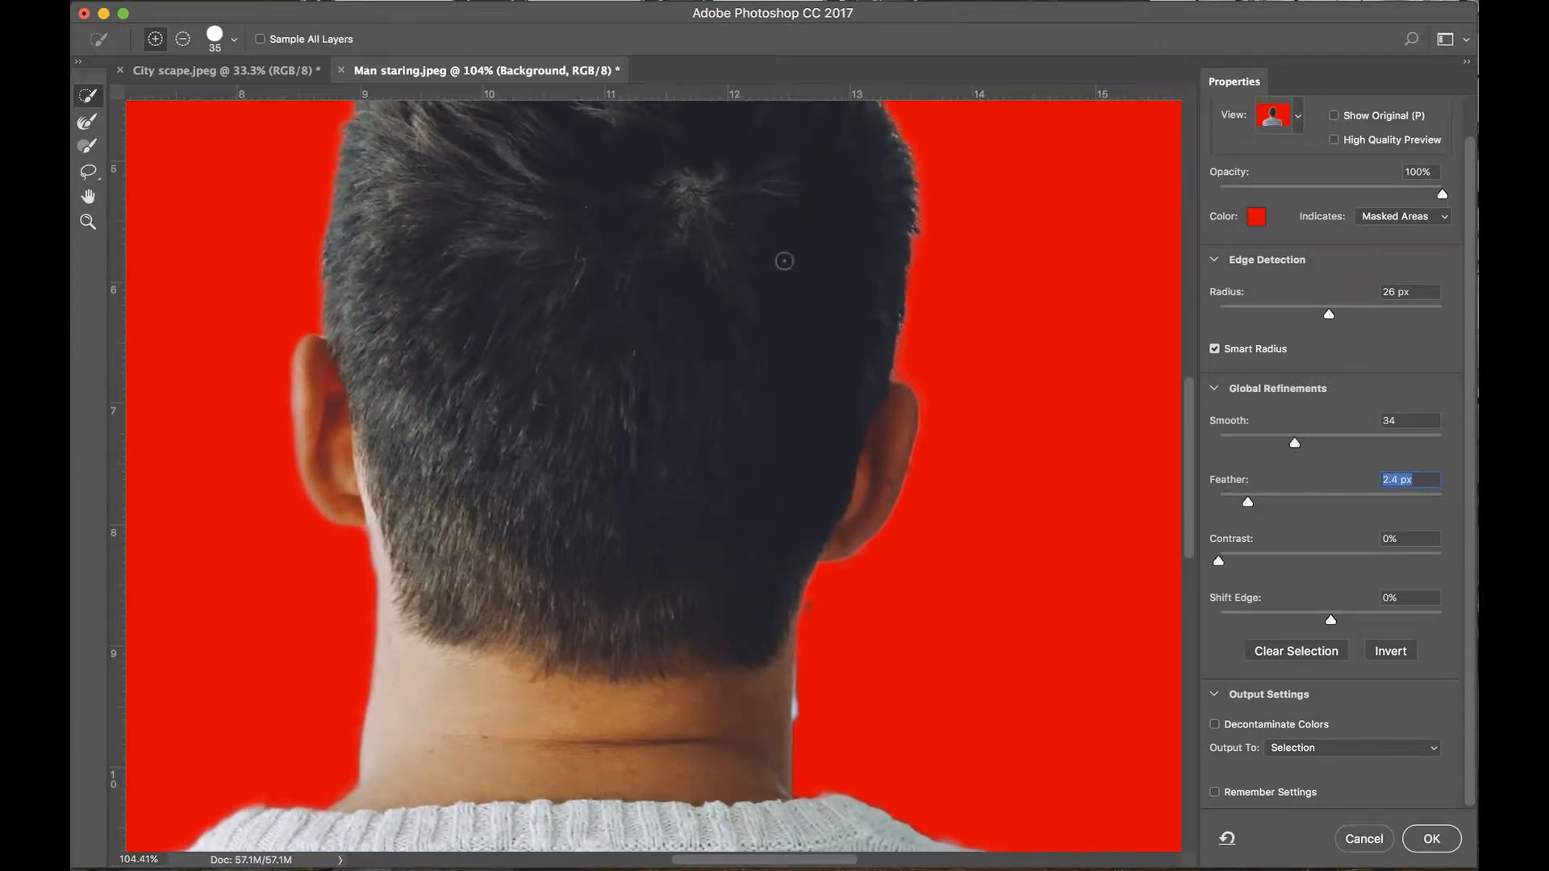
mouse_move(775, 325)
left_mouse_down()
mouse_move(737, 419)
mouse_move(730, 552)
left_mouse_up()
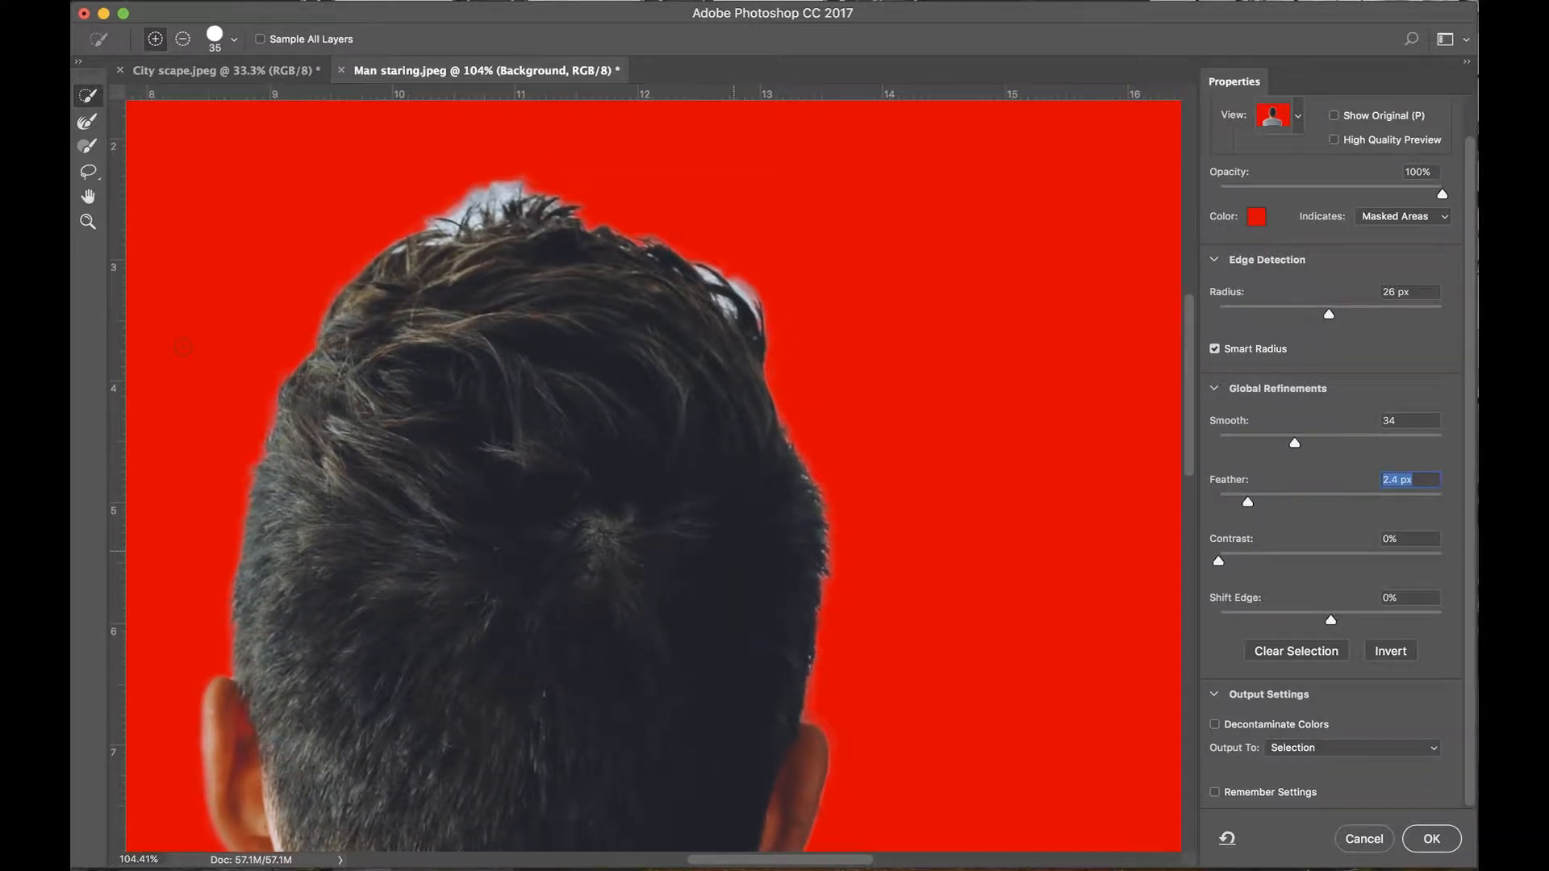
left_click(89, 124)
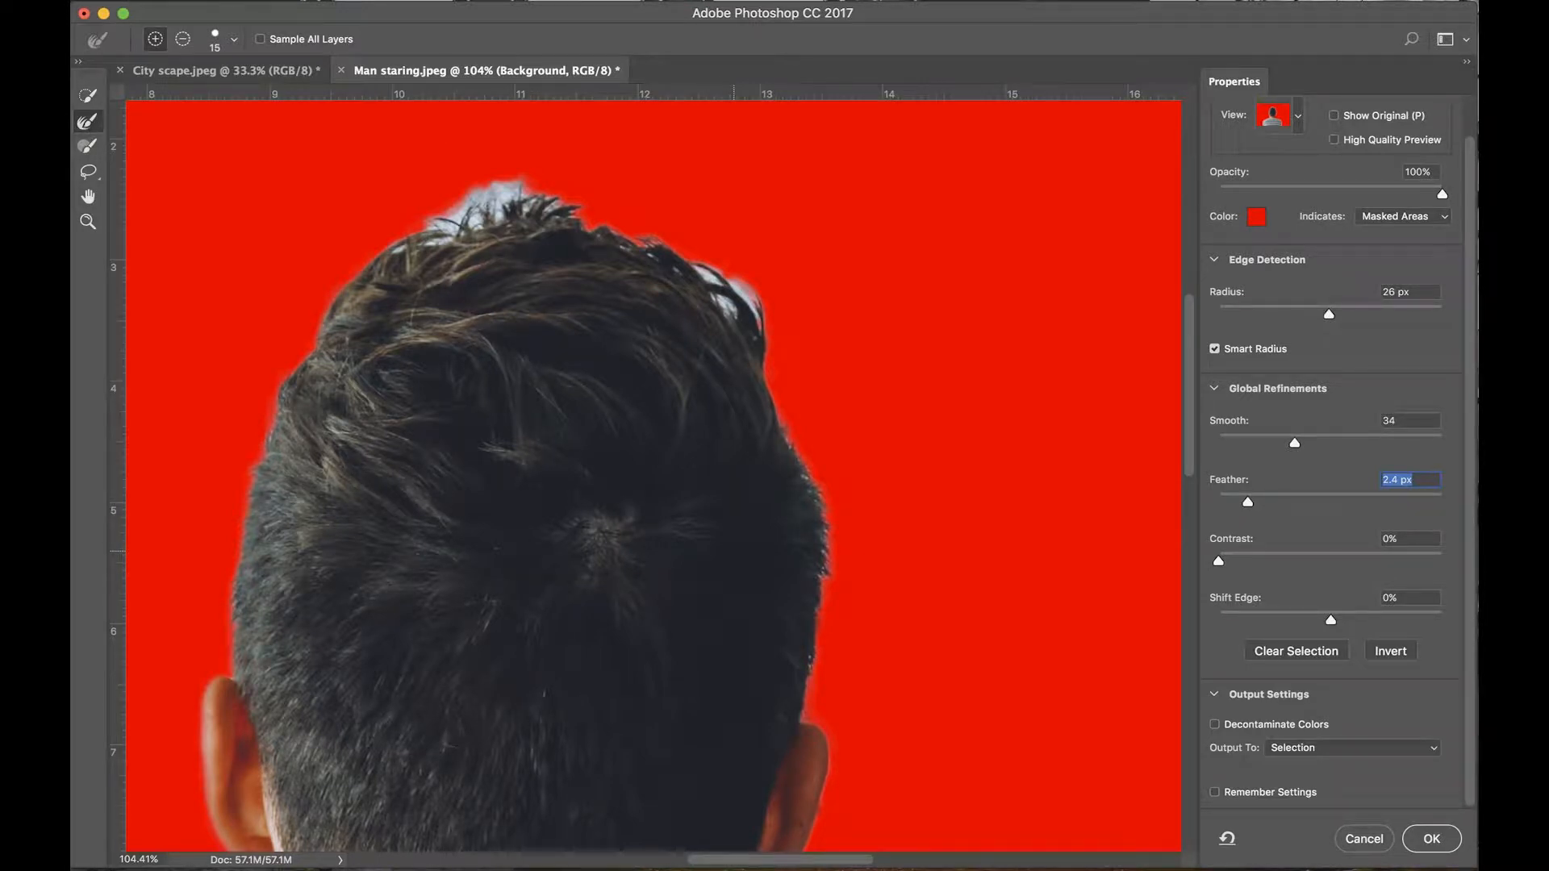
key("bracketright")
key("bracketright")
key("bracketright")
key("bracketright")
key("bracketright")
key("bracketright")
key("bracketright")
left_click(485, 193)
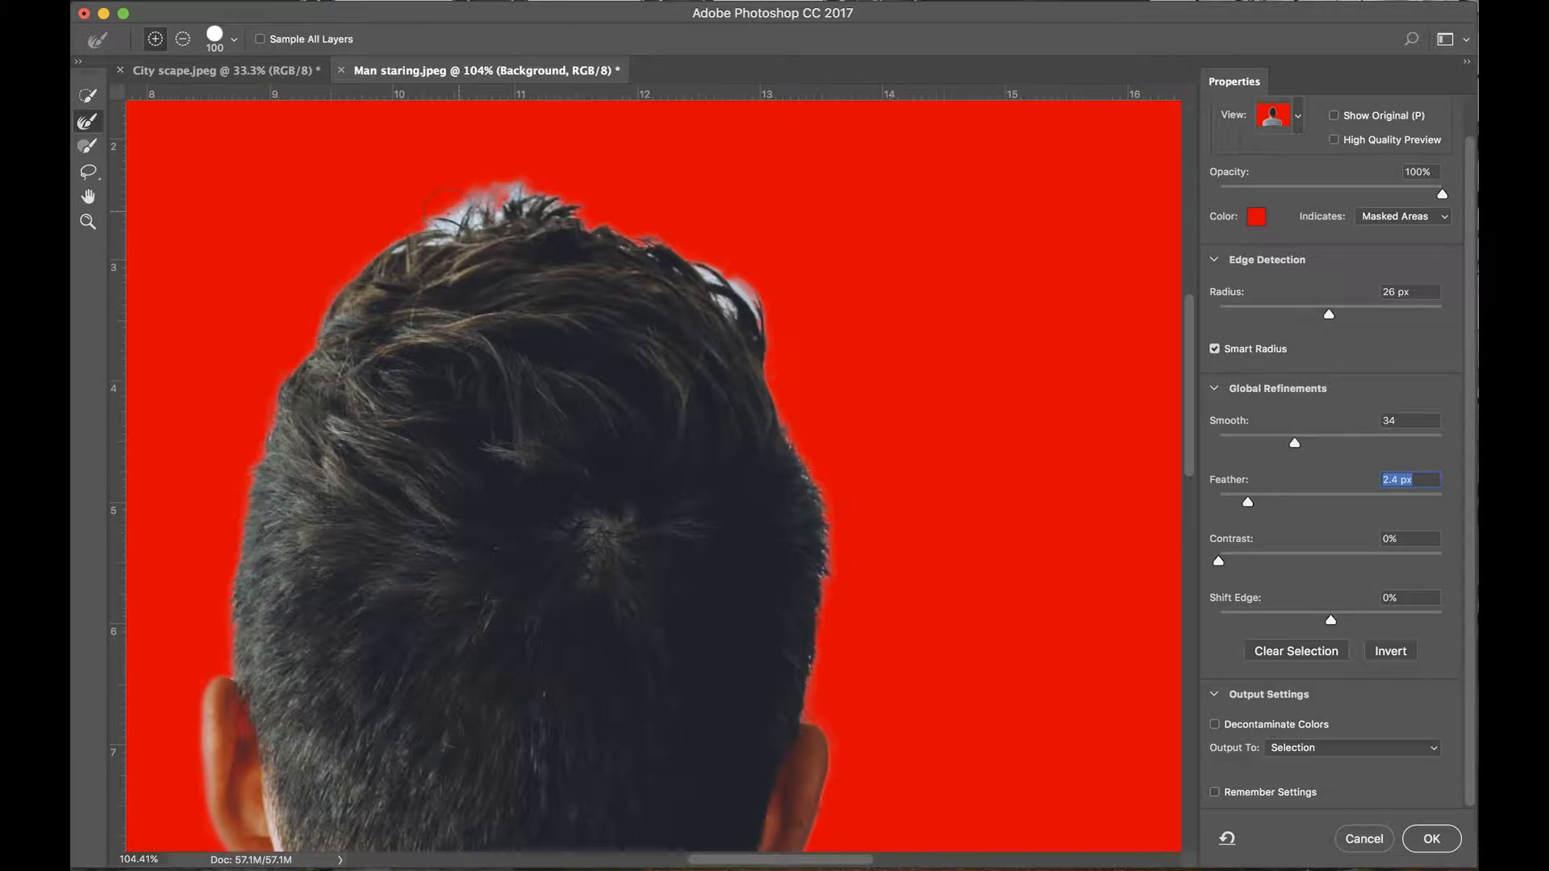
left_click(449, 212)
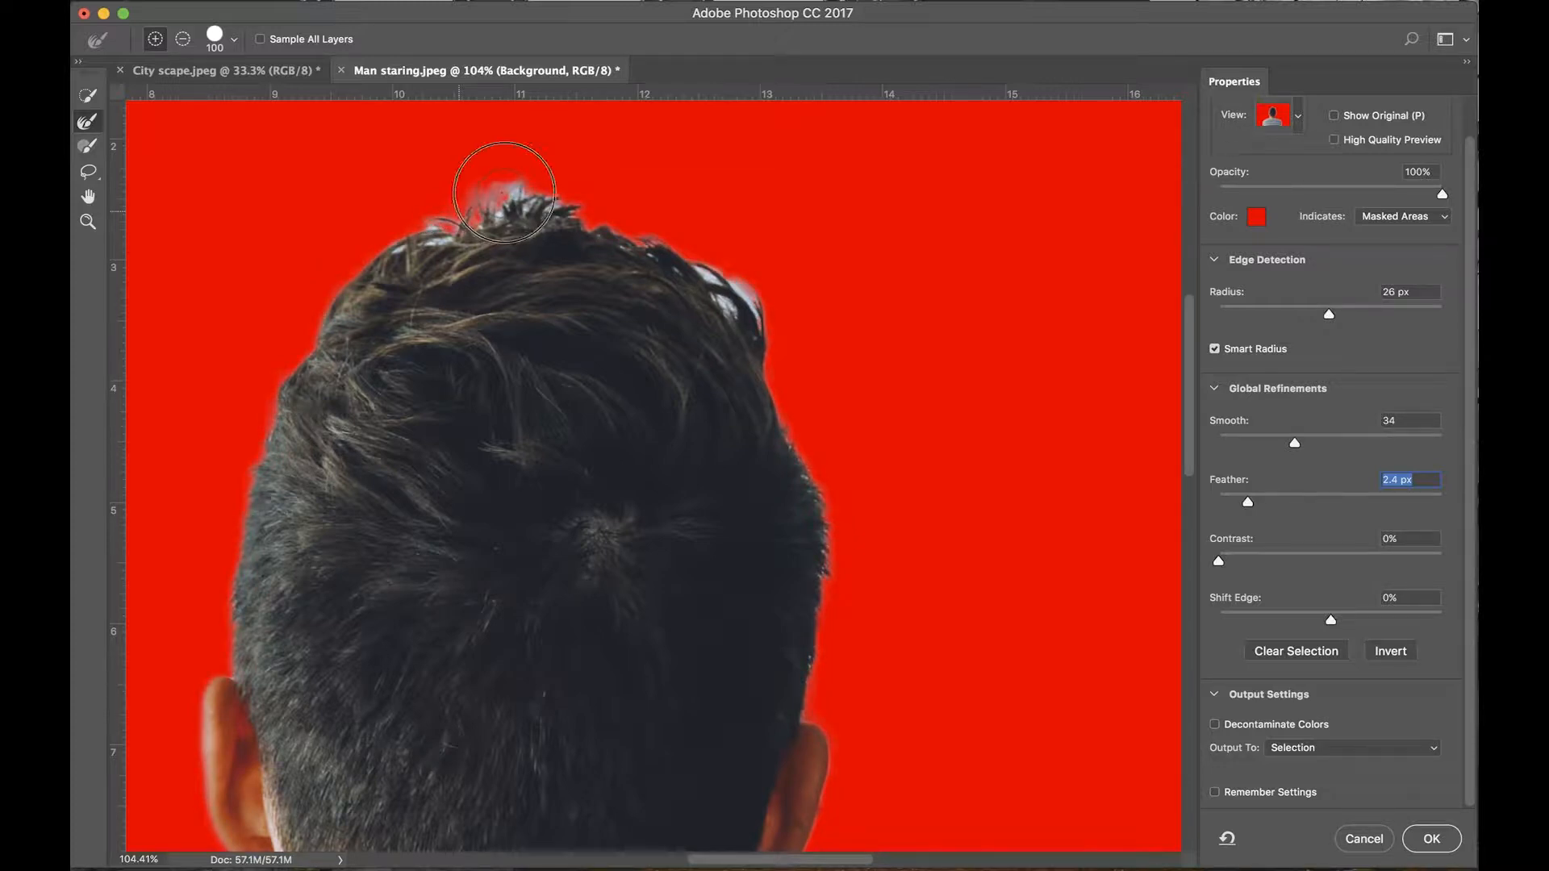
left_click(527, 190)
left_click(684, 246)
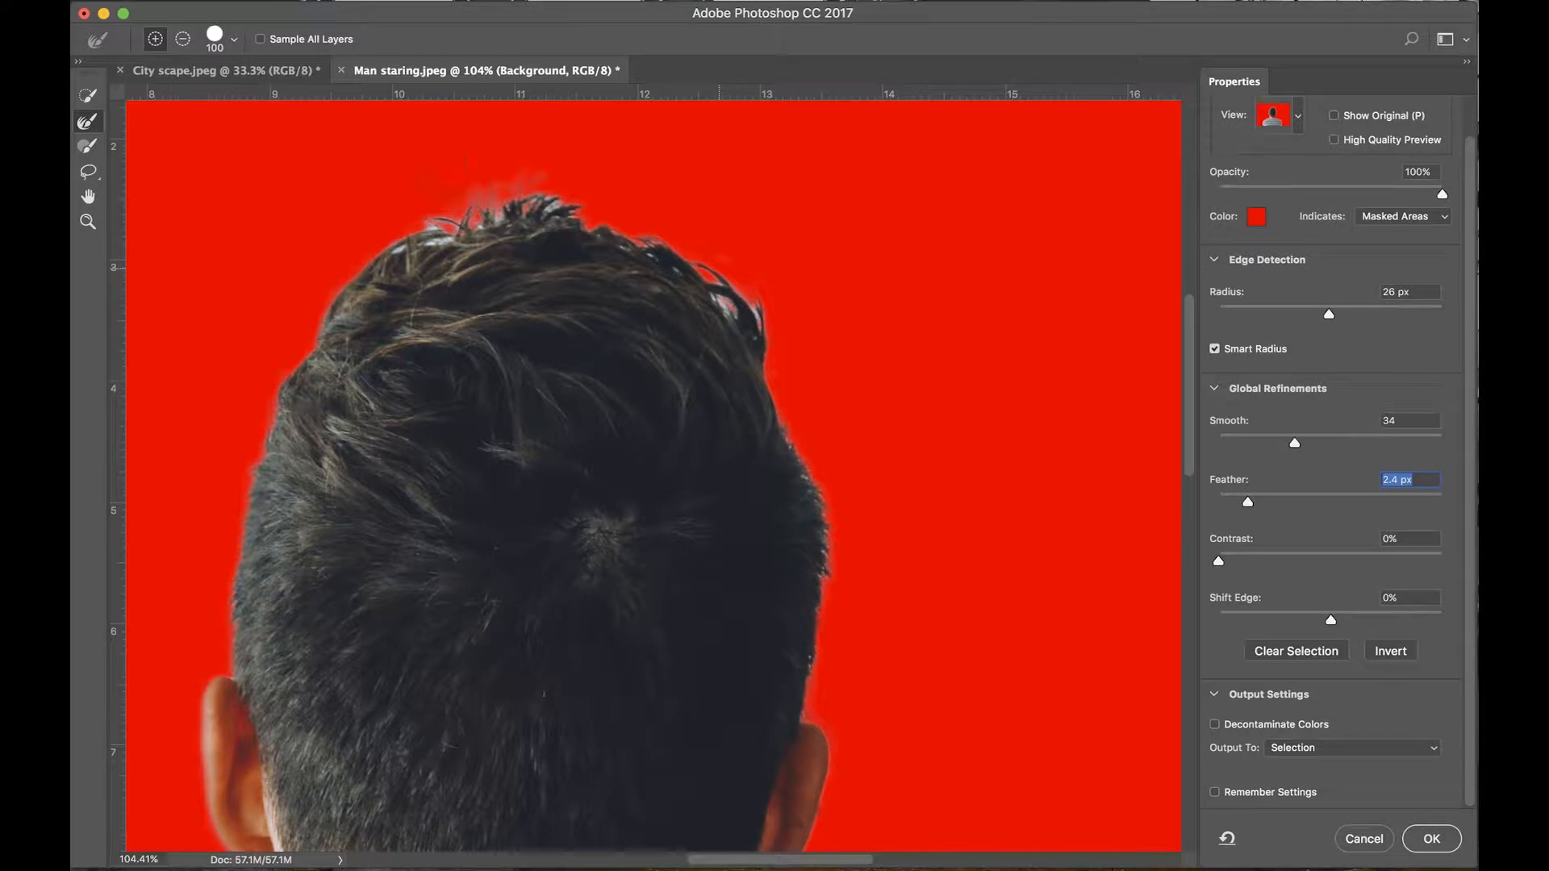
left_click(438, 231)
left_click(779, 285)
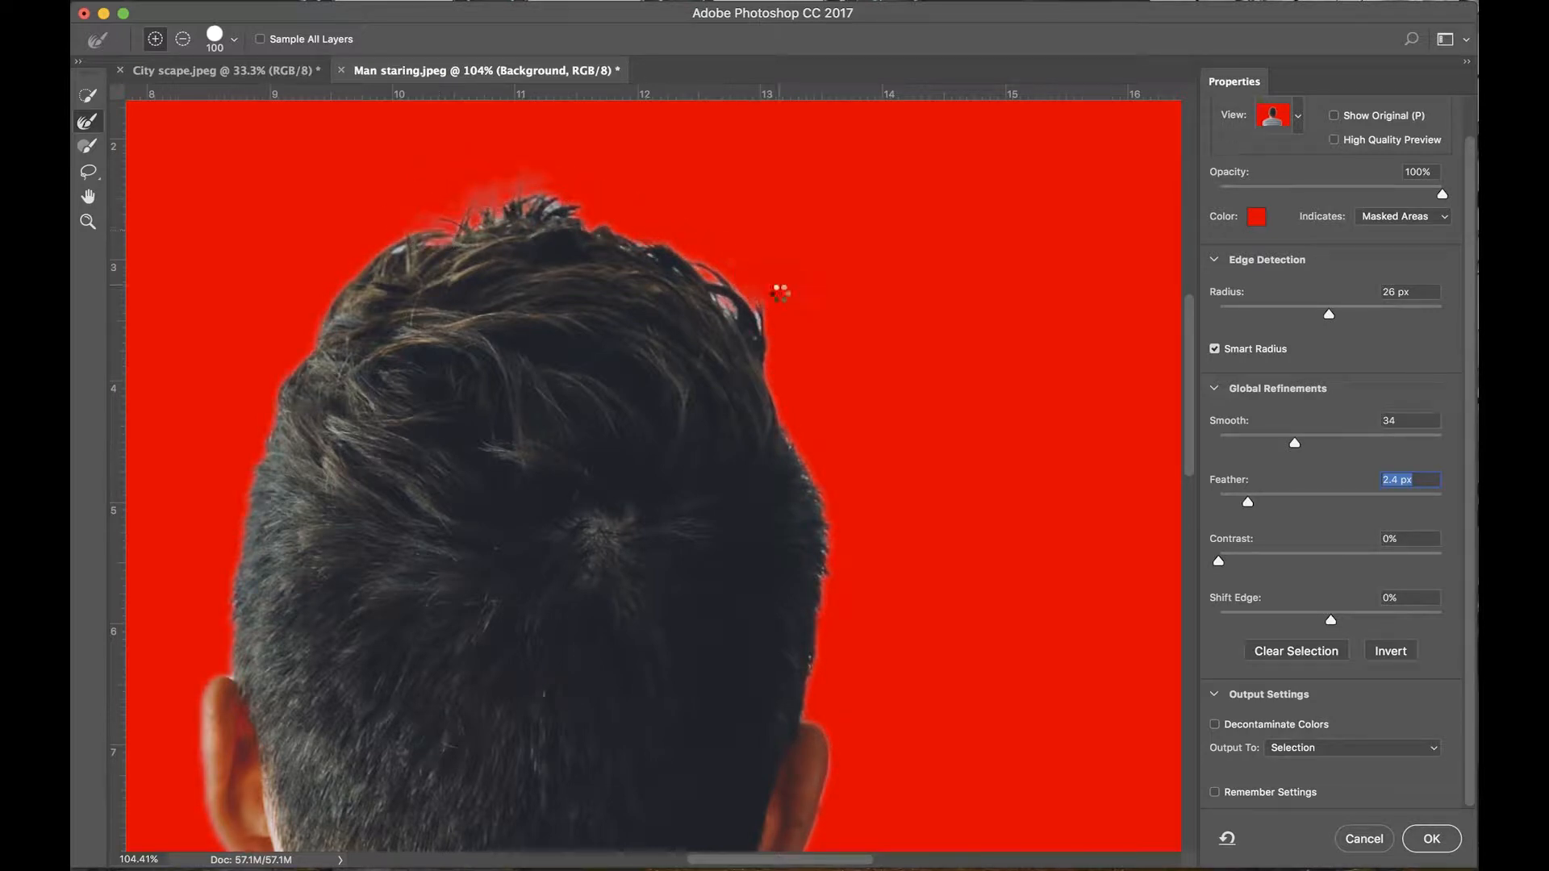
Refine the mask edge along the right shoulder and the right side of the neck.
scroll(780, 296, "down", 7)
scroll(779, 296, "right", 5)
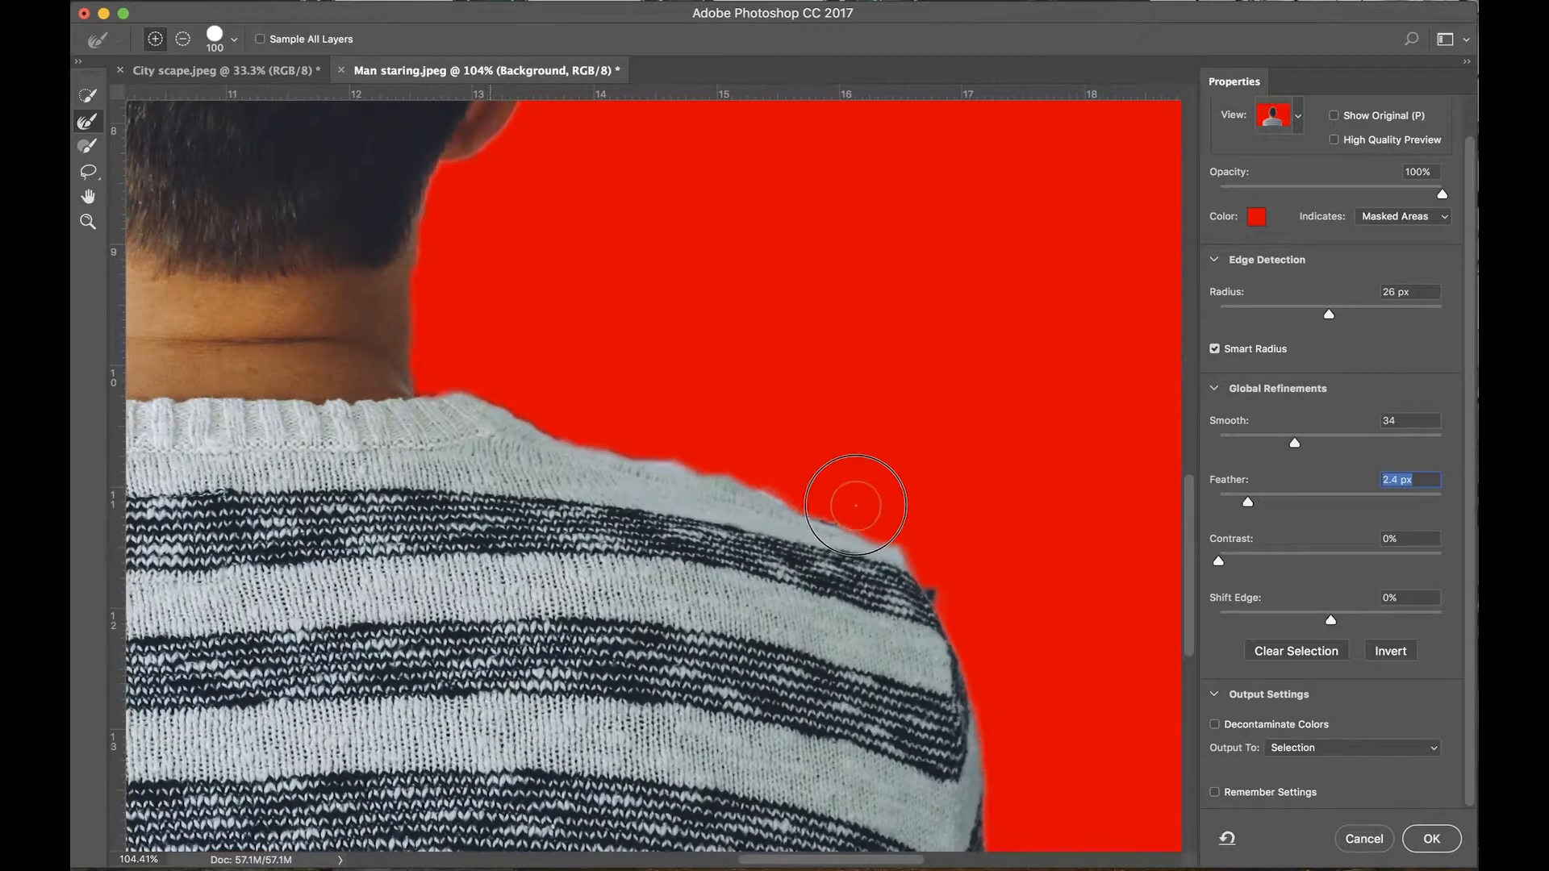
scroll(664, 564, "left", 15)
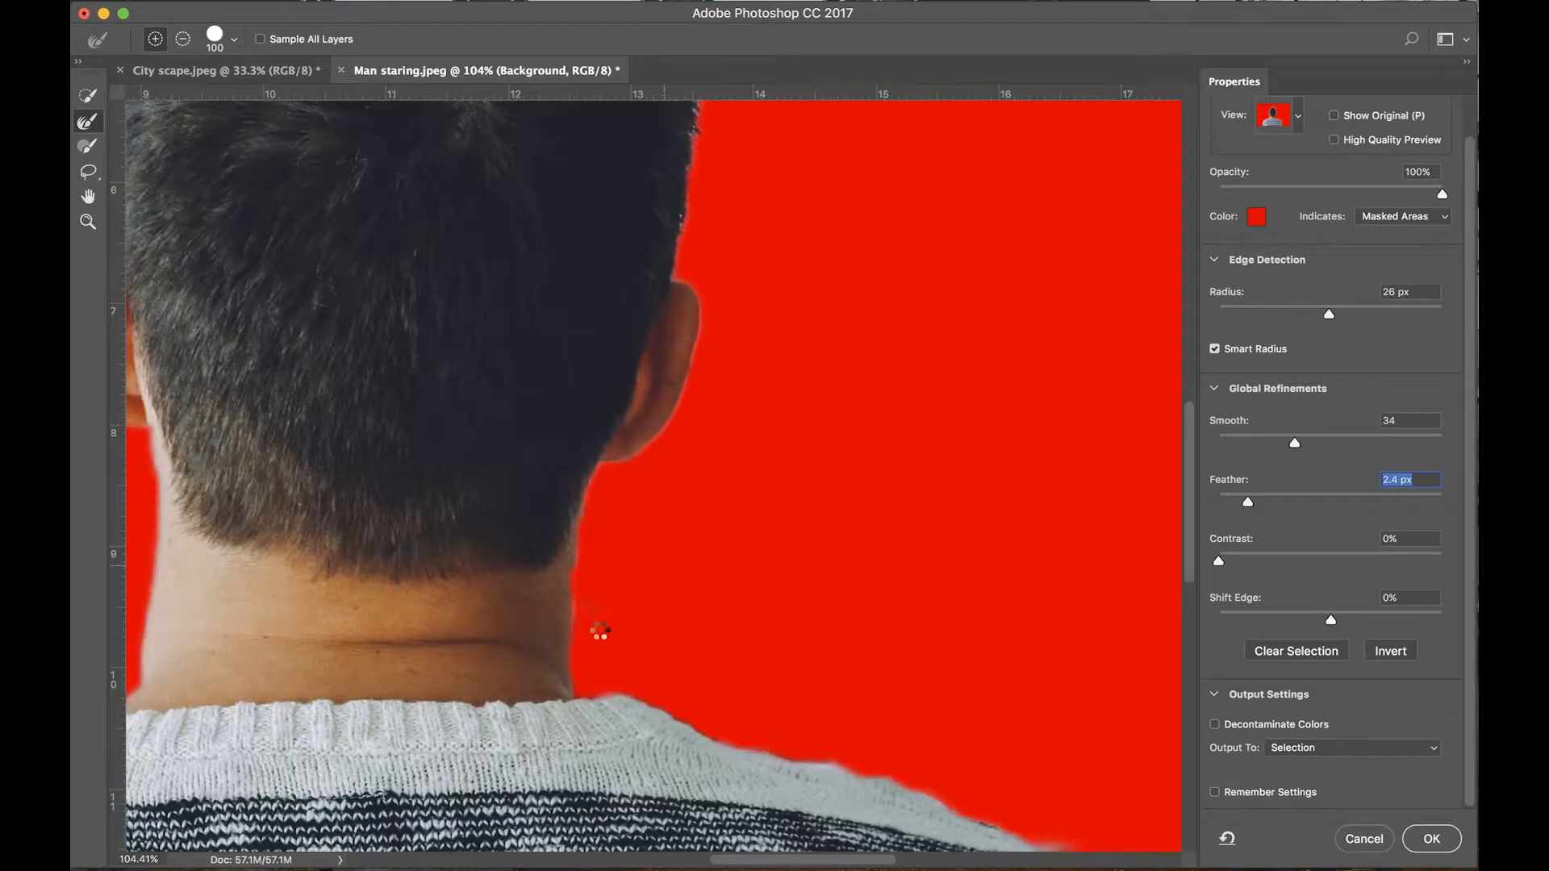
scroll(844, 651, "down", 2)
scroll(842, 649, "right", 8)
scroll(653, 498, "down", 4)
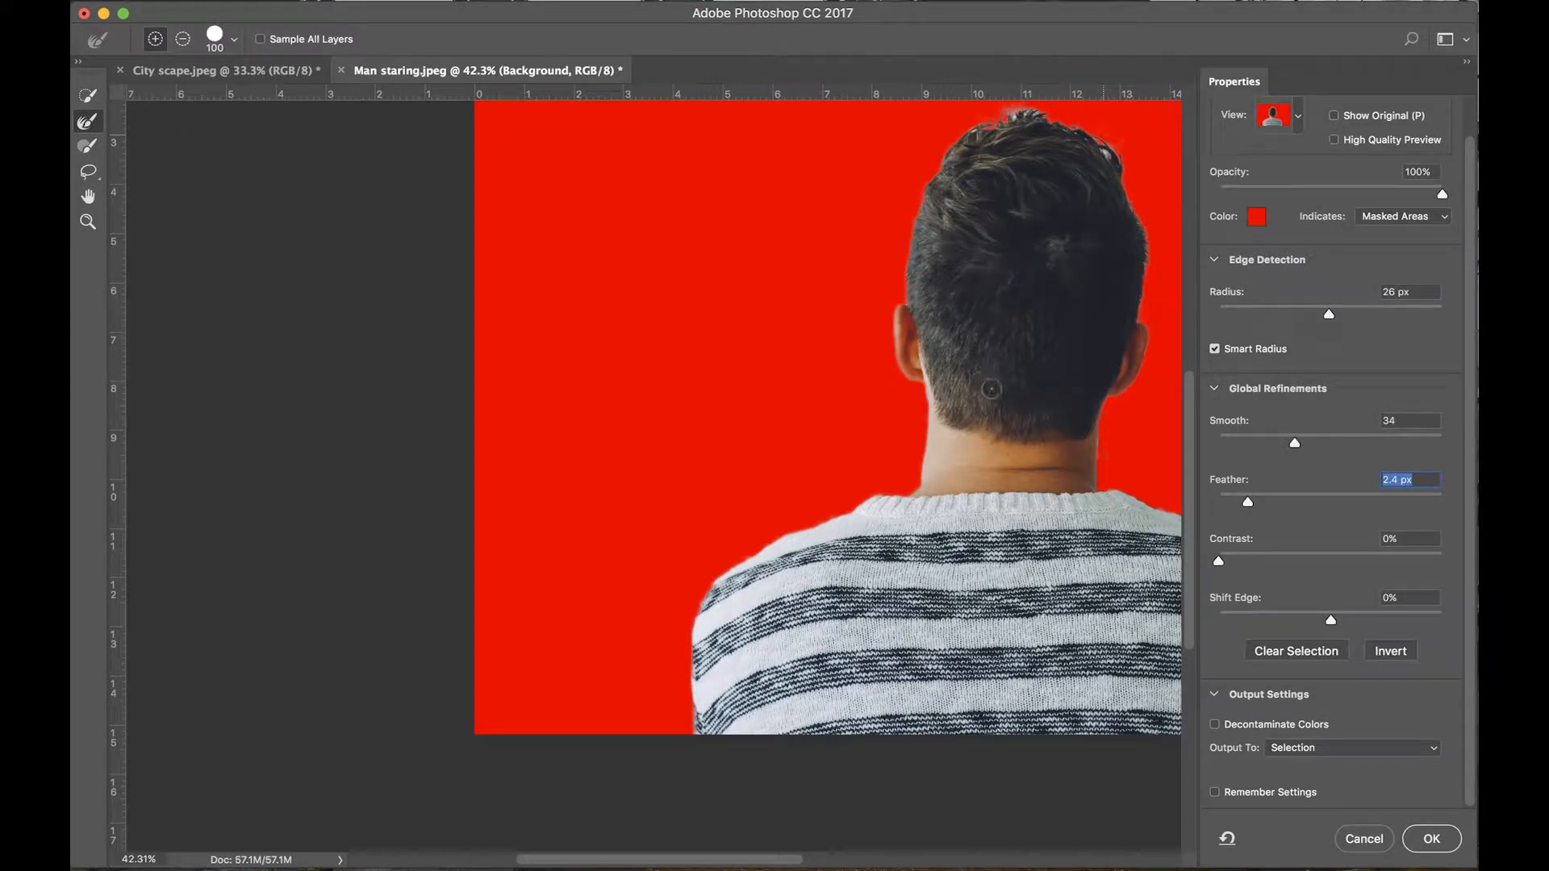
Reduce the feather to 1.5 px and output the refined selection as a new layer with a layer mask.
left_click_drag(1023, 380, 823, 360)
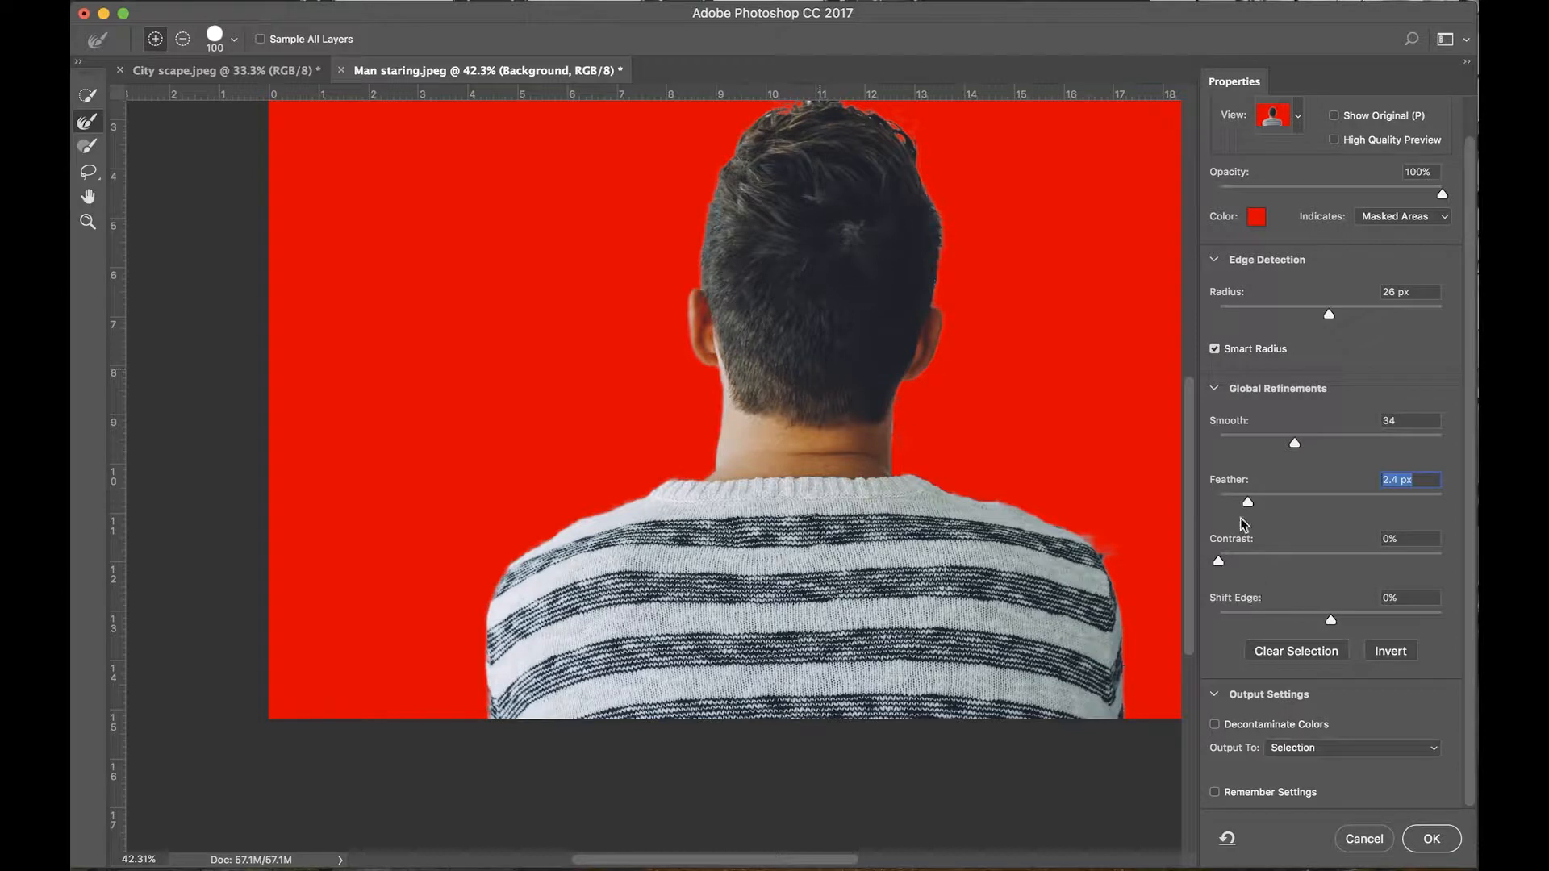
left_click_drag(1249, 509, 1237, 515)
key("Return")
left_click(1336, 749)
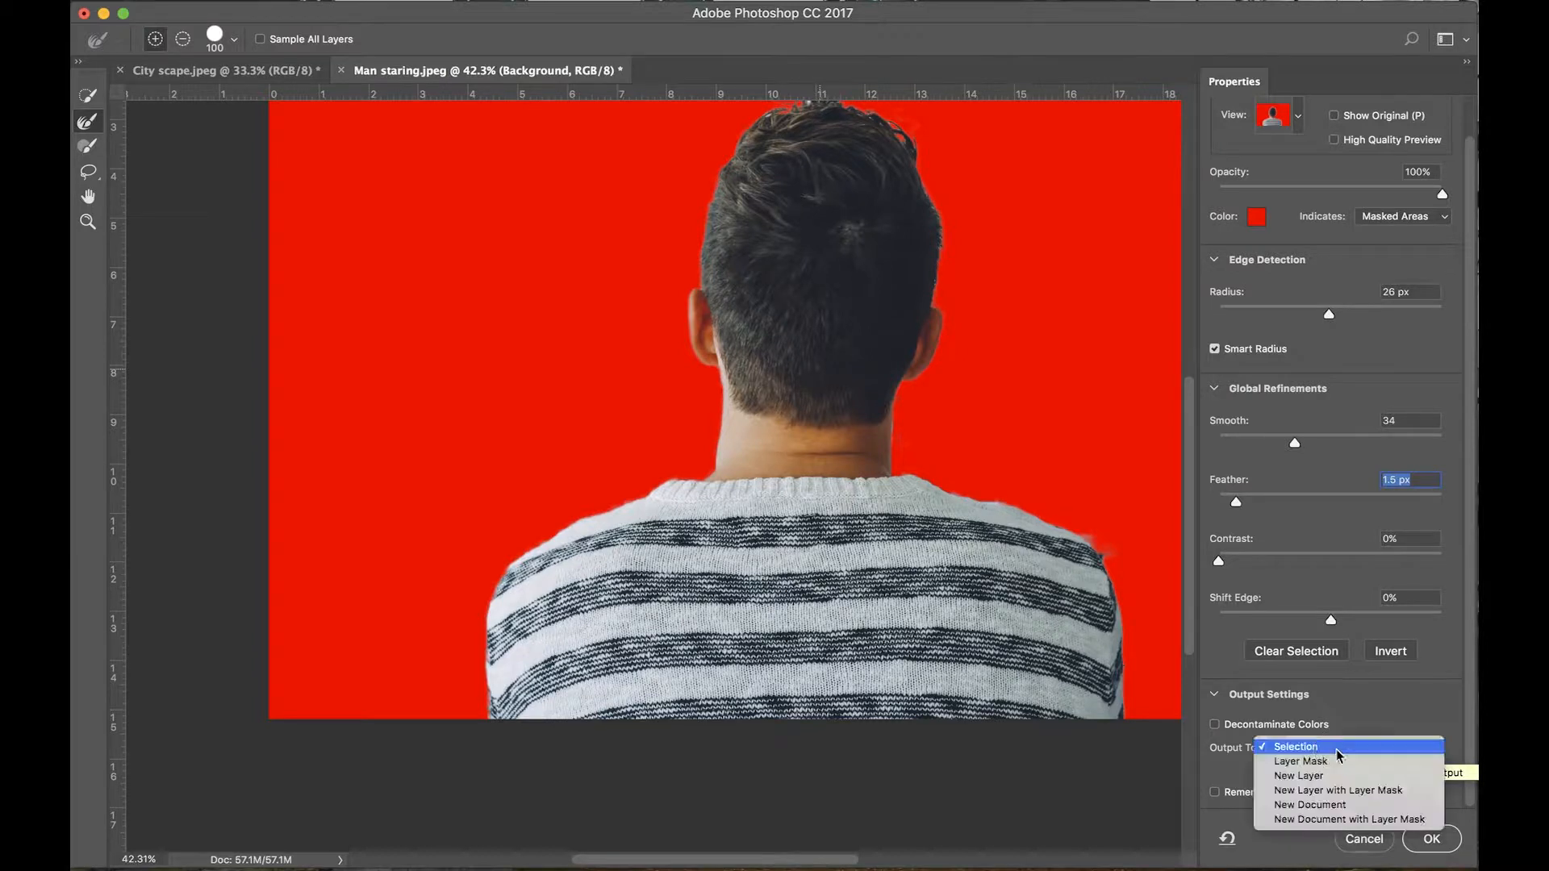
left_click(1316, 798)
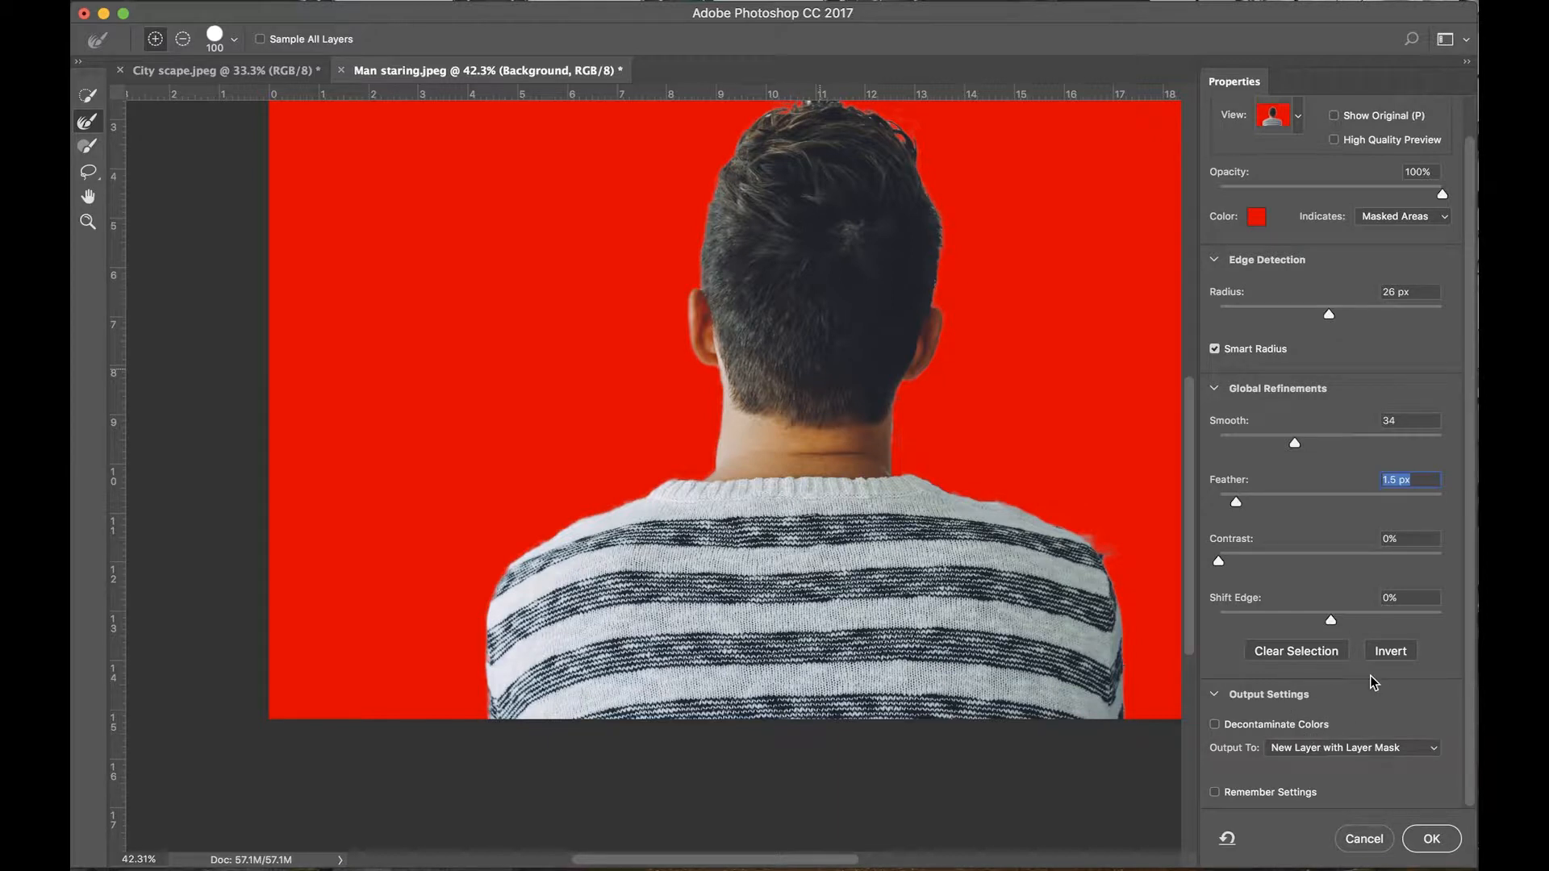
left_click(1429, 840)
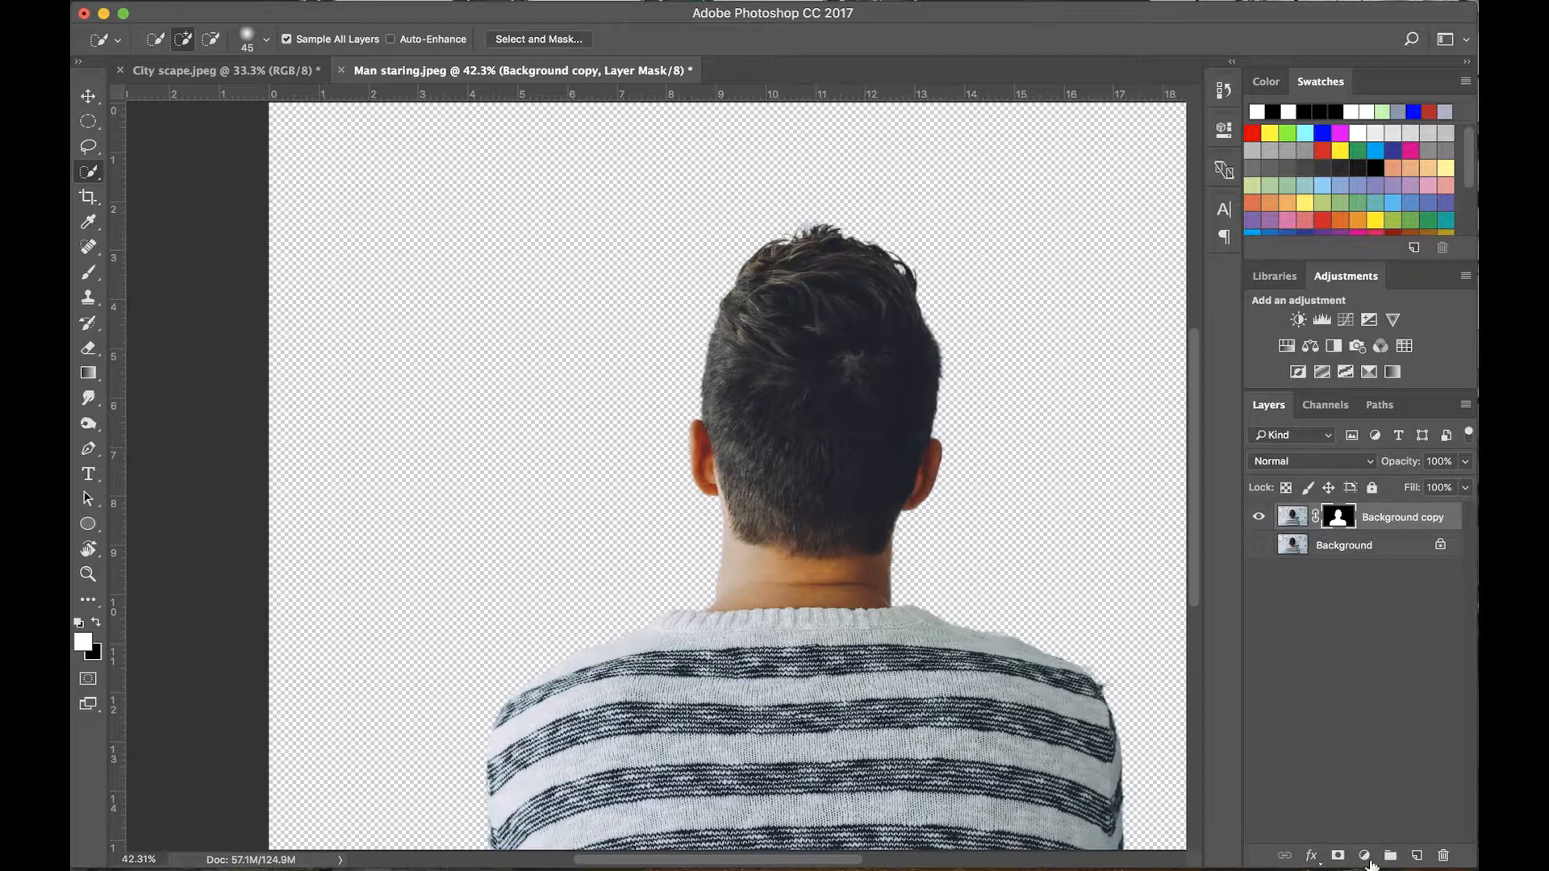
Add a new empty layer and place it directly below the cutout layer.
left_click(1412, 860)
left_click_drag(1345, 519, 1339, 558)
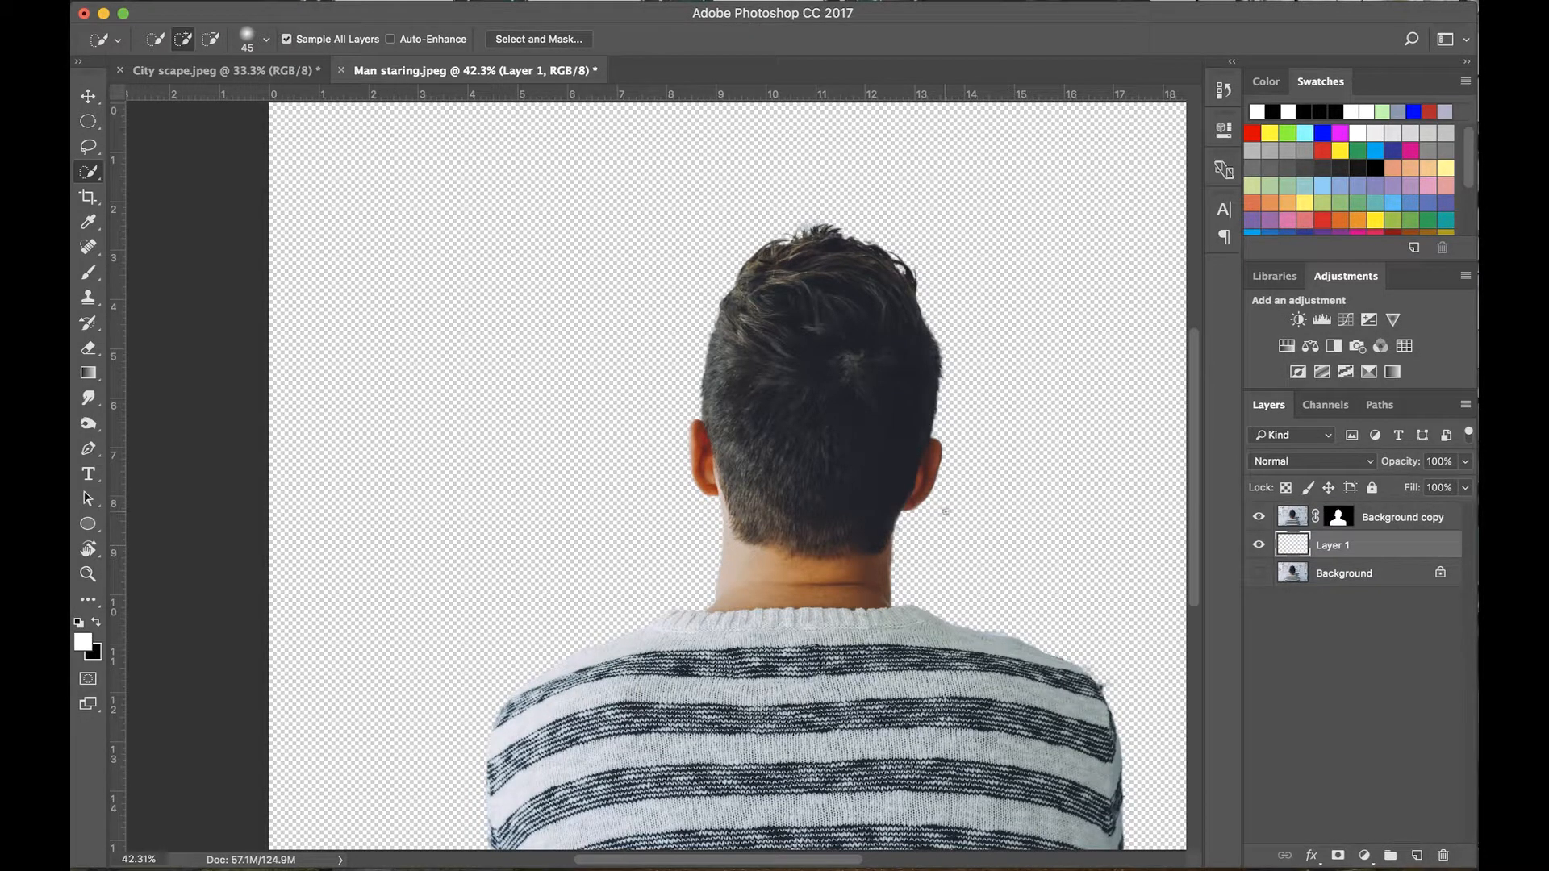
right_click(88, 272)
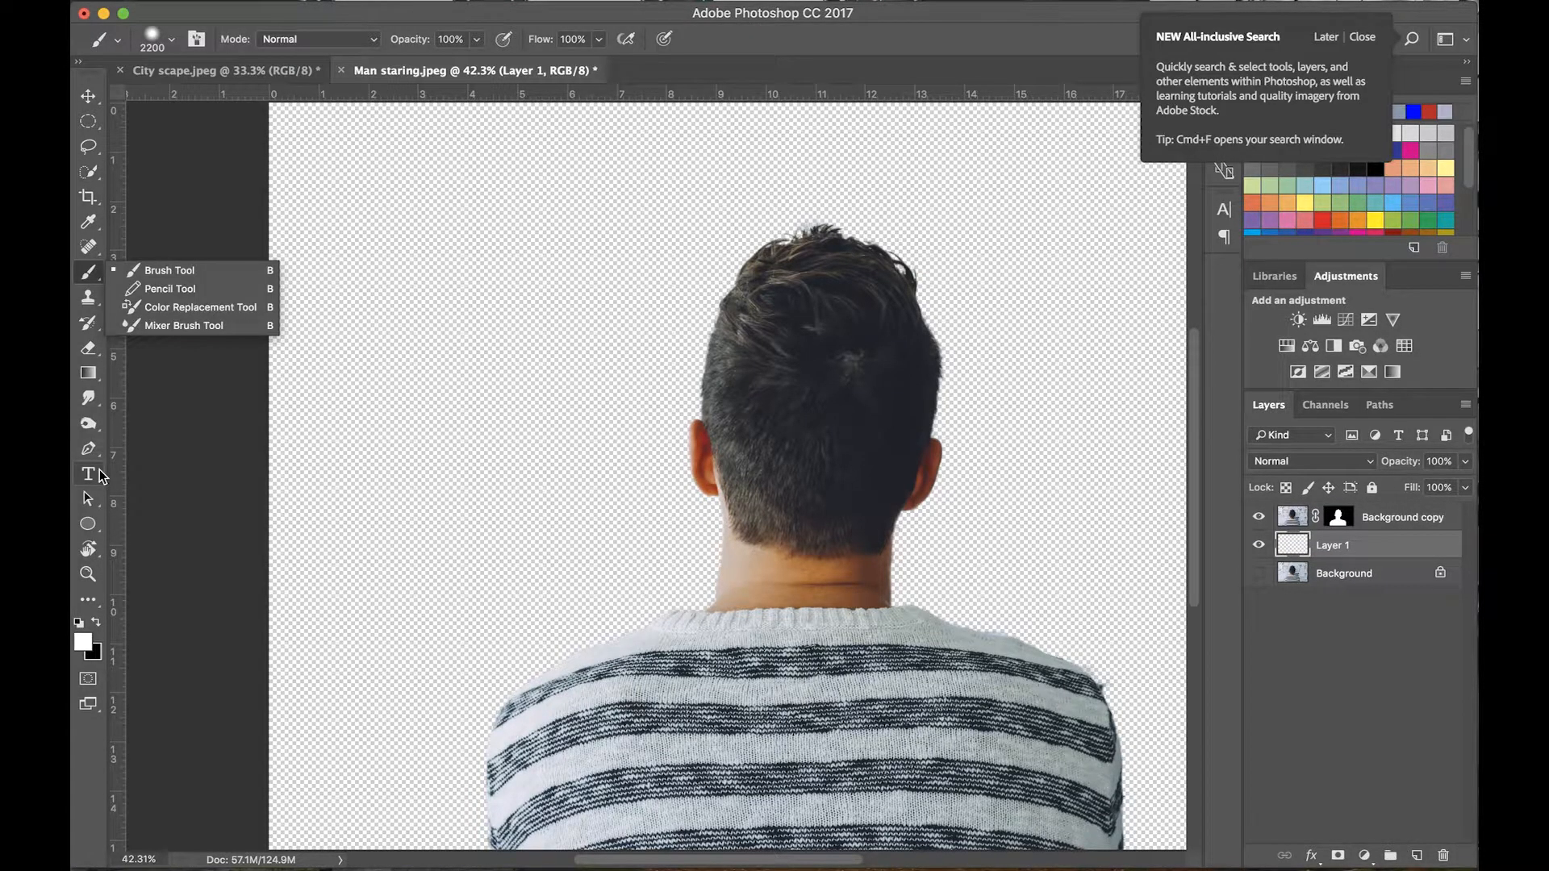
right_click(90, 246)
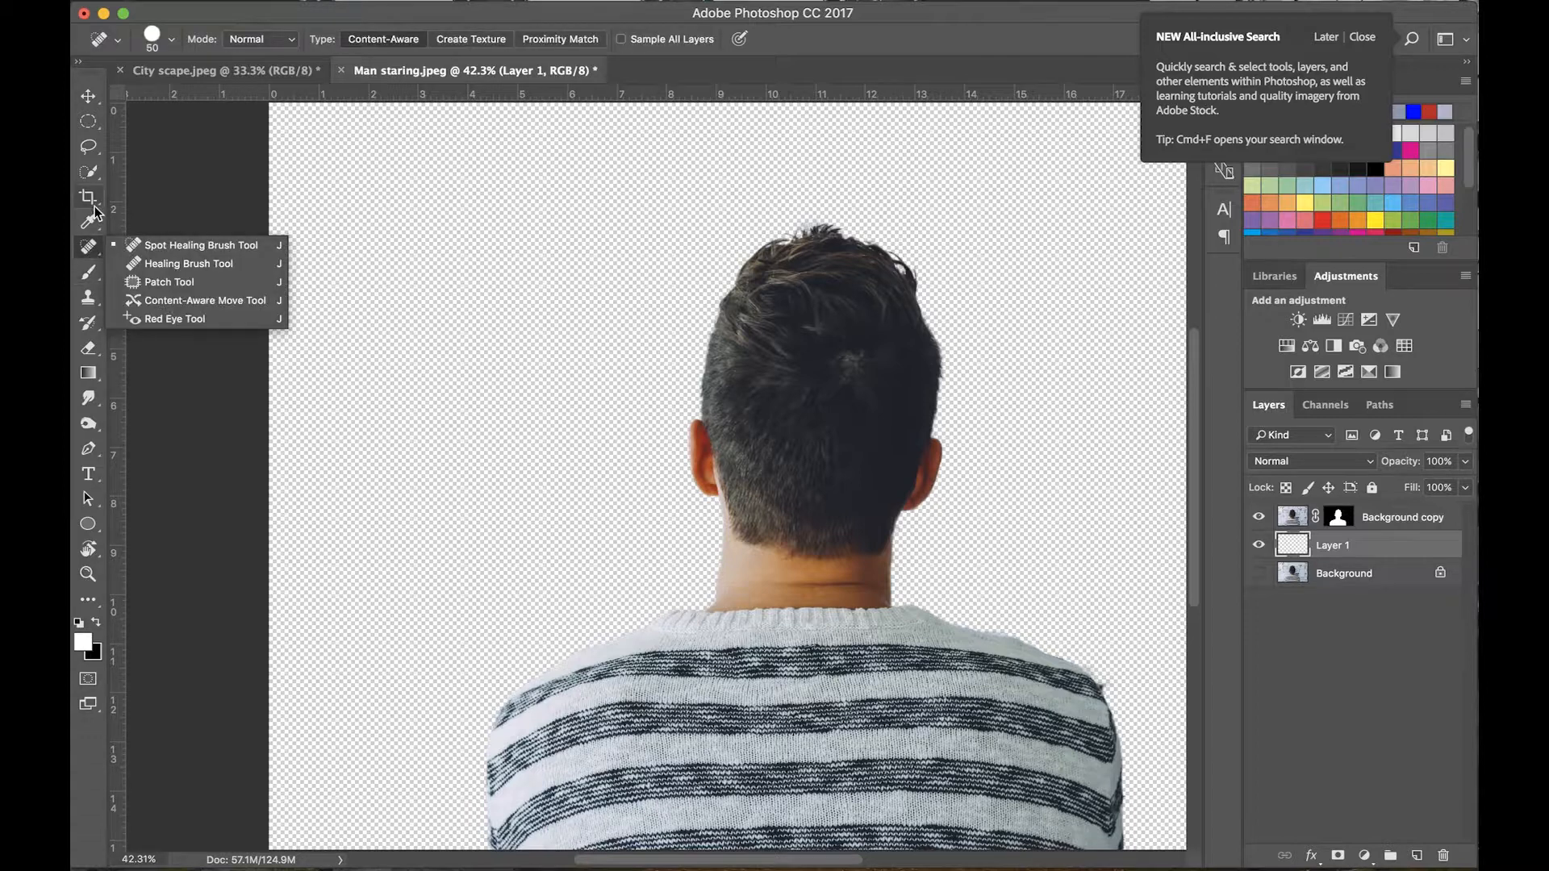
left_click(91, 219)
right_click(90, 218)
left_click(92, 208)
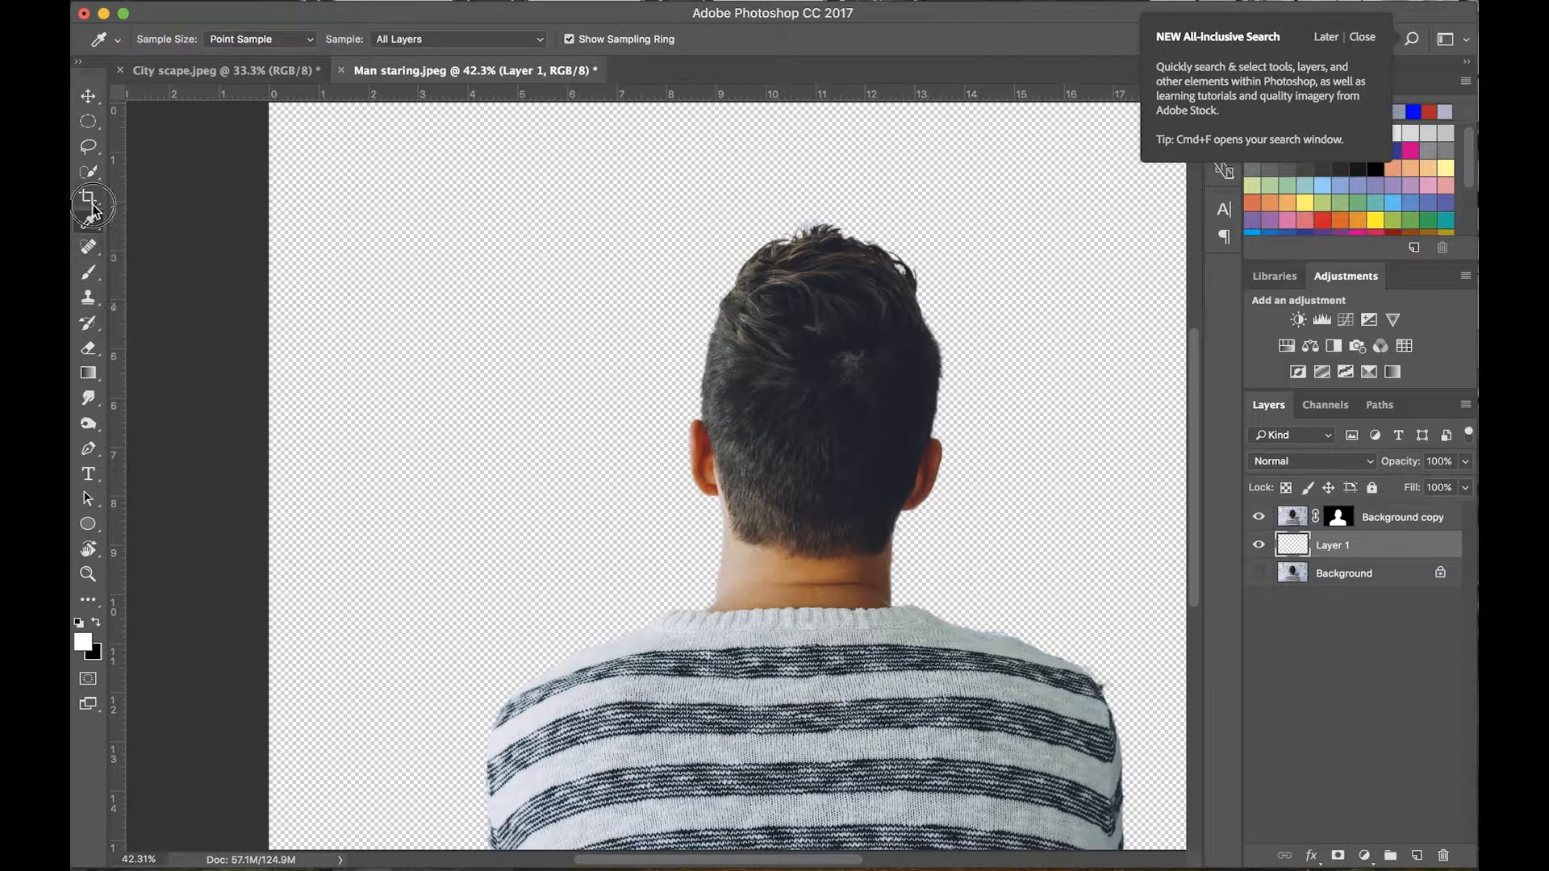
right_click(92, 208)
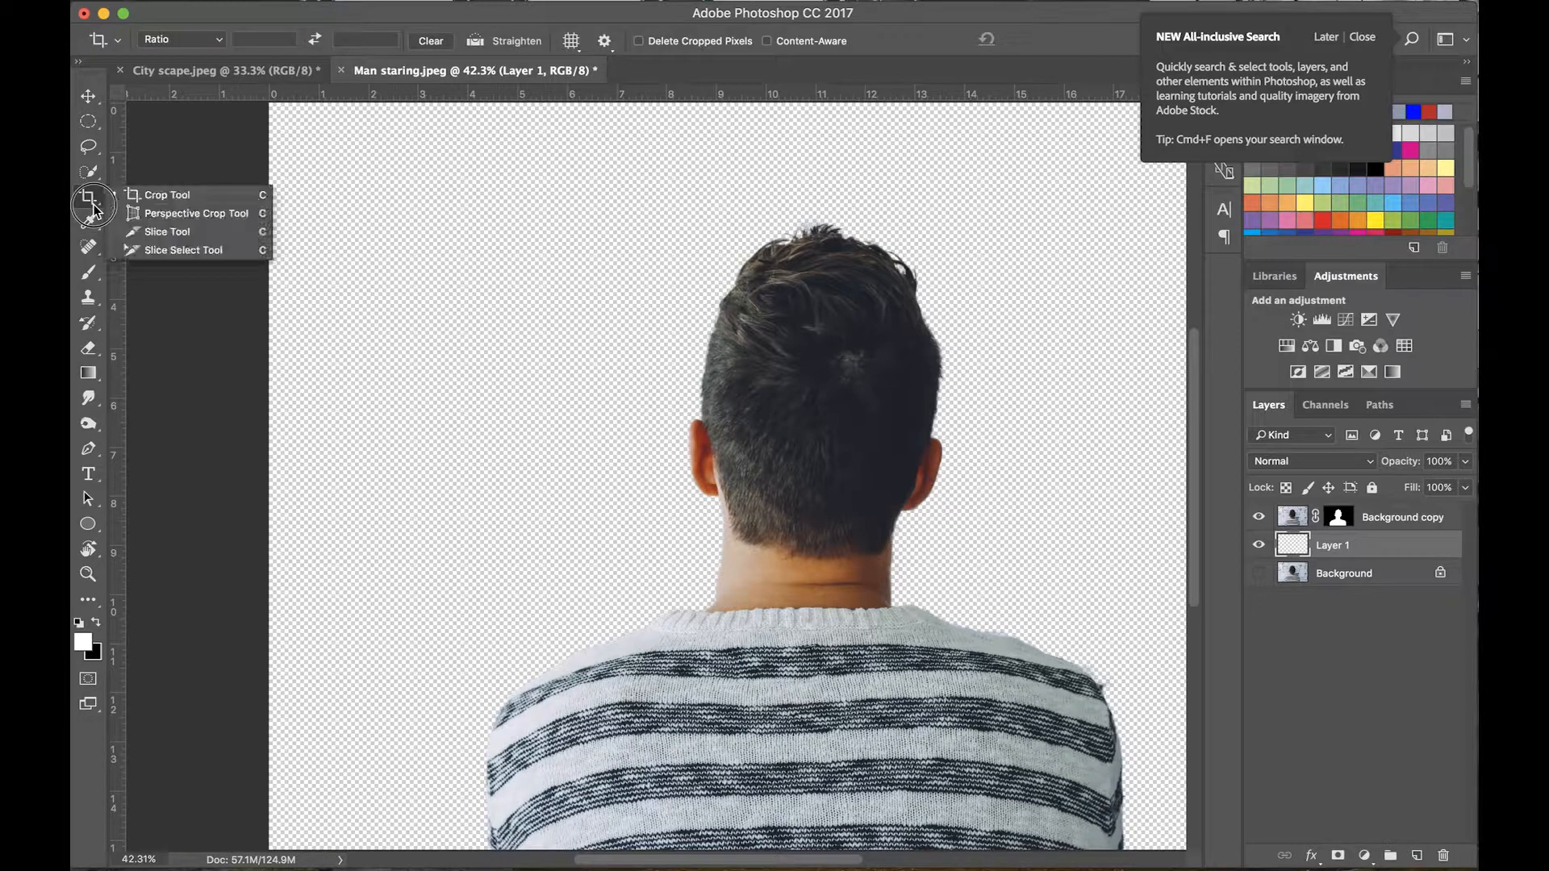
left_click(95, 172)
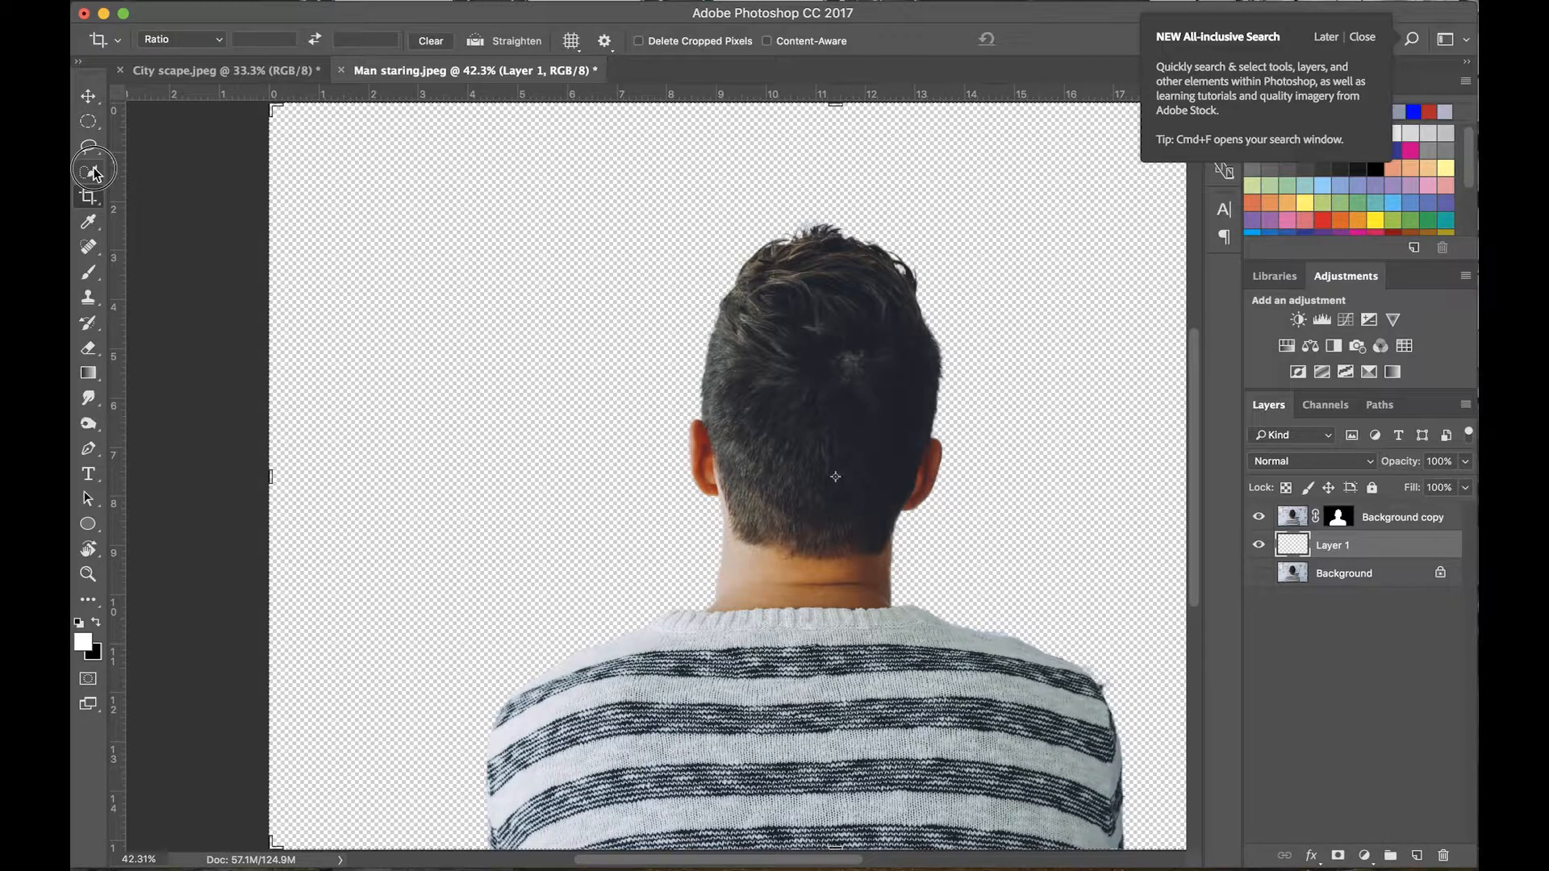
right_click(94, 172)
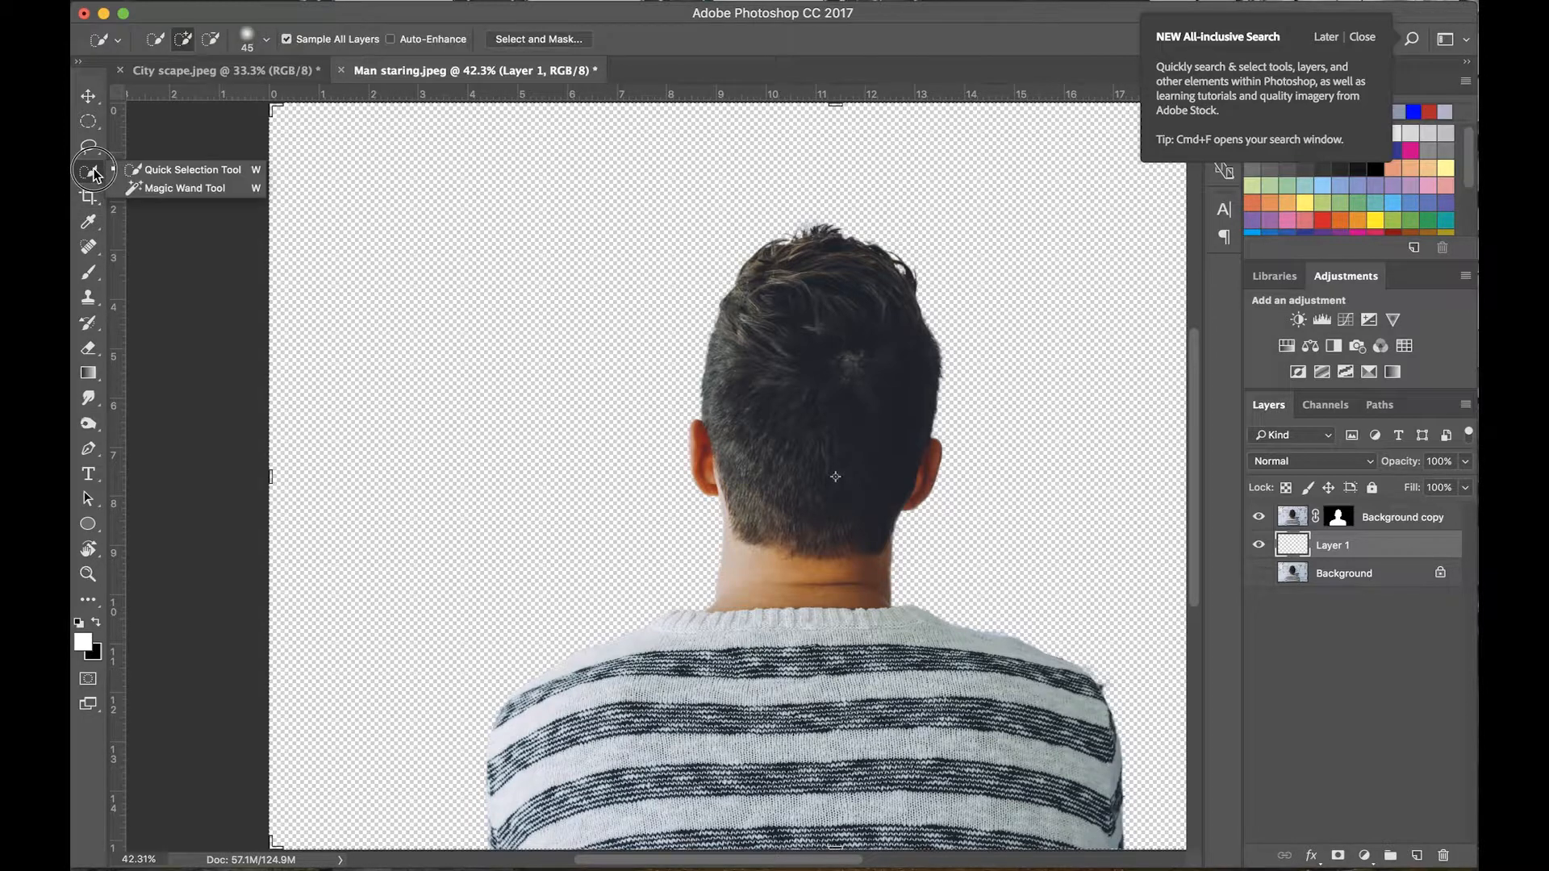
left_click(92, 355)
Fill the empty layer behind the man with the red swatch using the Paint Bucket tool.
right_click(89, 373)
left_click(155, 390)
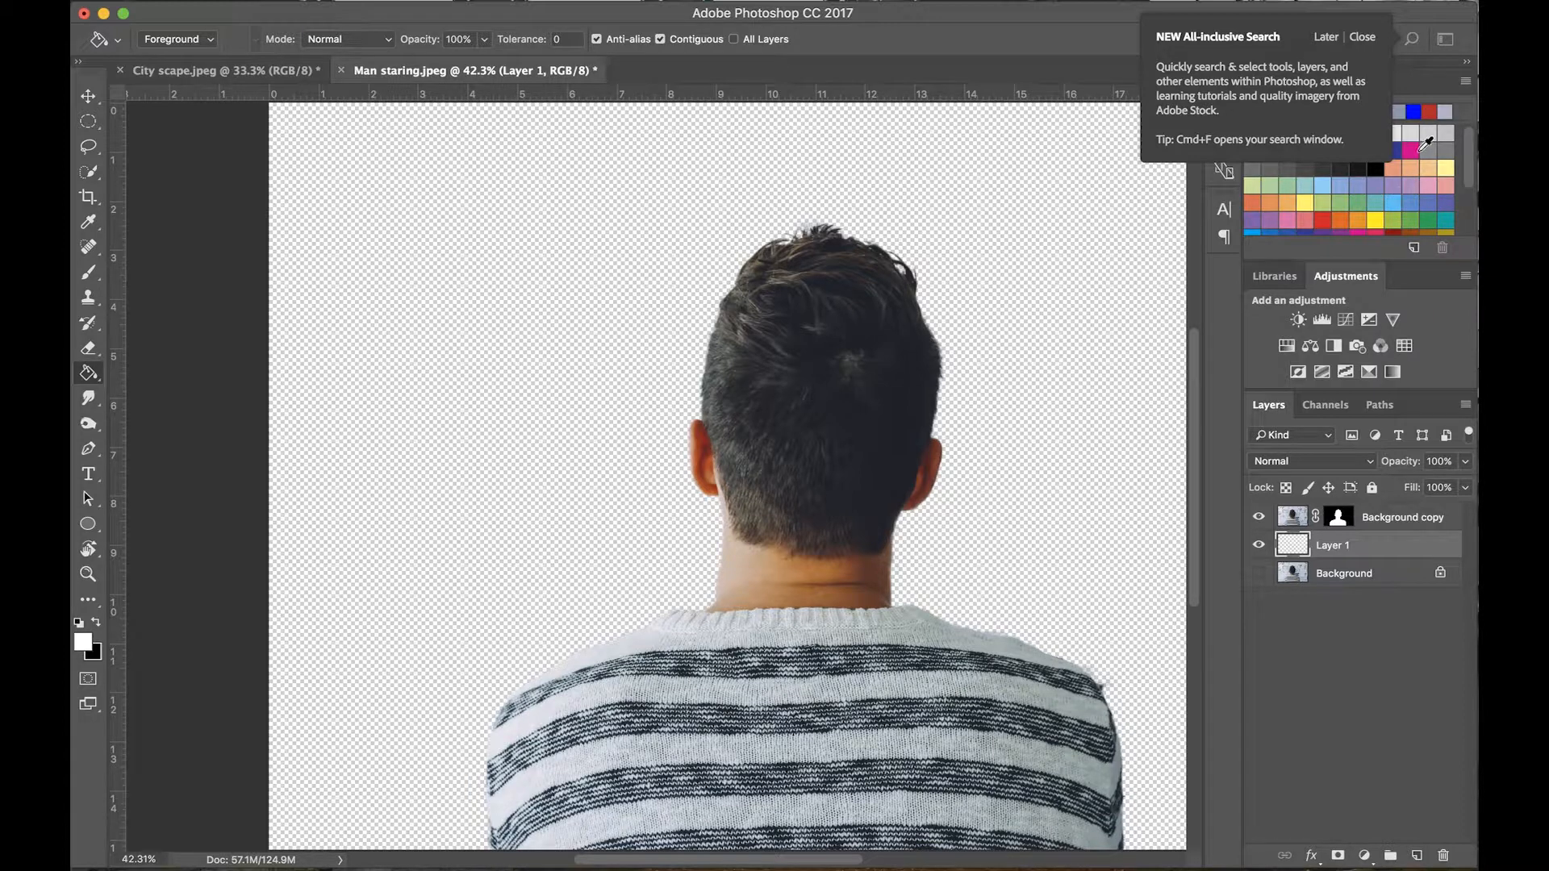
left_click(1439, 114)
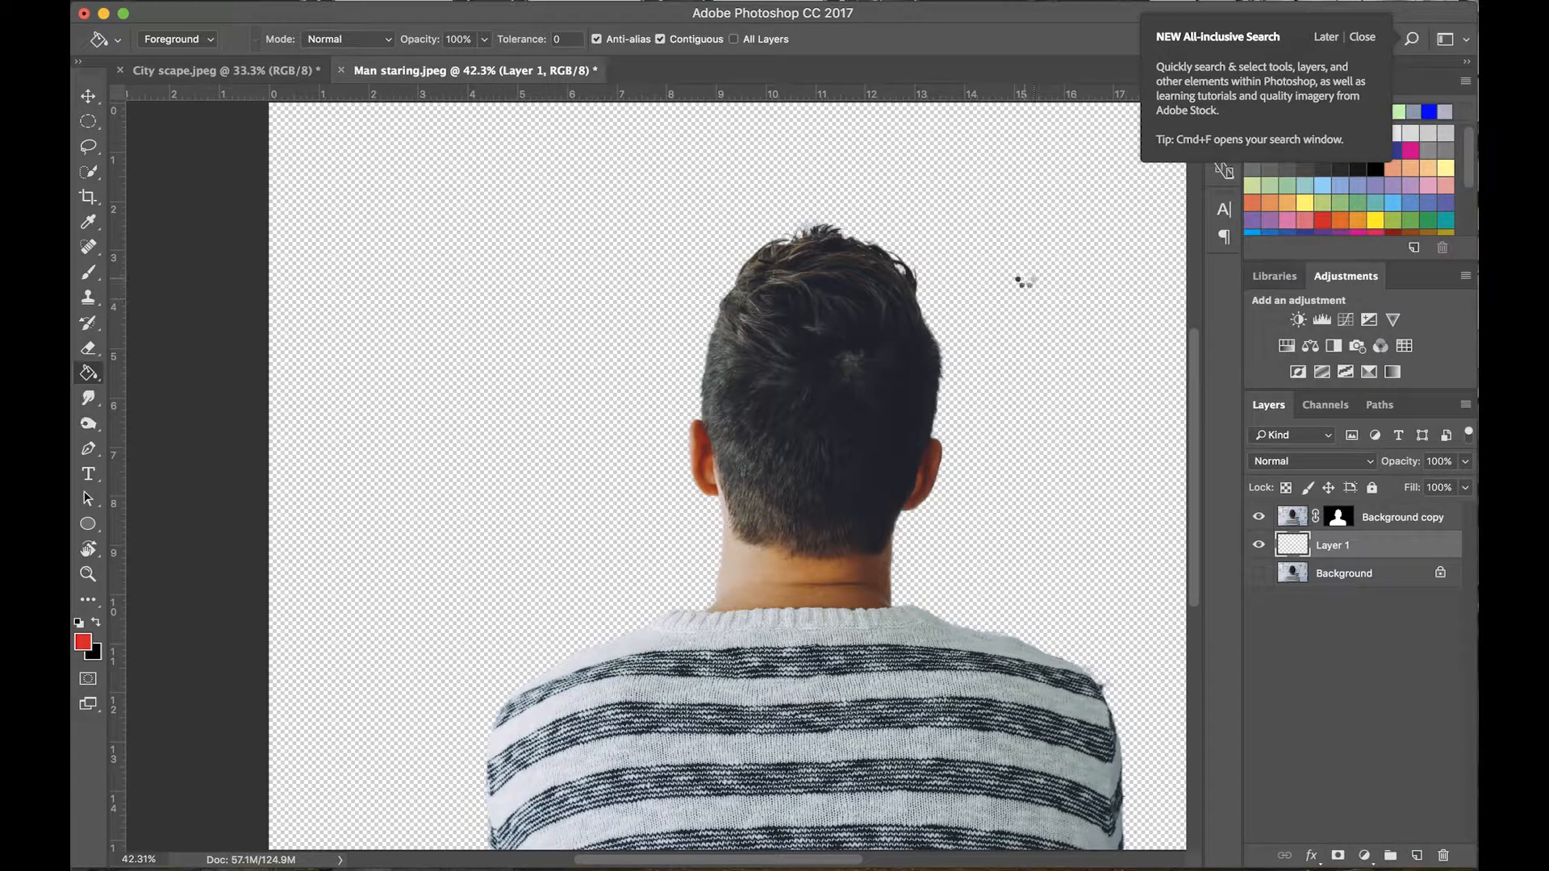
left_click(1026, 280)
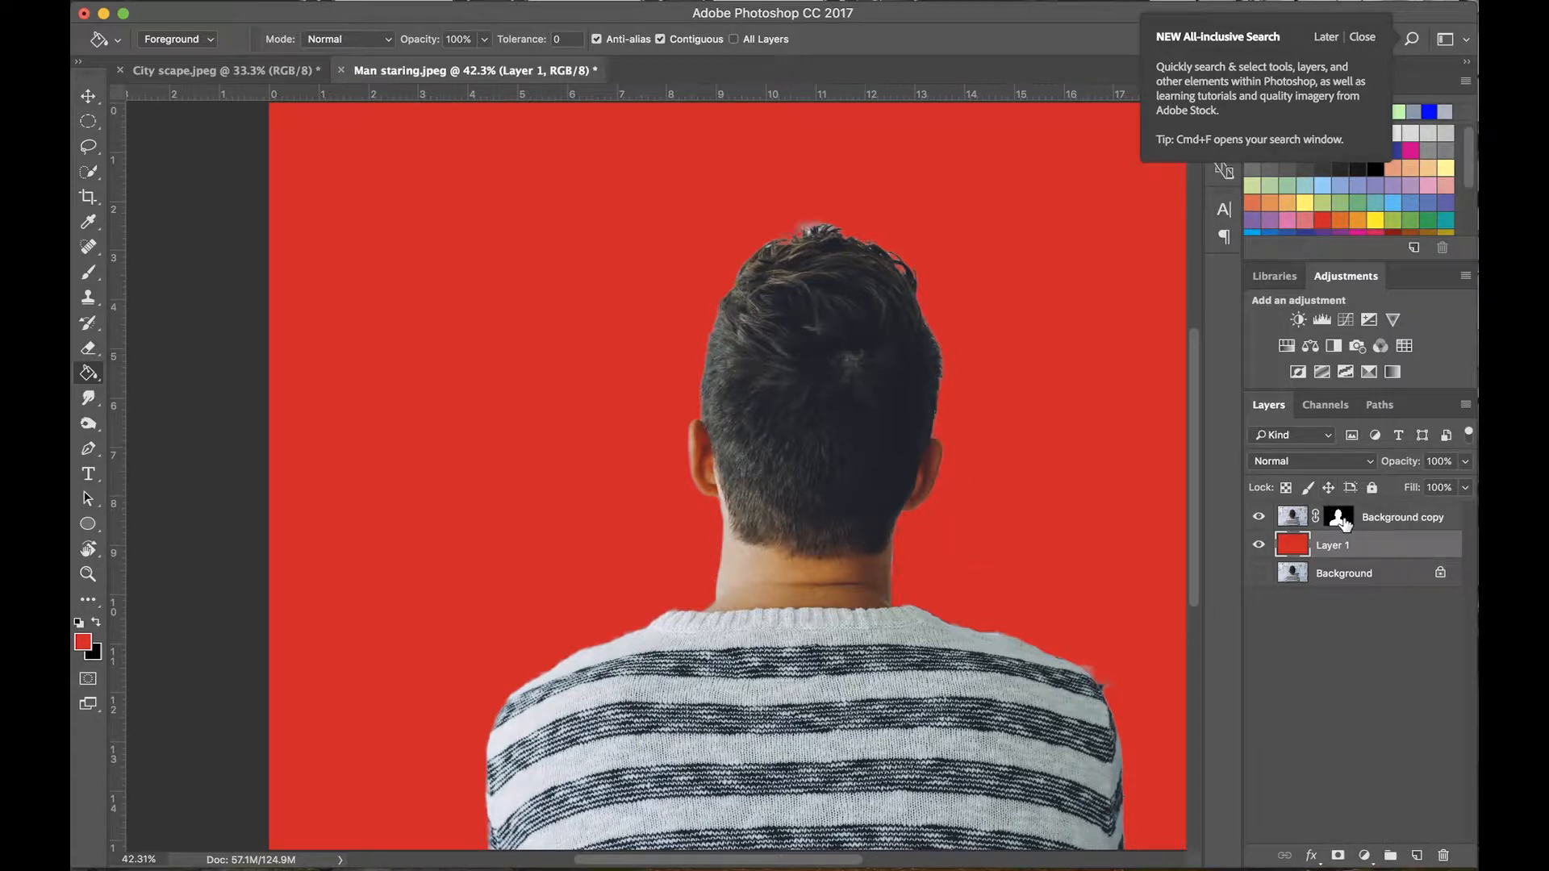
Make the cutout layer's mask active and ready the Brush tool at a size of 100 px.
key("v")
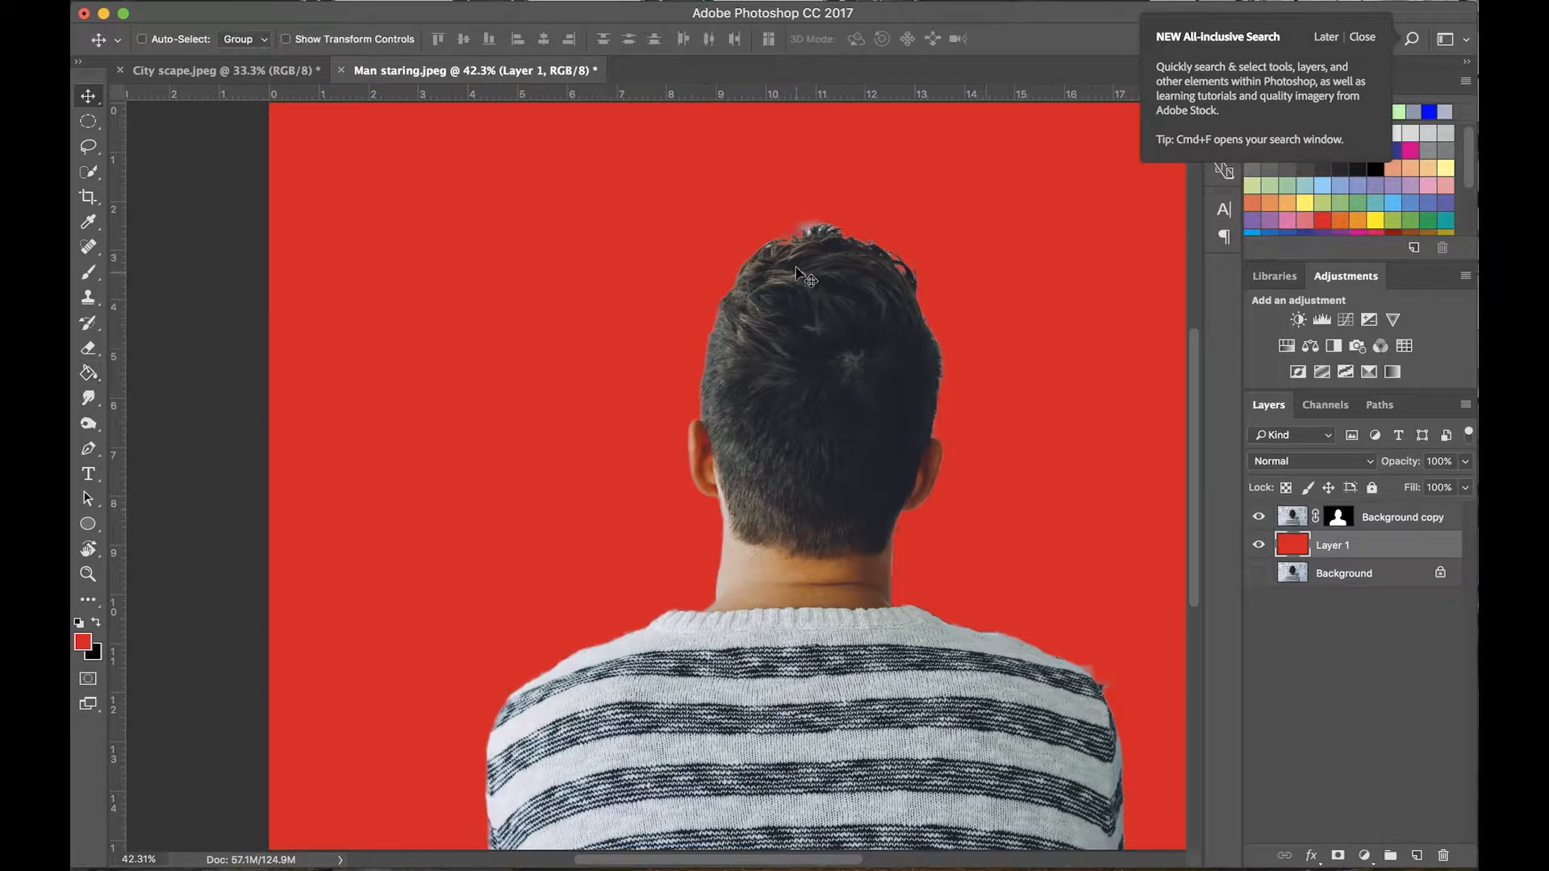
left_click(1337, 517)
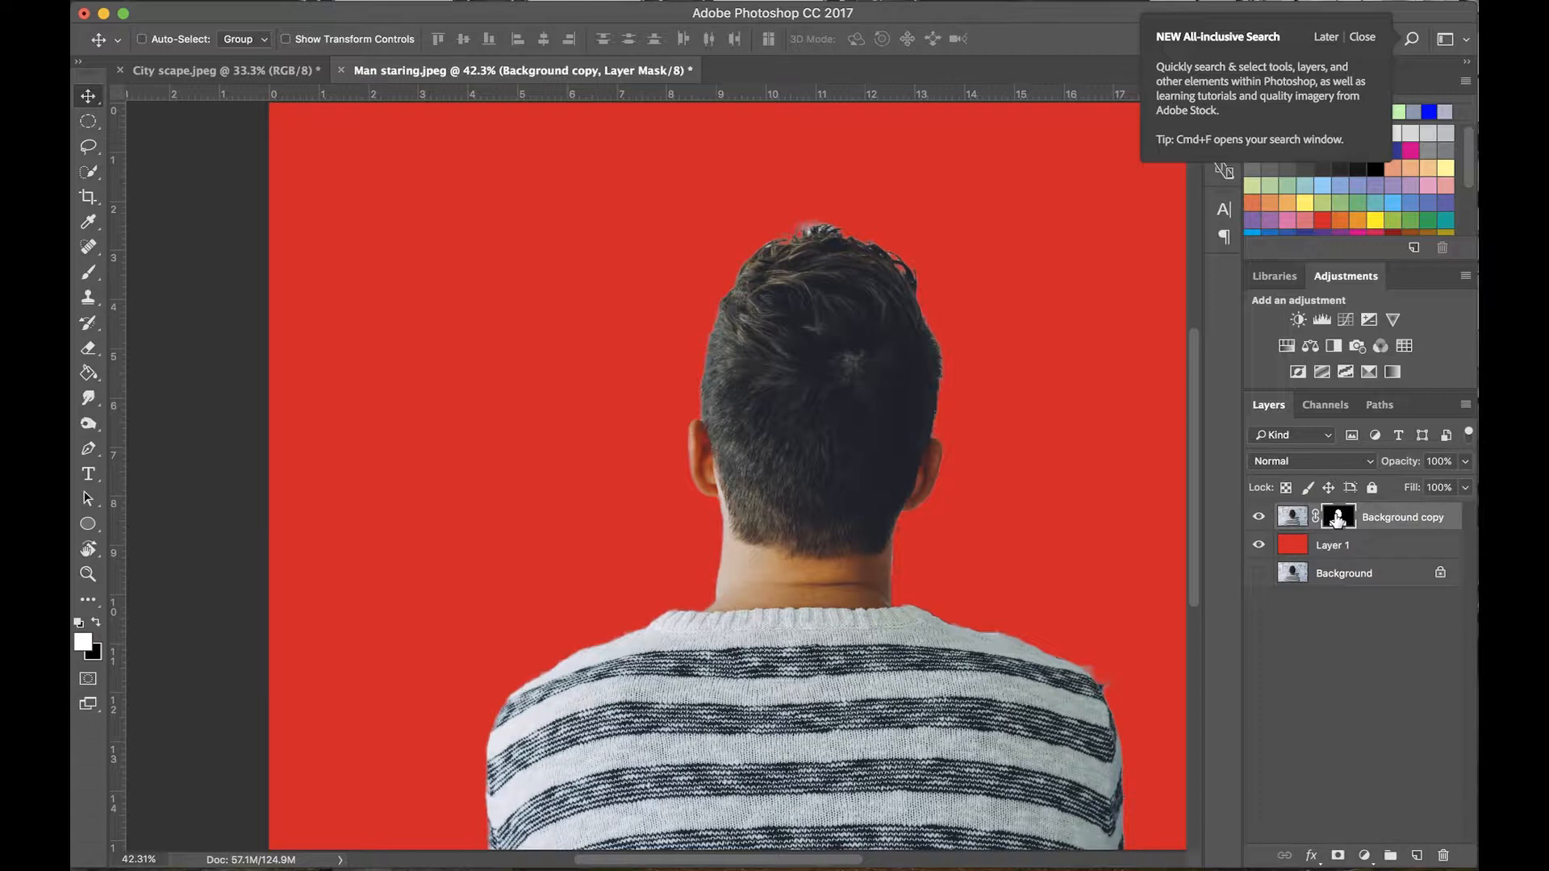
scroll(812, 224, "up", 5)
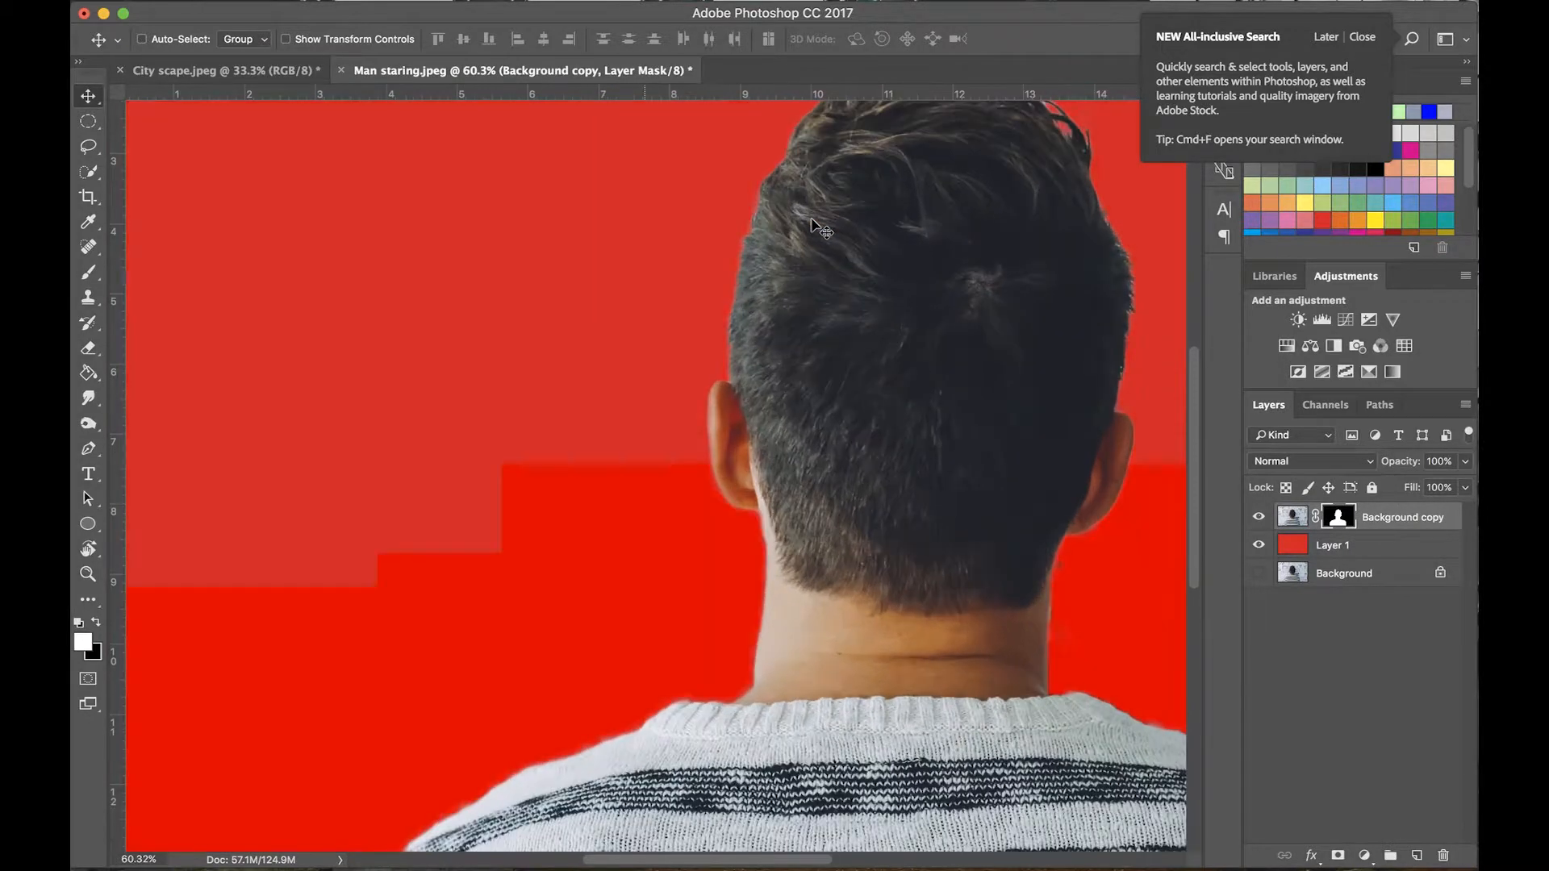
left_click_drag(923, 277, 846, 476)
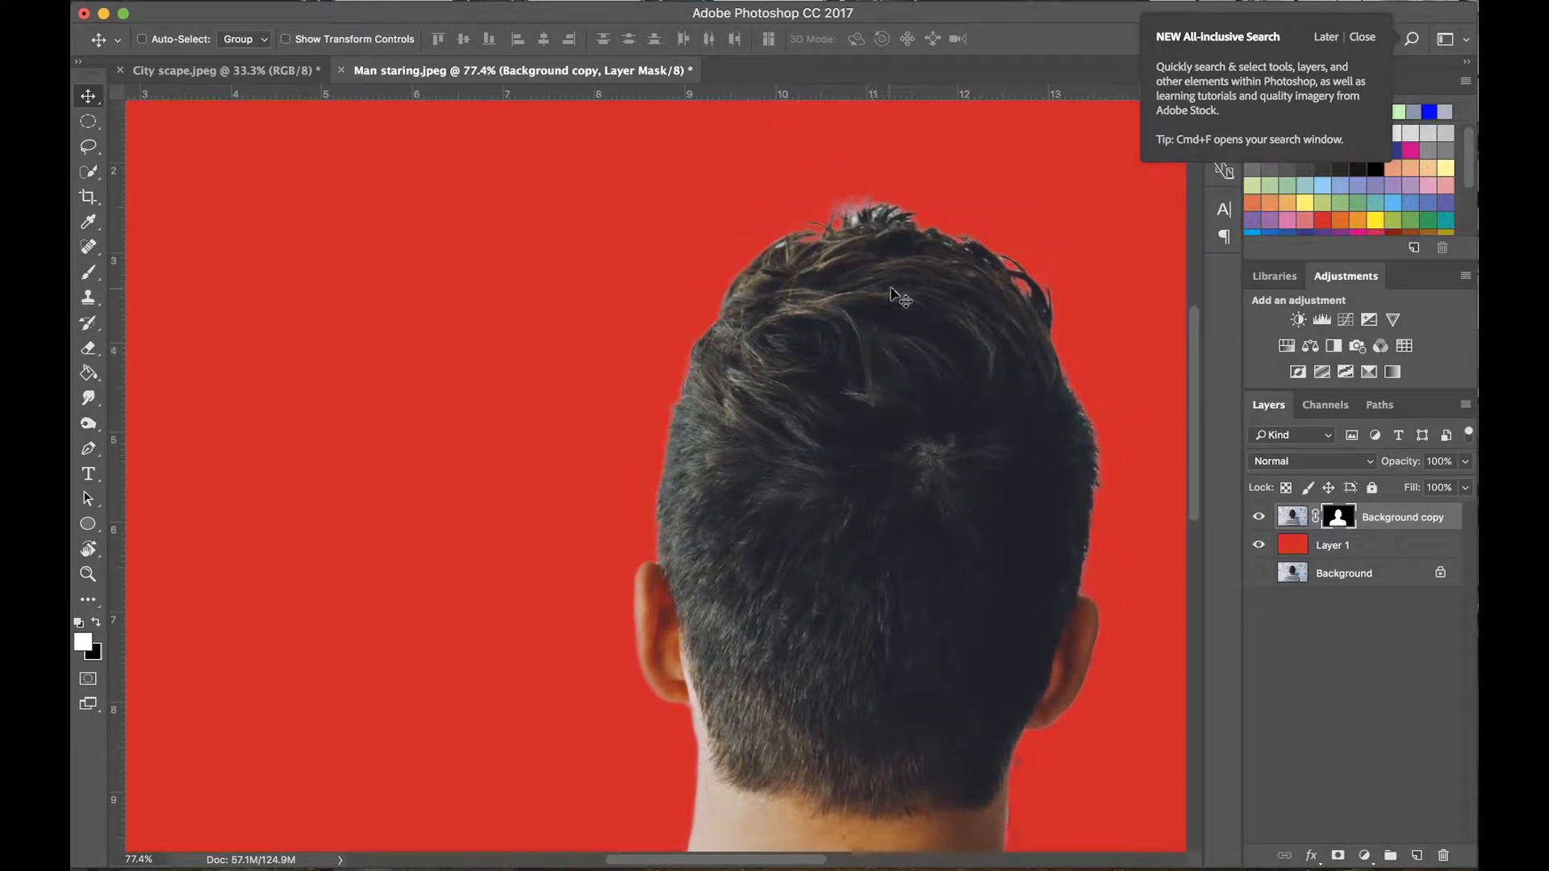
left_click_drag(893, 298, 872, 331)
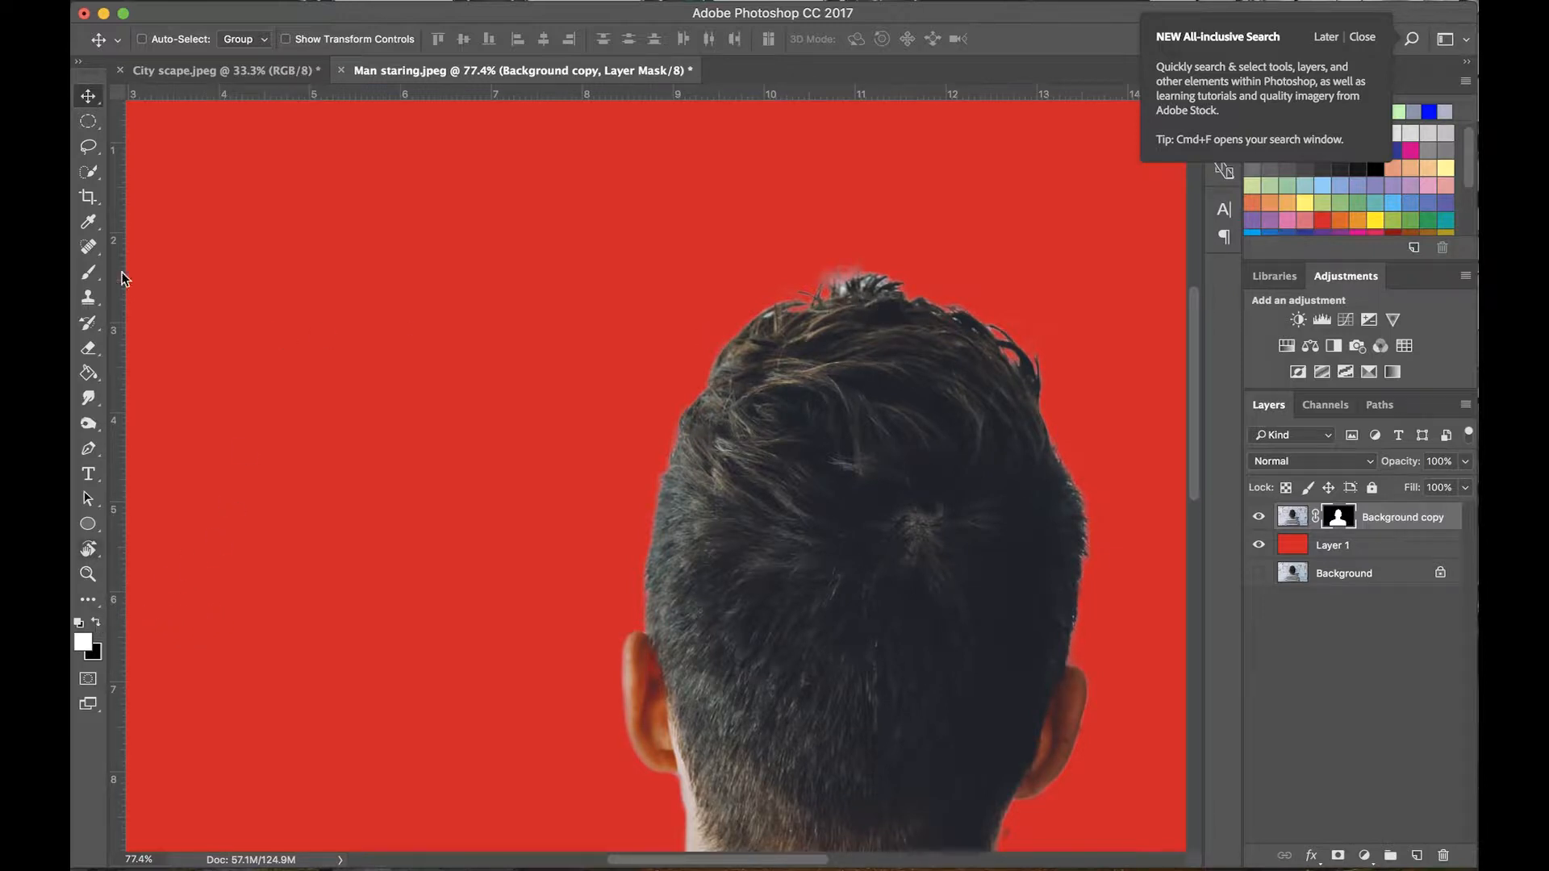
key("b")
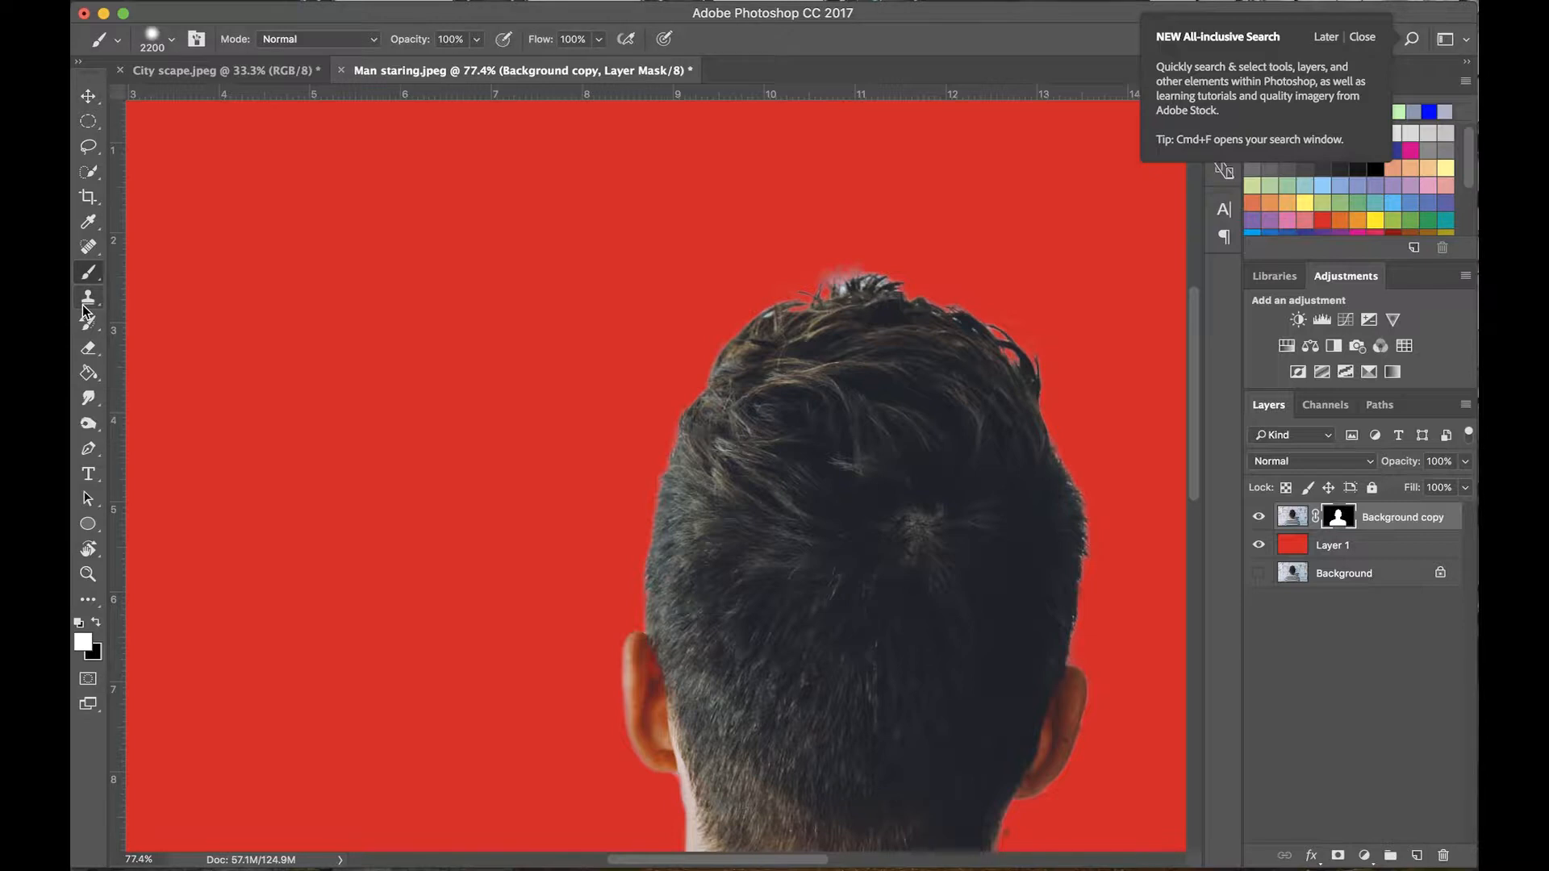
key("bracketleft")
key("bracketleft")
key("bracketleft")
key("bracketleft")
key("bracketleft")
key("bracketleft")
key("bracketleft")
key("bracketleft")
key("bracketleft")
key("bracketleft")
key("bracketleft")
key("bracketleft")
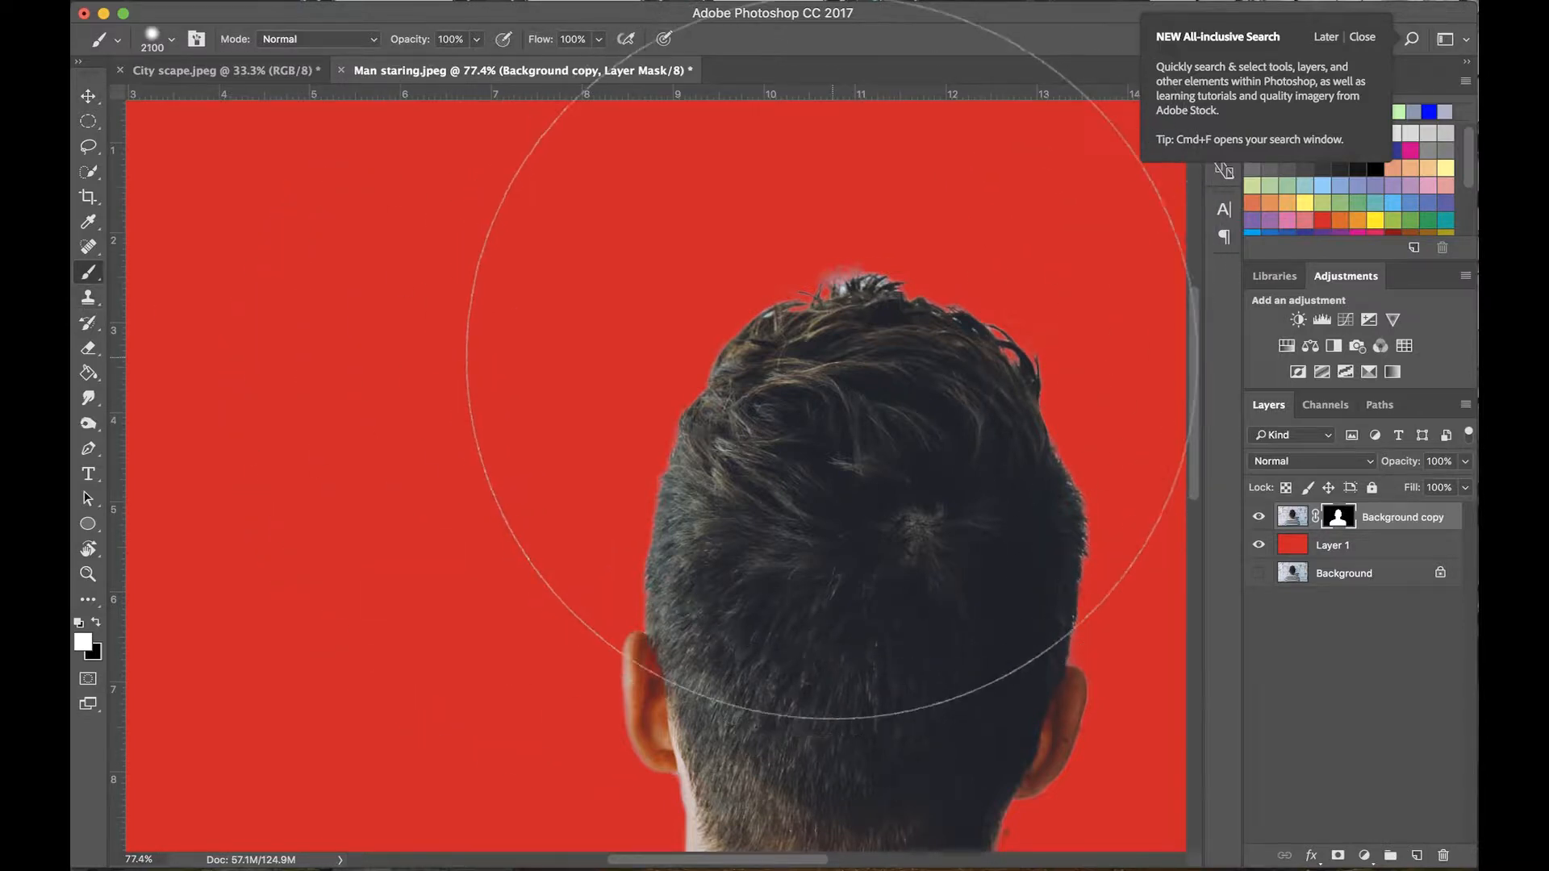
key("bracketleft")
key("bracketleft")
key("bracketleft")
key("bracketleft")
key("bracketleft")
key("bracketleft")
key("bracketleft")
key("bracketleft")
key("bracketleft")
key("bracketleft")
key("bracketleft")
key("bracketleft")
key("bracketleft")
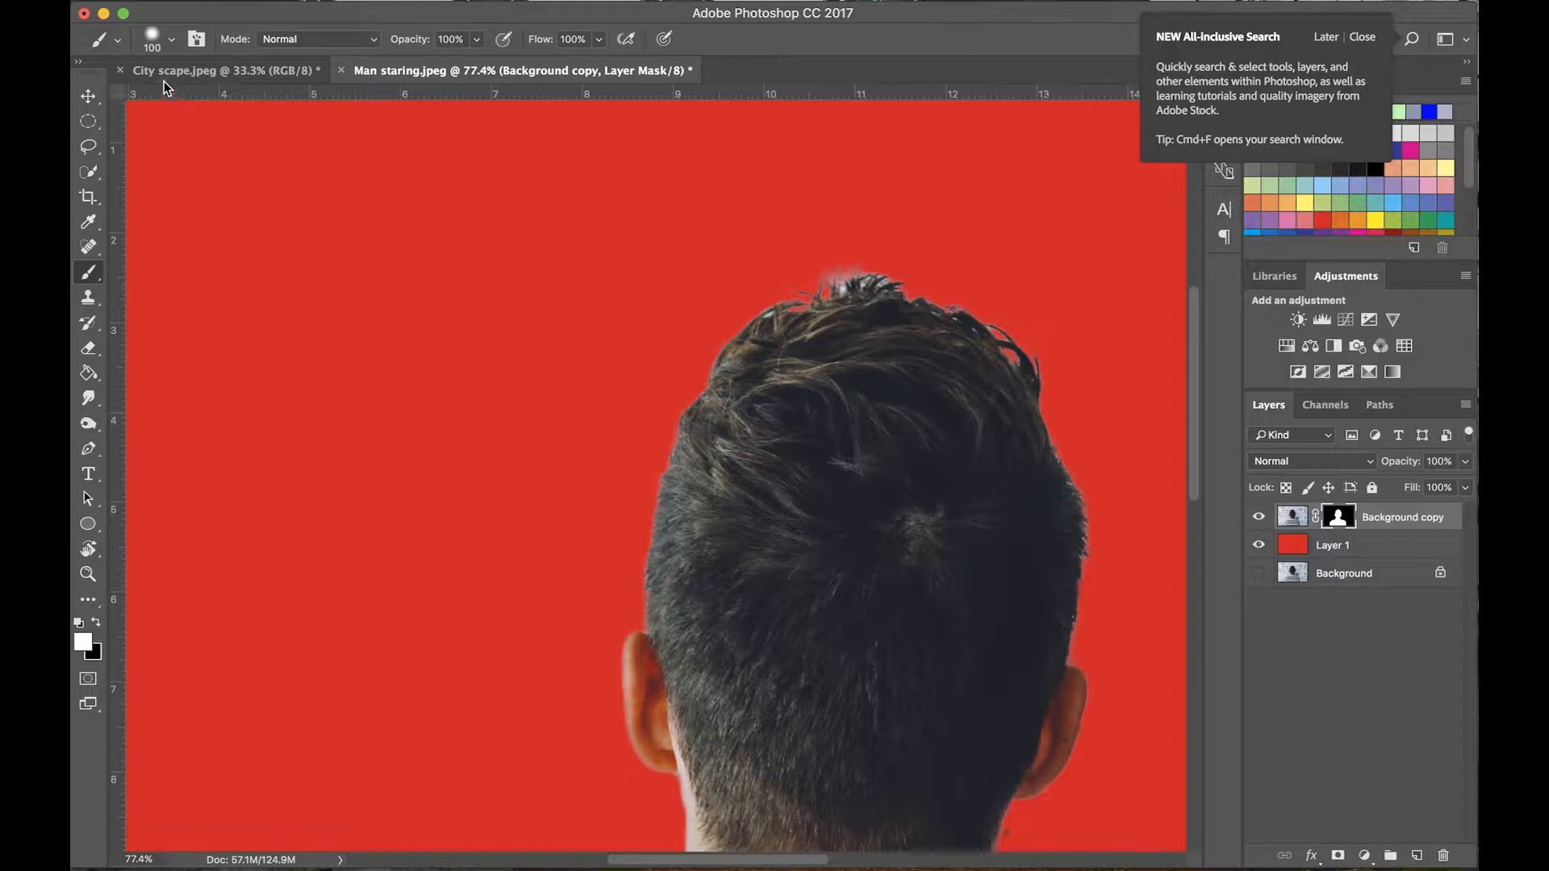
Adjust the brush hardness and set the brush flow to 39%.
left_click(172, 39)
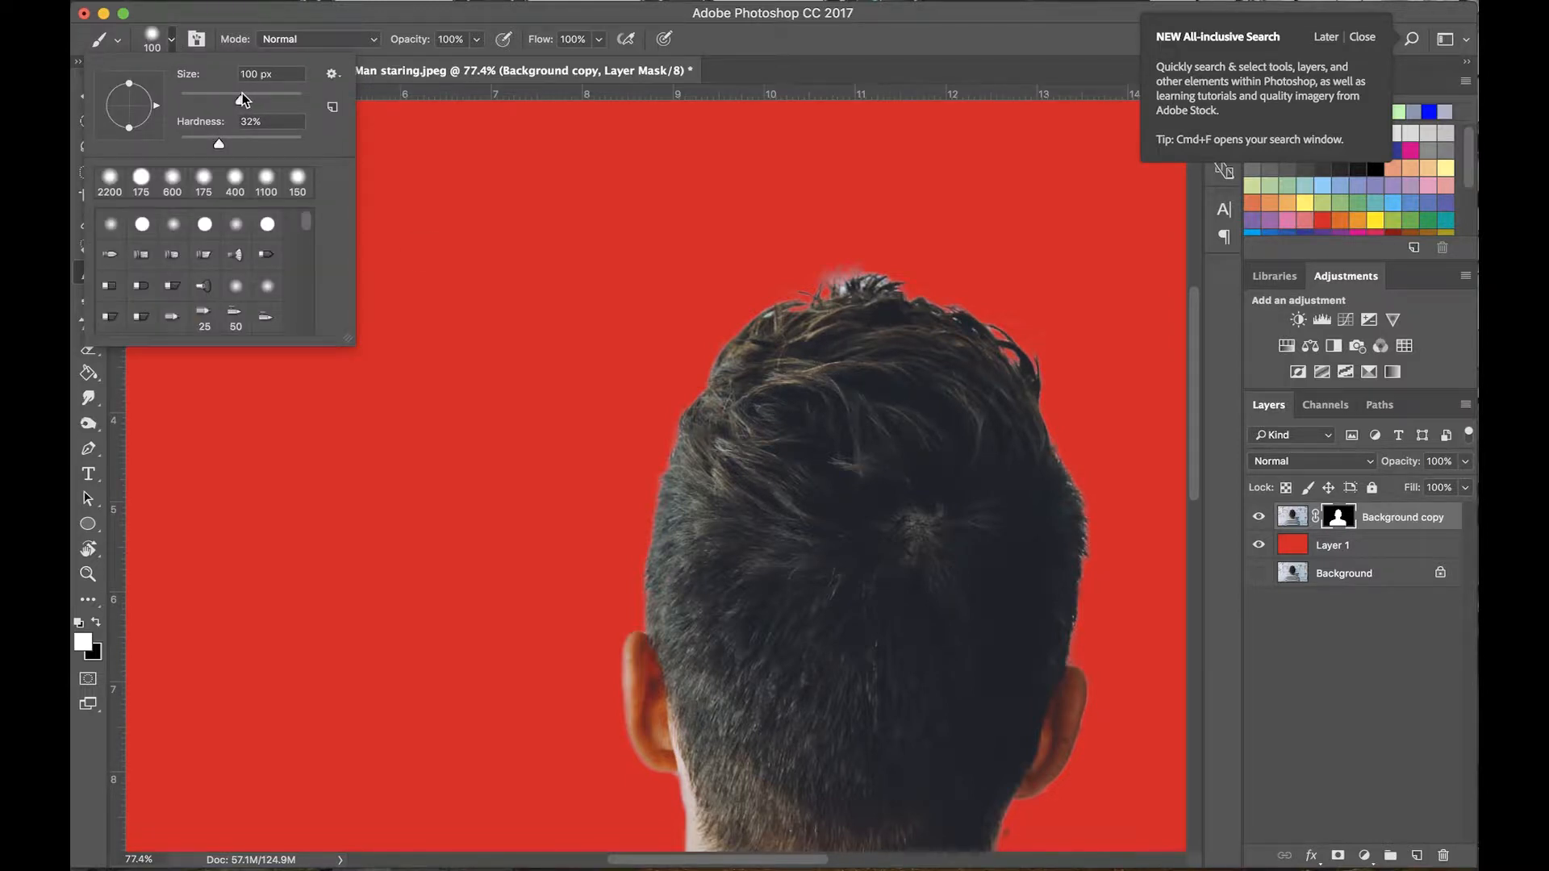
mouse_move(218, 142)
left_mouse_down()
mouse_move(297, 151)
mouse_move(179, 161)
mouse_move(211, 167)
left_mouse_up()
left_click(600, 40)
left_click_drag(600, 62, 543, 74)
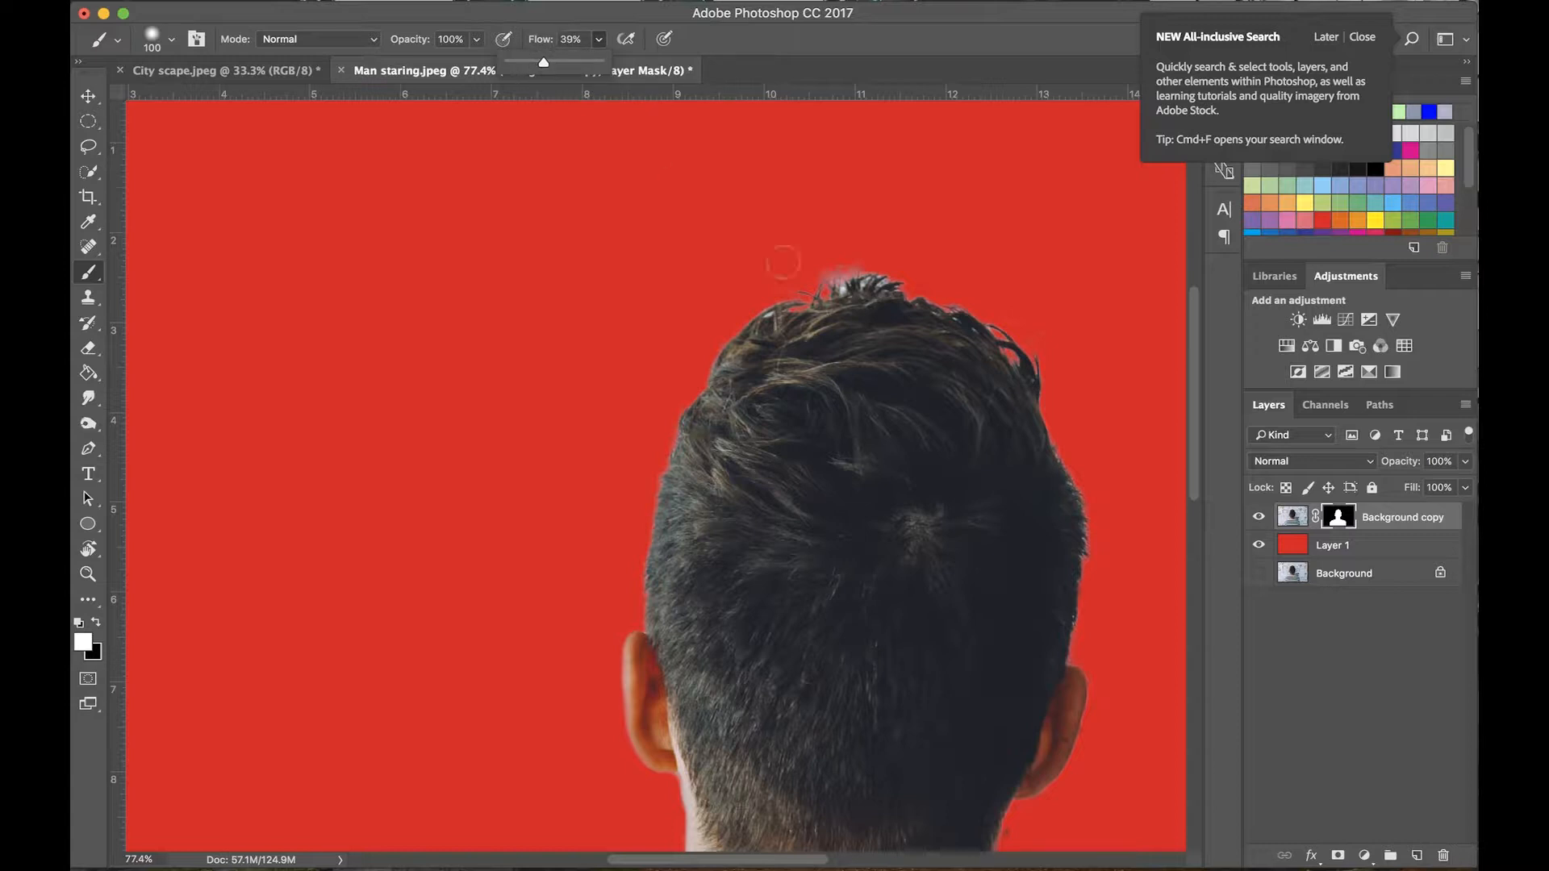
Paint black on the mask with a 25 px brush over the light background remnants in the crown tufts and upper left hair edge.
scroll(854, 291, "up", 1)
scroll(854, 291, "up", 6)
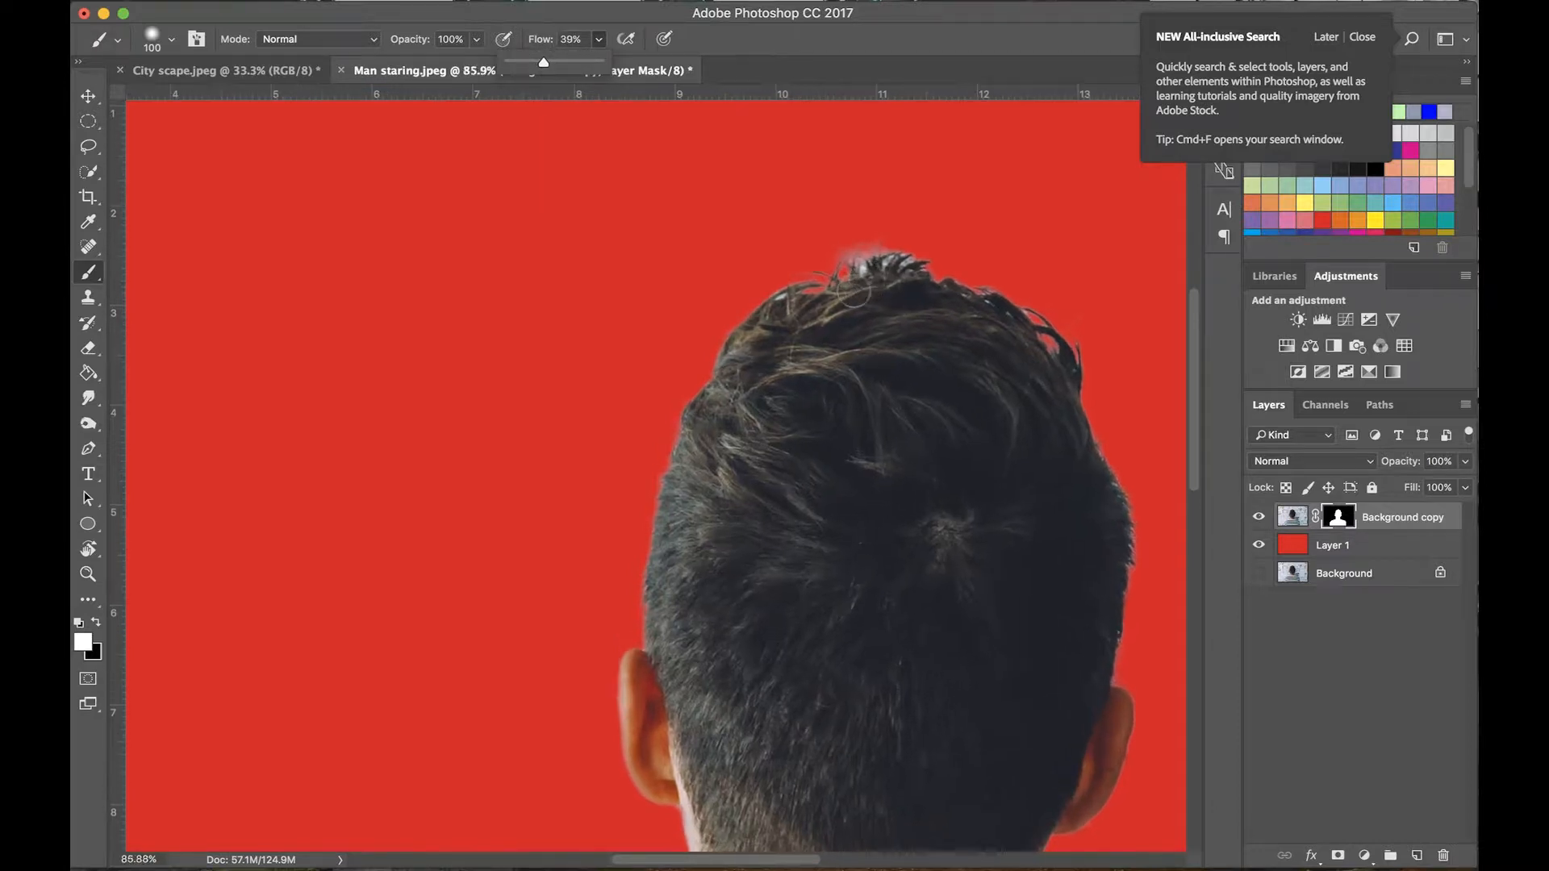
scroll(856, 289, "up", 4)
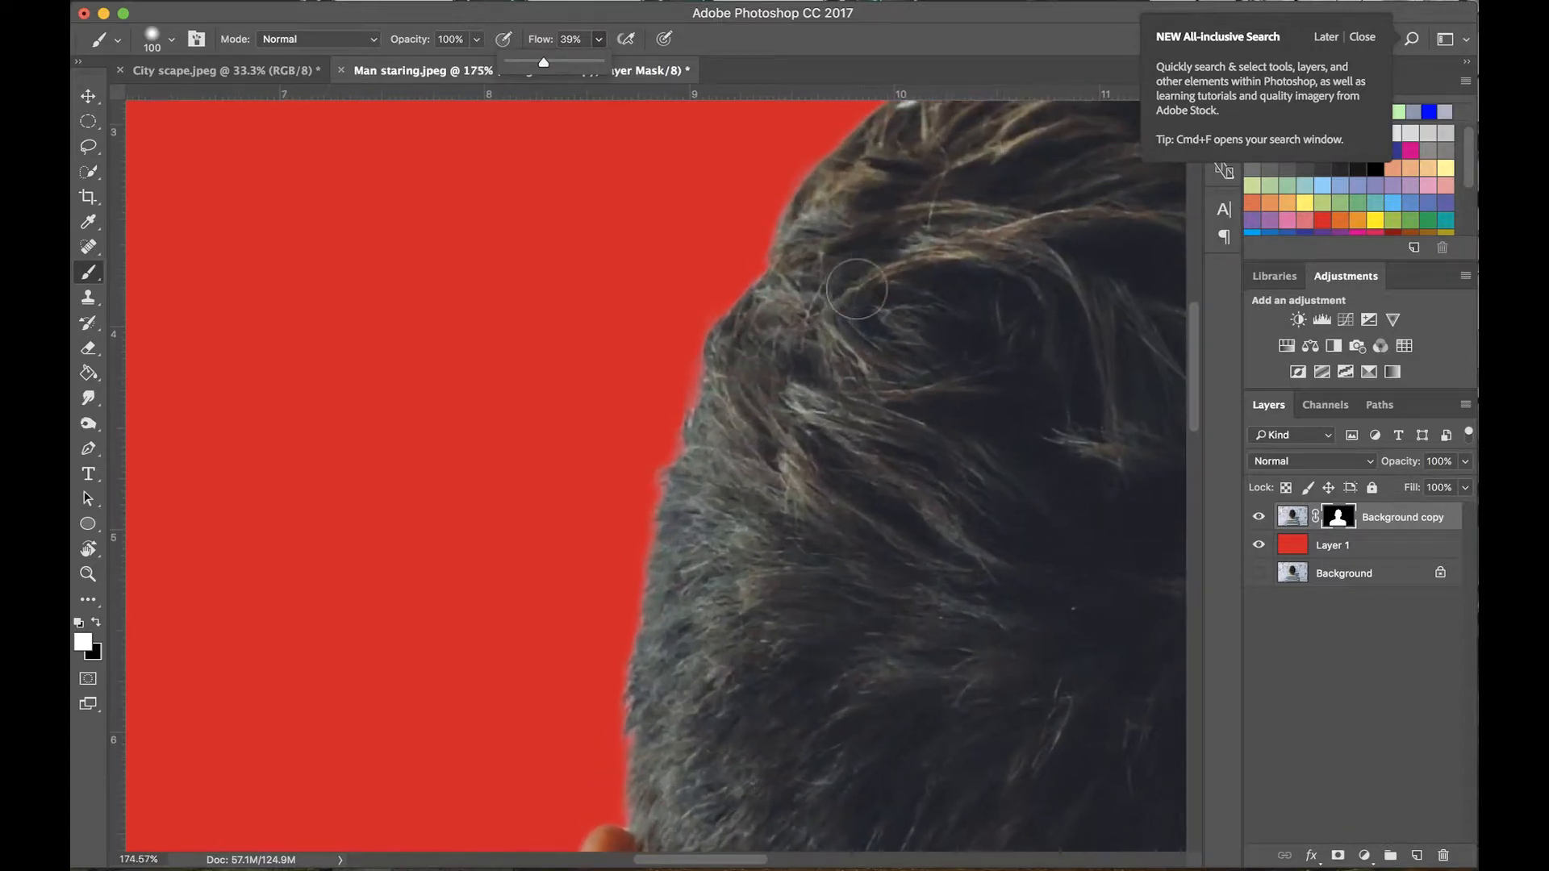
left_click_drag(979, 214, 657, 495)
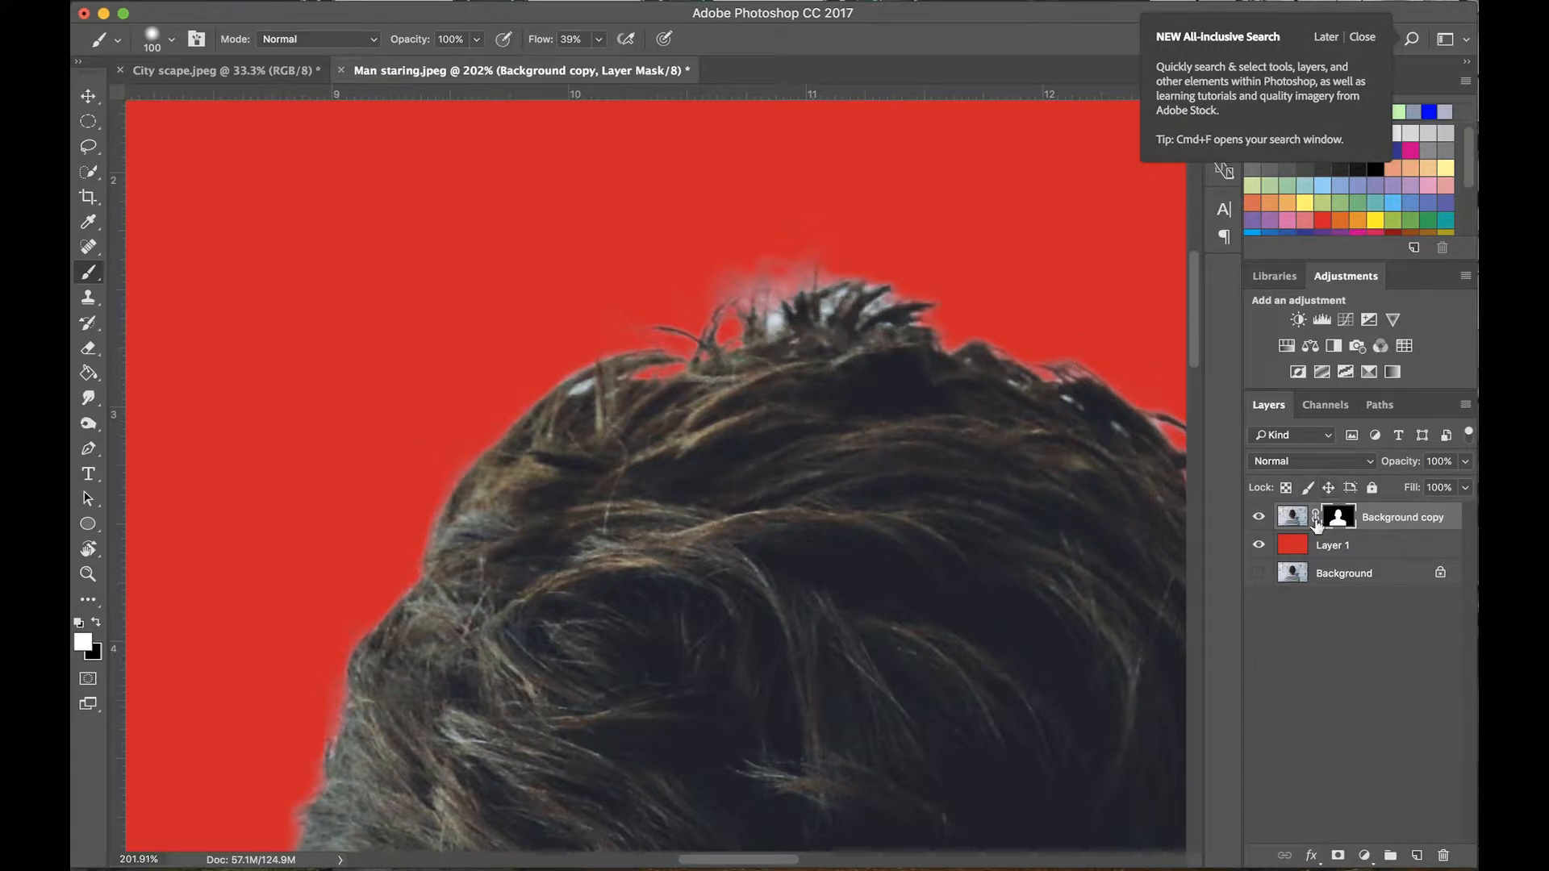
key("bracketleft")
key("bracketleft")
key("bracketleft")
key("bracketleft")
key("bracketleft")
key("bracketleft")
key("bracketleft")
key("bracketleft")
left_click(97, 624)
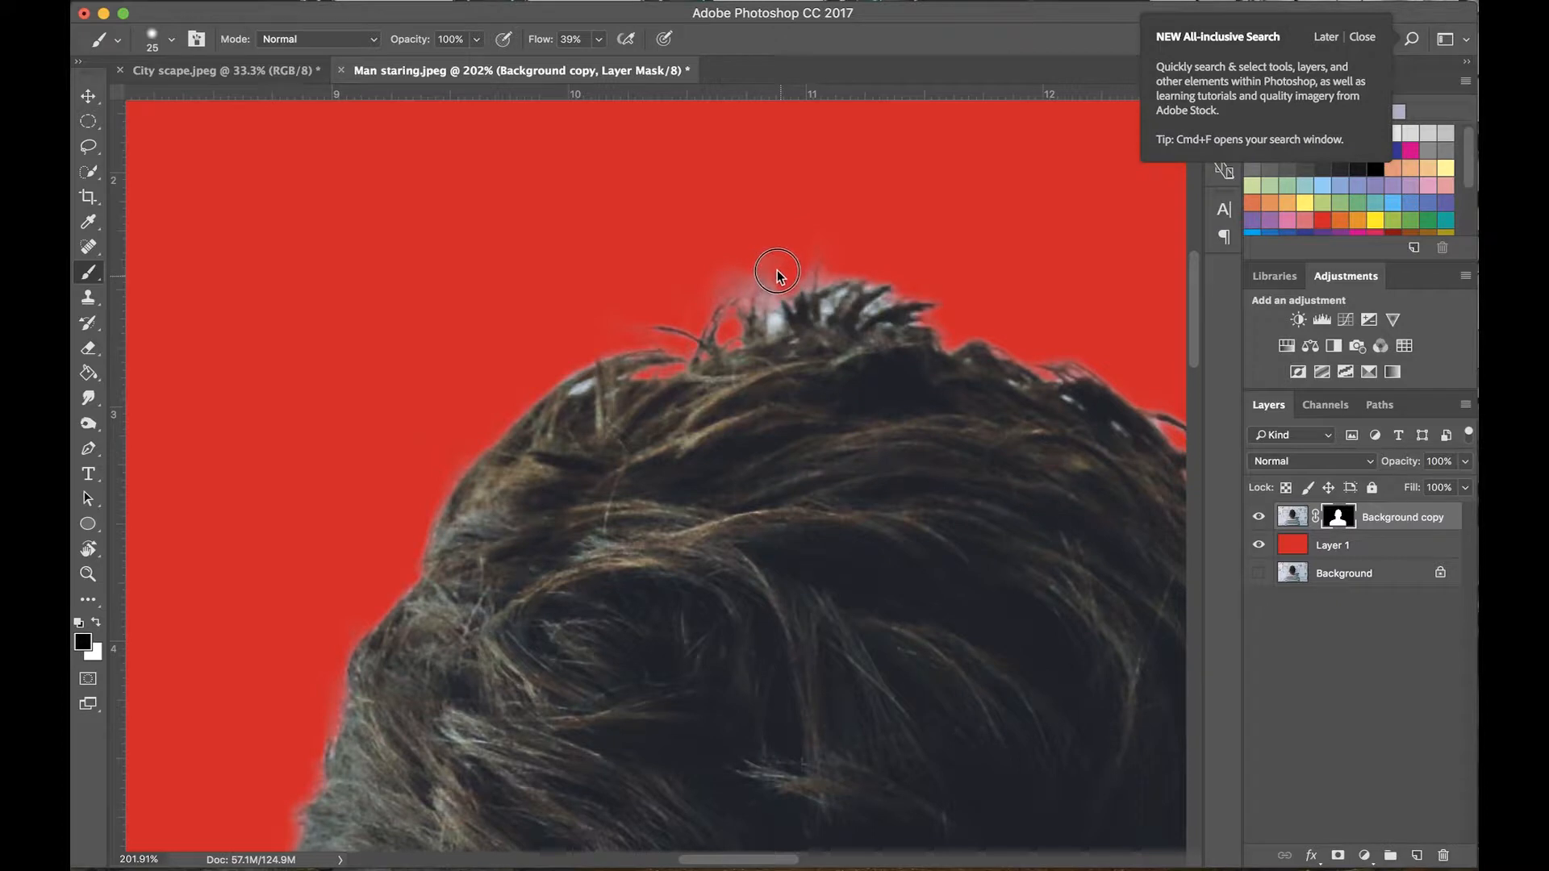
left_click_drag(774, 322, 775, 317)
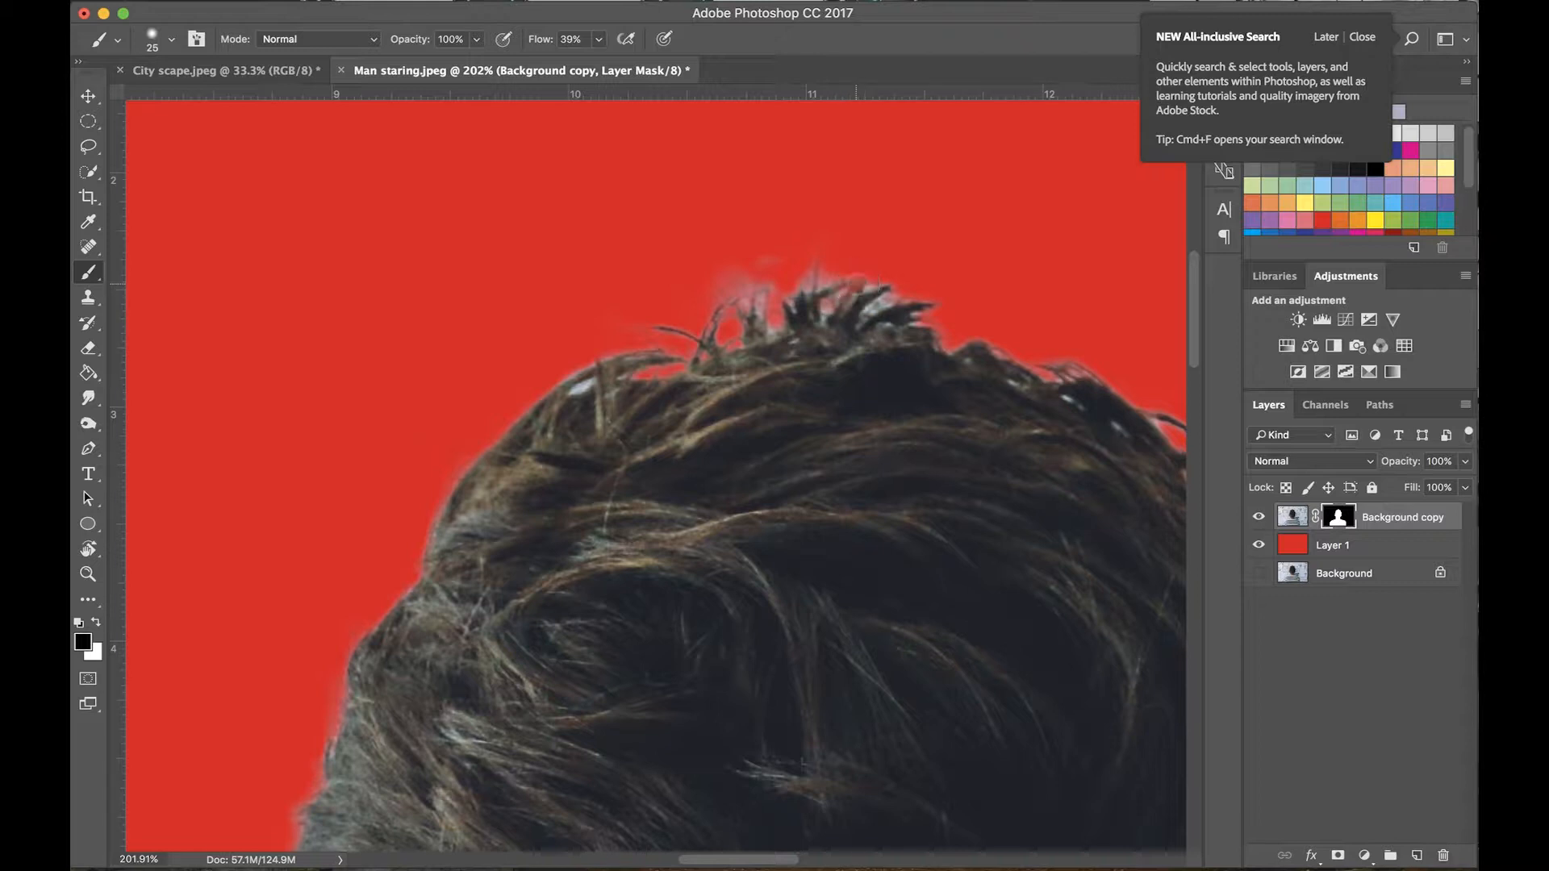
mouse_move(887, 301)
left_mouse_down()
mouse_move(898, 312)
mouse_move(881, 308)
left_mouse_up()
left_click(583, 388)
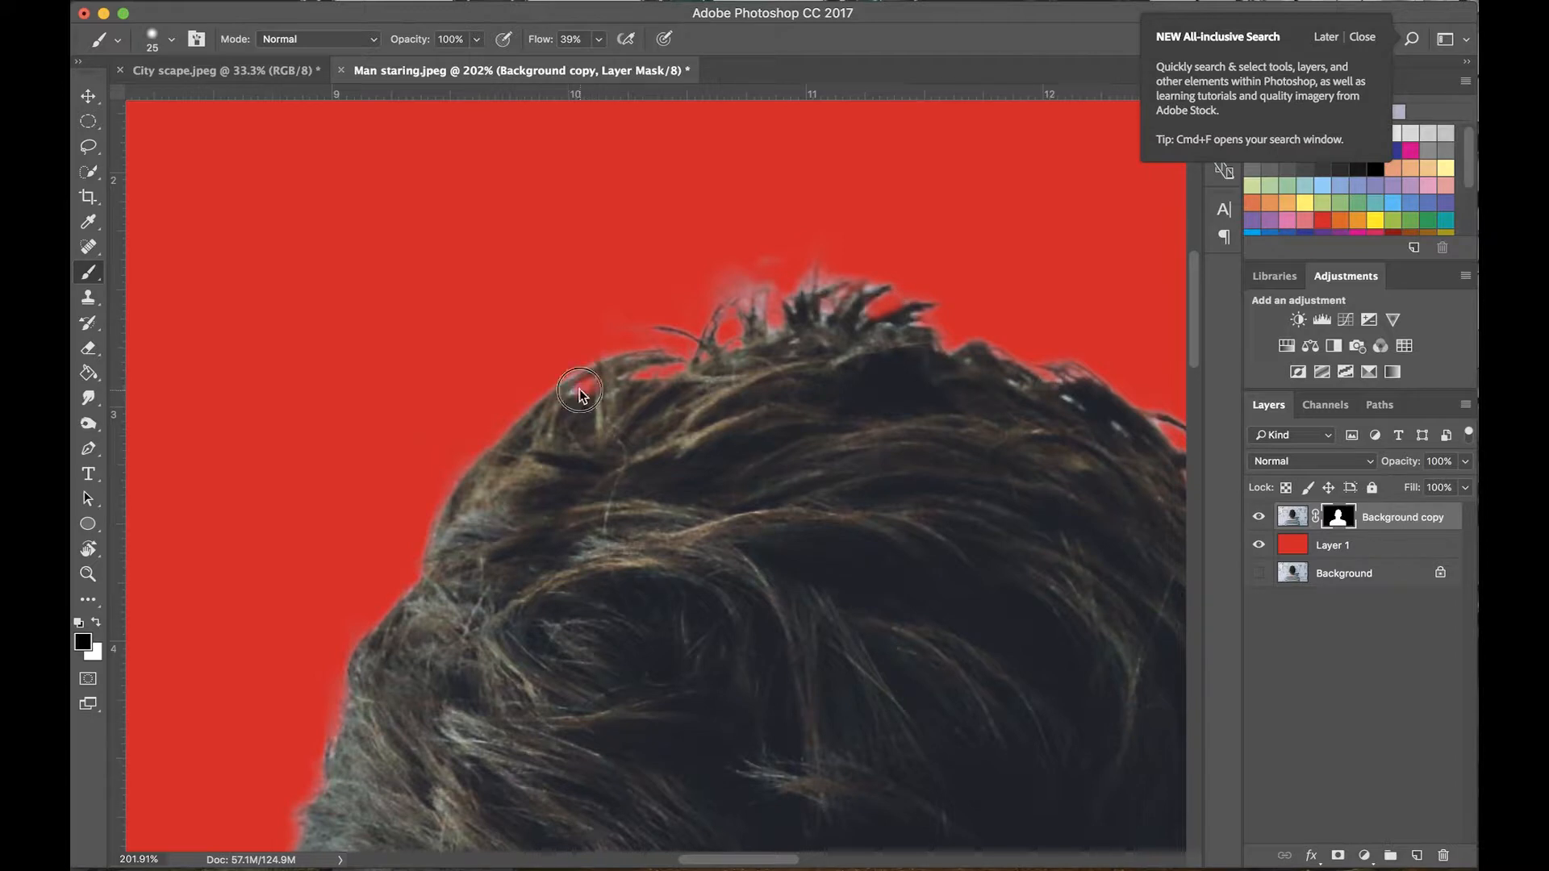
mouse_move(781, 292)
left_mouse_down()
mouse_move(721, 291)
mouse_move(795, 246)
mouse_move(804, 284)
mouse_move(796, 274)
left_mouse_up()
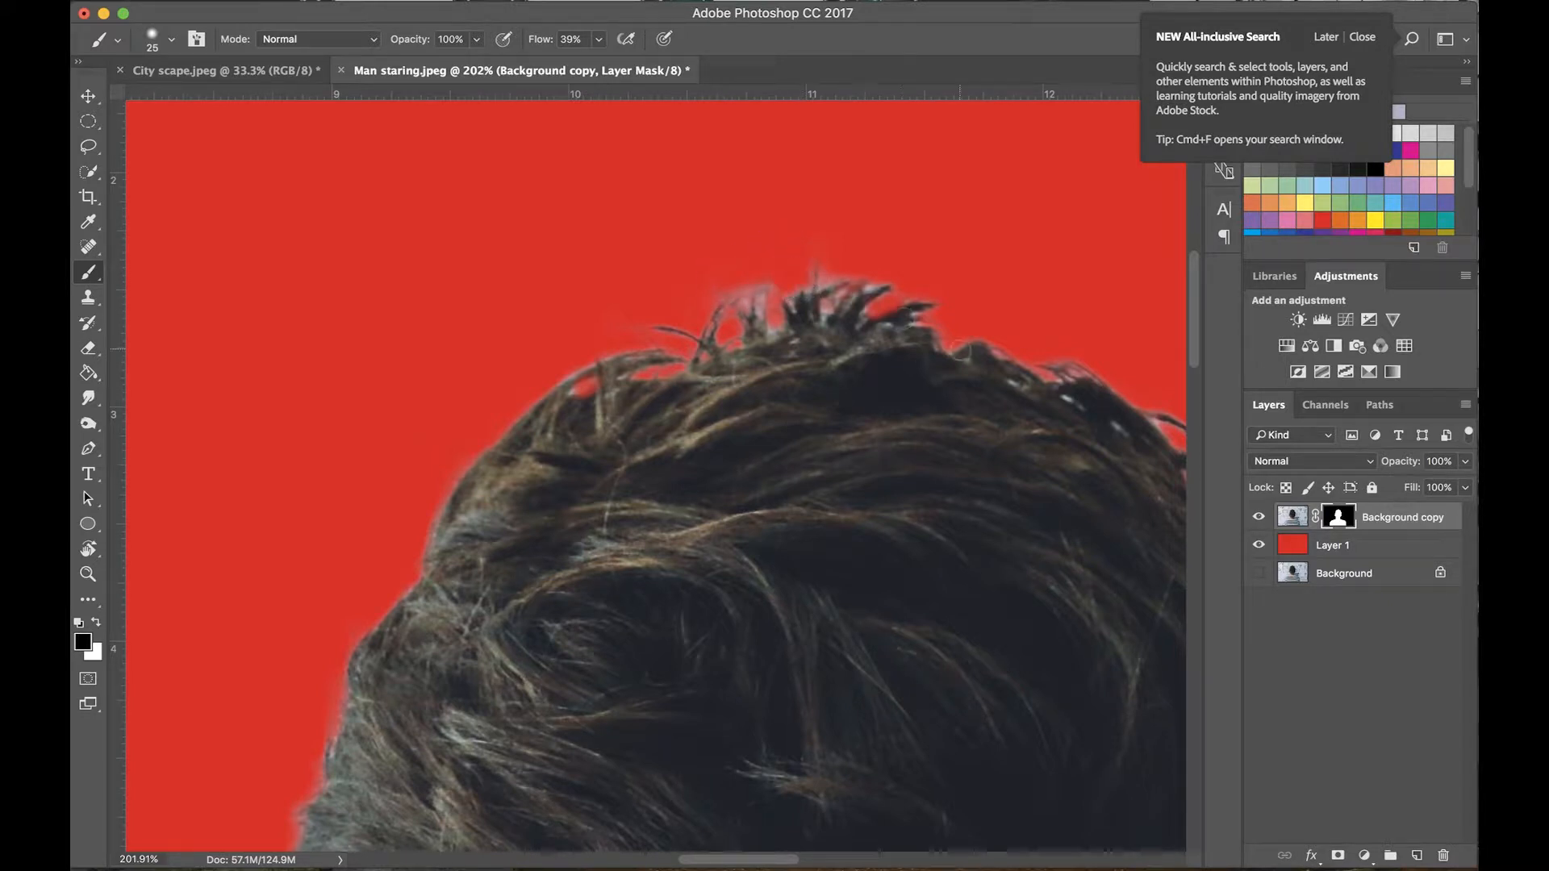
Examine the mask edge along the right side of the hair, the neck and the right shoulder for leftover background.
mouse_move(1058, 413)
left_mouse_down()
mouse_move(843, 399)
mouse_move(802, 364)
left_mouse_up()
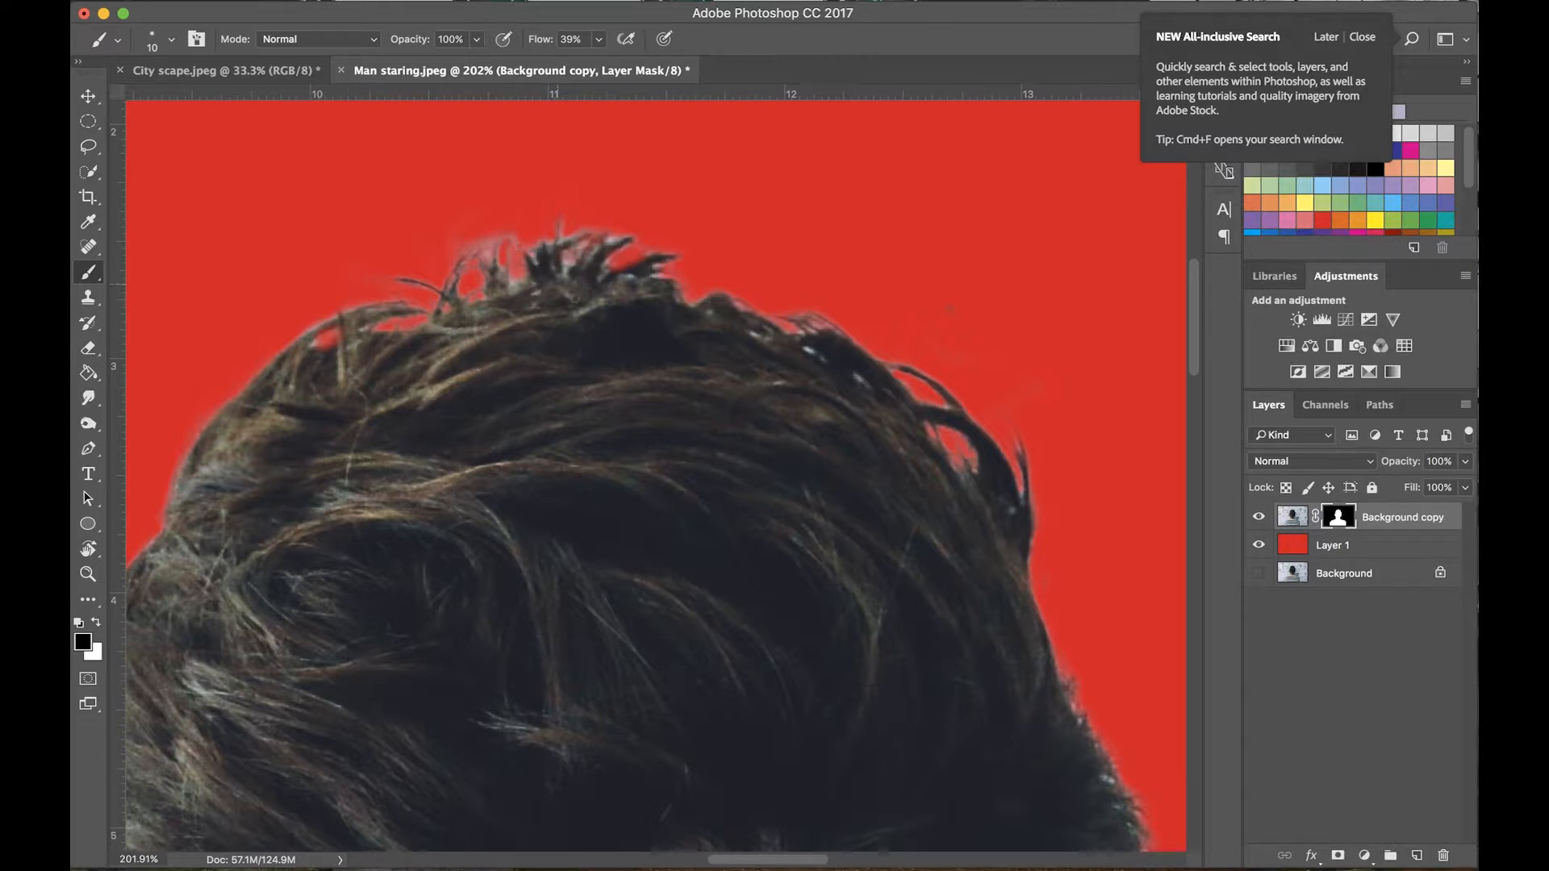
scroll(647, 338, "down", 10)
scroll(647, 338, "right", 8)
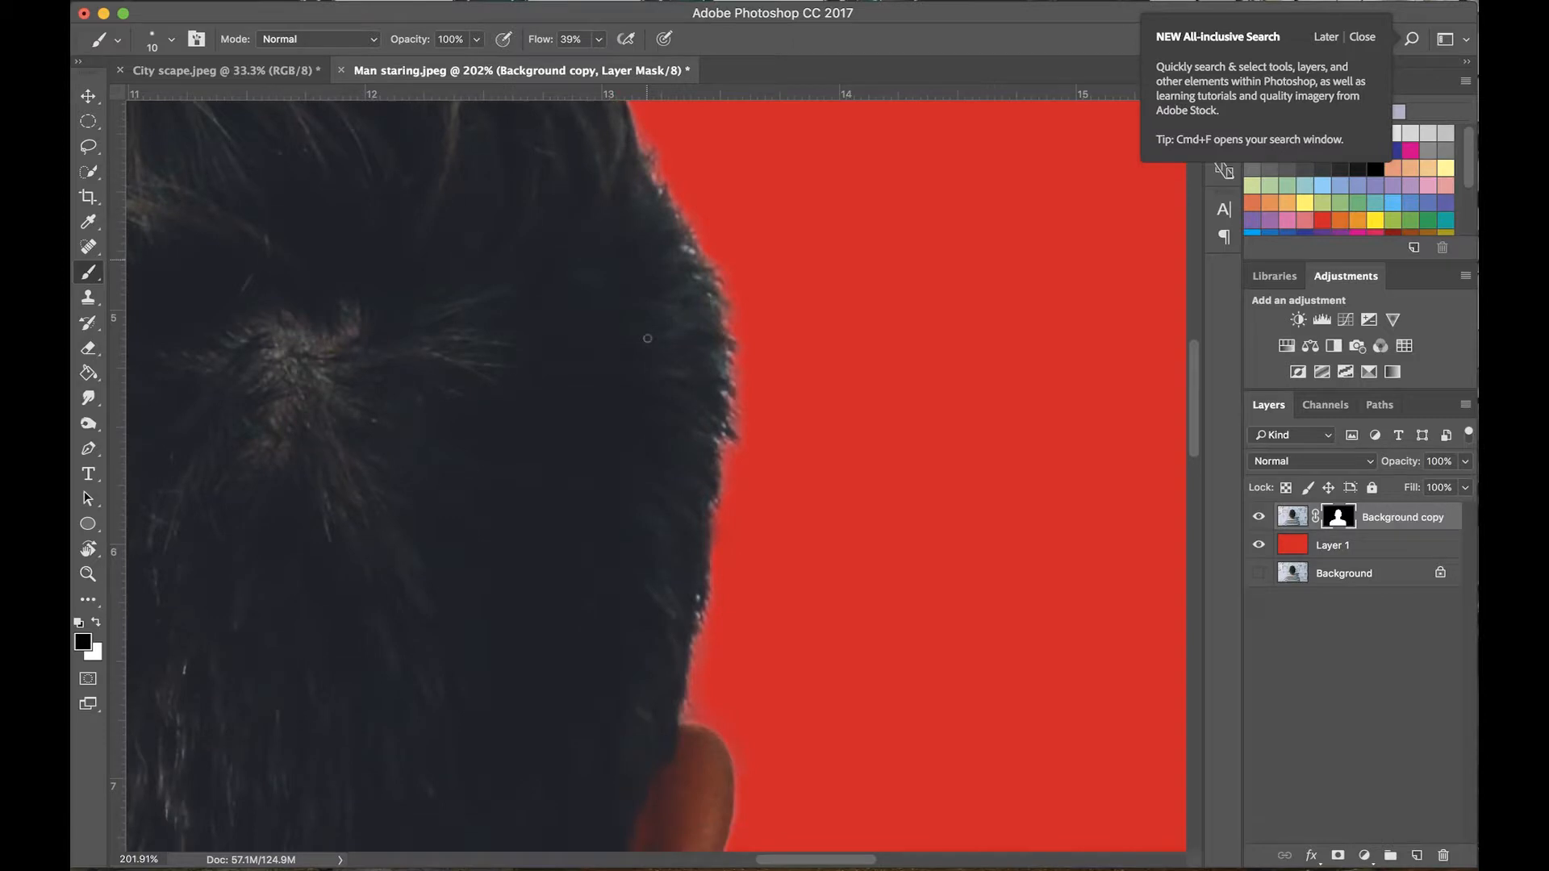
scroll(647, 338, "down", 20)
scroll(647, 339, "right", 2)
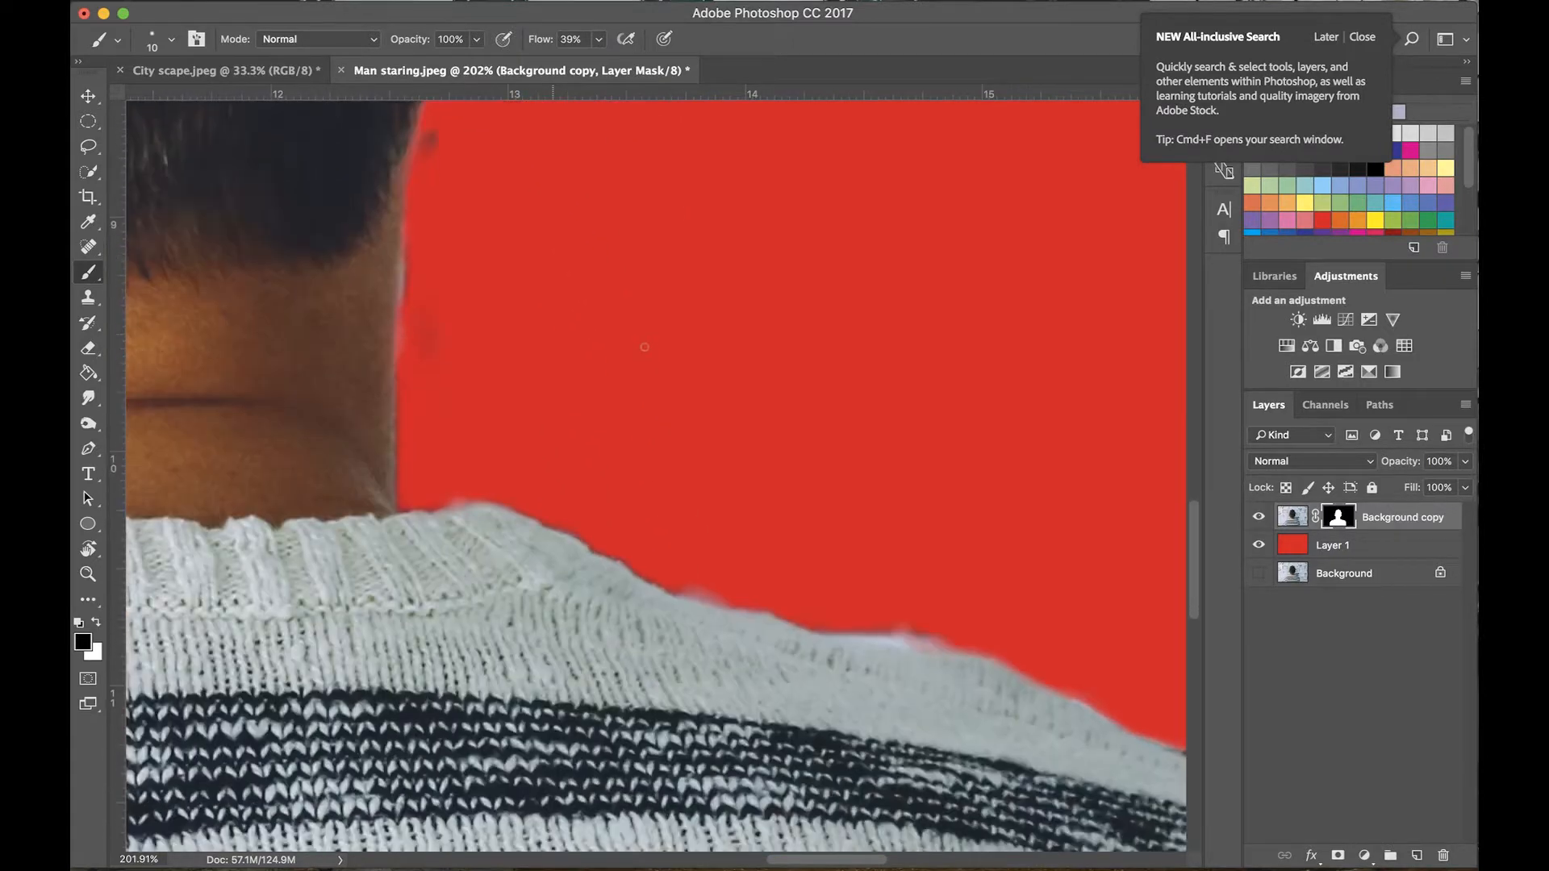
scroll(645, 347, "down", 8)
scroll(396, 203, "up", 7)
scroll(396, 202, "right", 2)
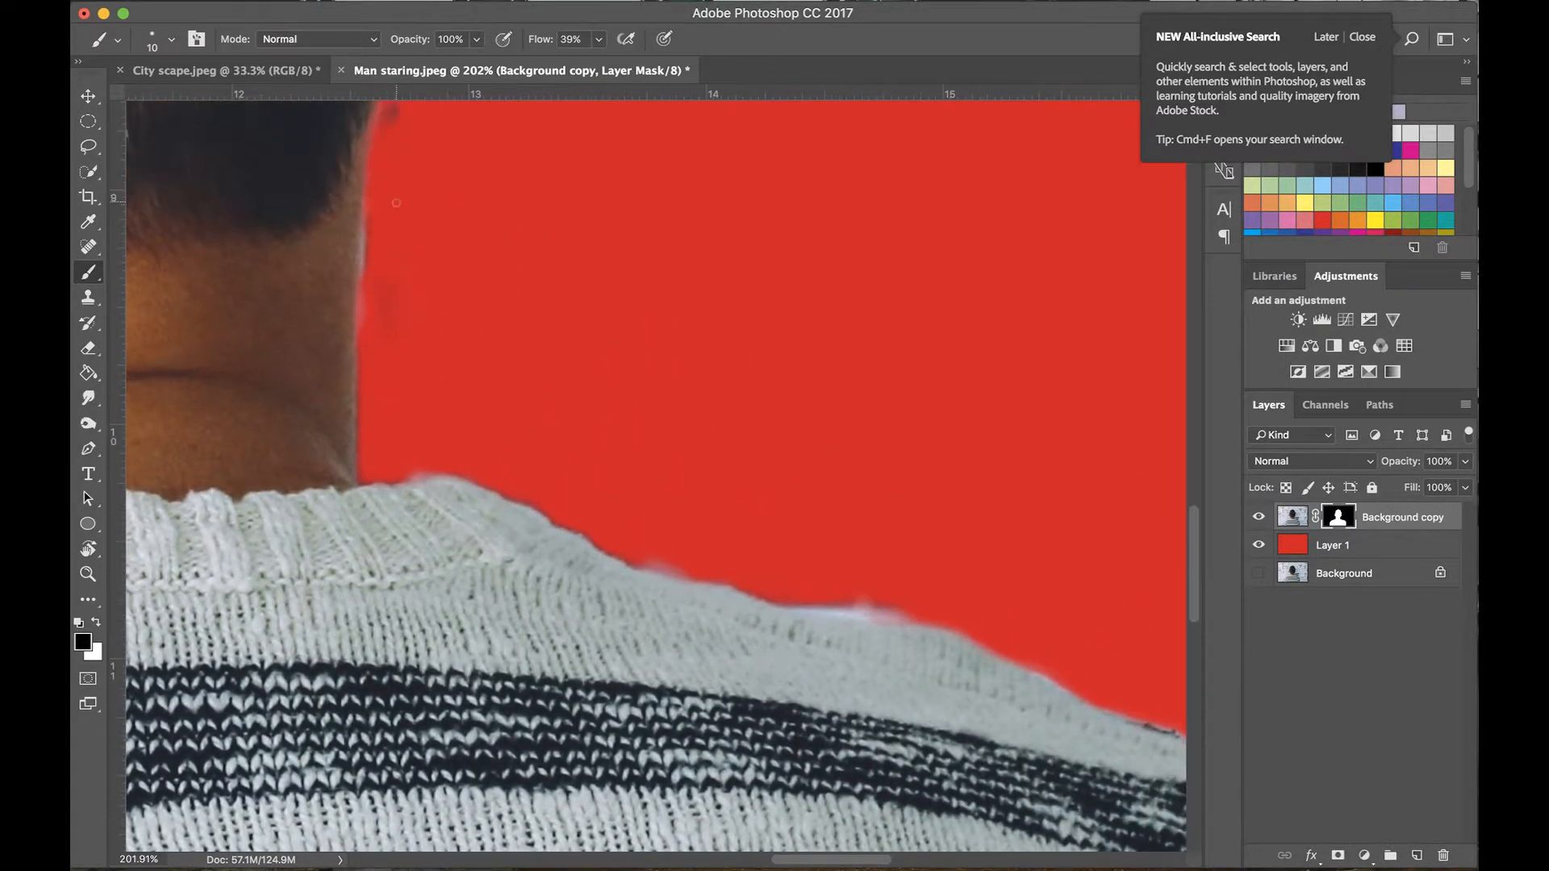
Enlarge the brush to 70 px and paint black on the mask along the right side of the neck and collar.
scroll(409, 124, "up", 5)
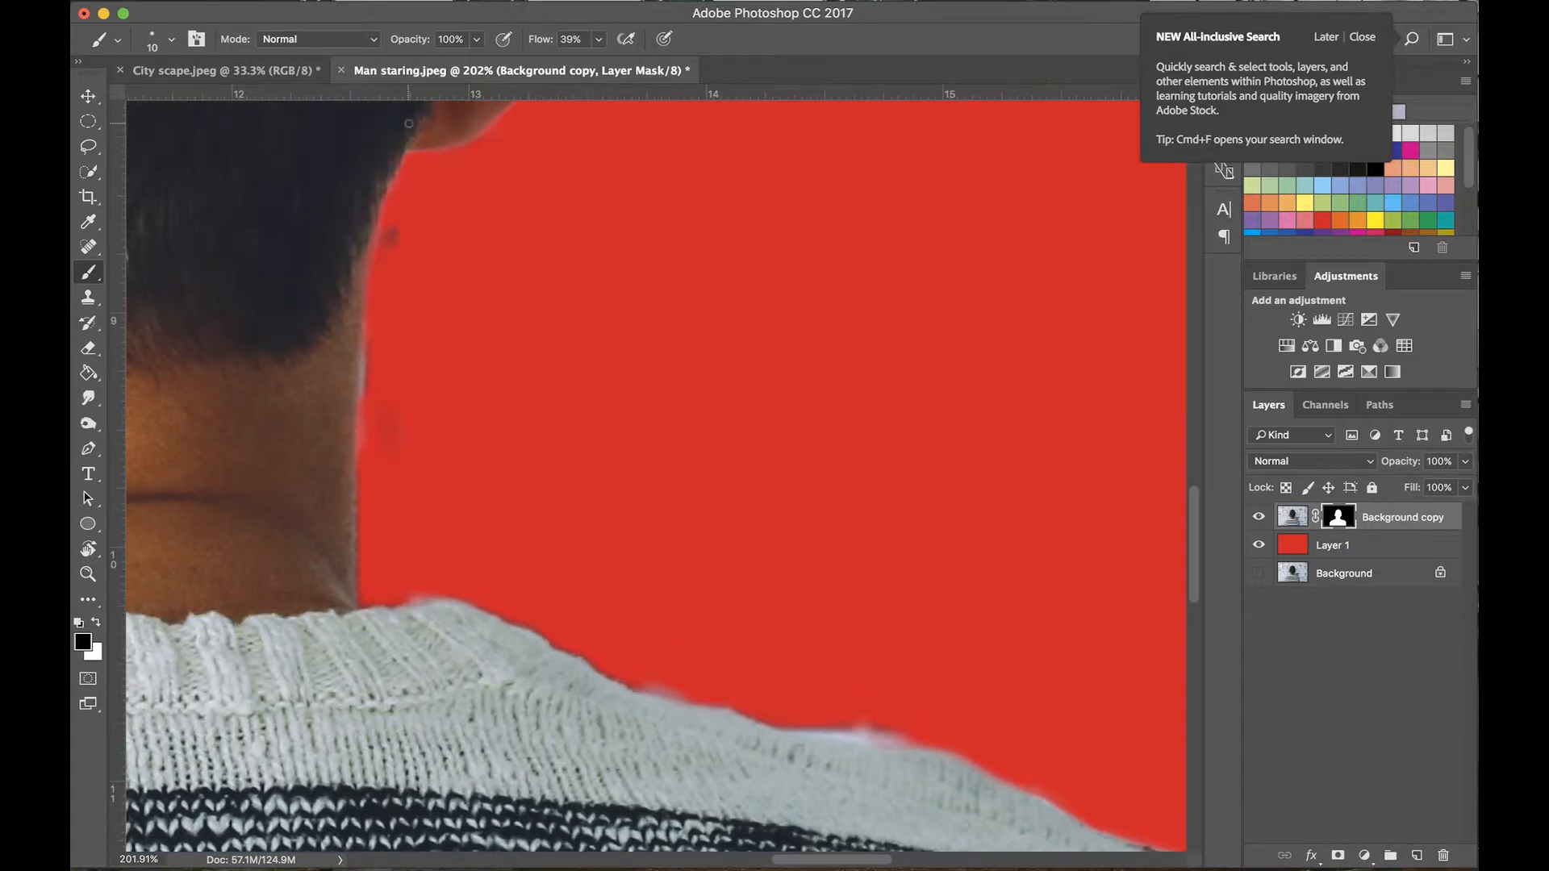
key("bracketright")
key("bracketright")
key("bracketright")
key("bracketright")
key("bracketright")
key("bracketright")
key("bracketright")
key("bracketright")
mouse_move(406, 263)
left_mouse_down()
mouse_move(409, 232)
mouse_move(412, 280)
mouse_move(409, 227)
mouse_move(404, 471)
mouse_move(389, 362)
mouse_move(390, 487)
mouse_move(391, 468)
mouse_move(501, 560)
mouse_move(650, 611)
mouse_move(676, 669)
mouse_move(645, 664)
mouse_move(706, 668)
mouse_move(654, 659)
left_mouse_up()
Paint black on the mask over the light background remnants along the upper edge of the right shoulder.
scroll(774, 674, "right", 5)
mouse_move(775, 679)
left_mouse_down()
mouse_move(736, 703)
mouse_move(689, 699)
mouse_move(766, 708)
mouse_move(681, 695)
left_mouse_up()
scroll(807, 691, "right", 5)
scroll(807, 691, "down", 3)
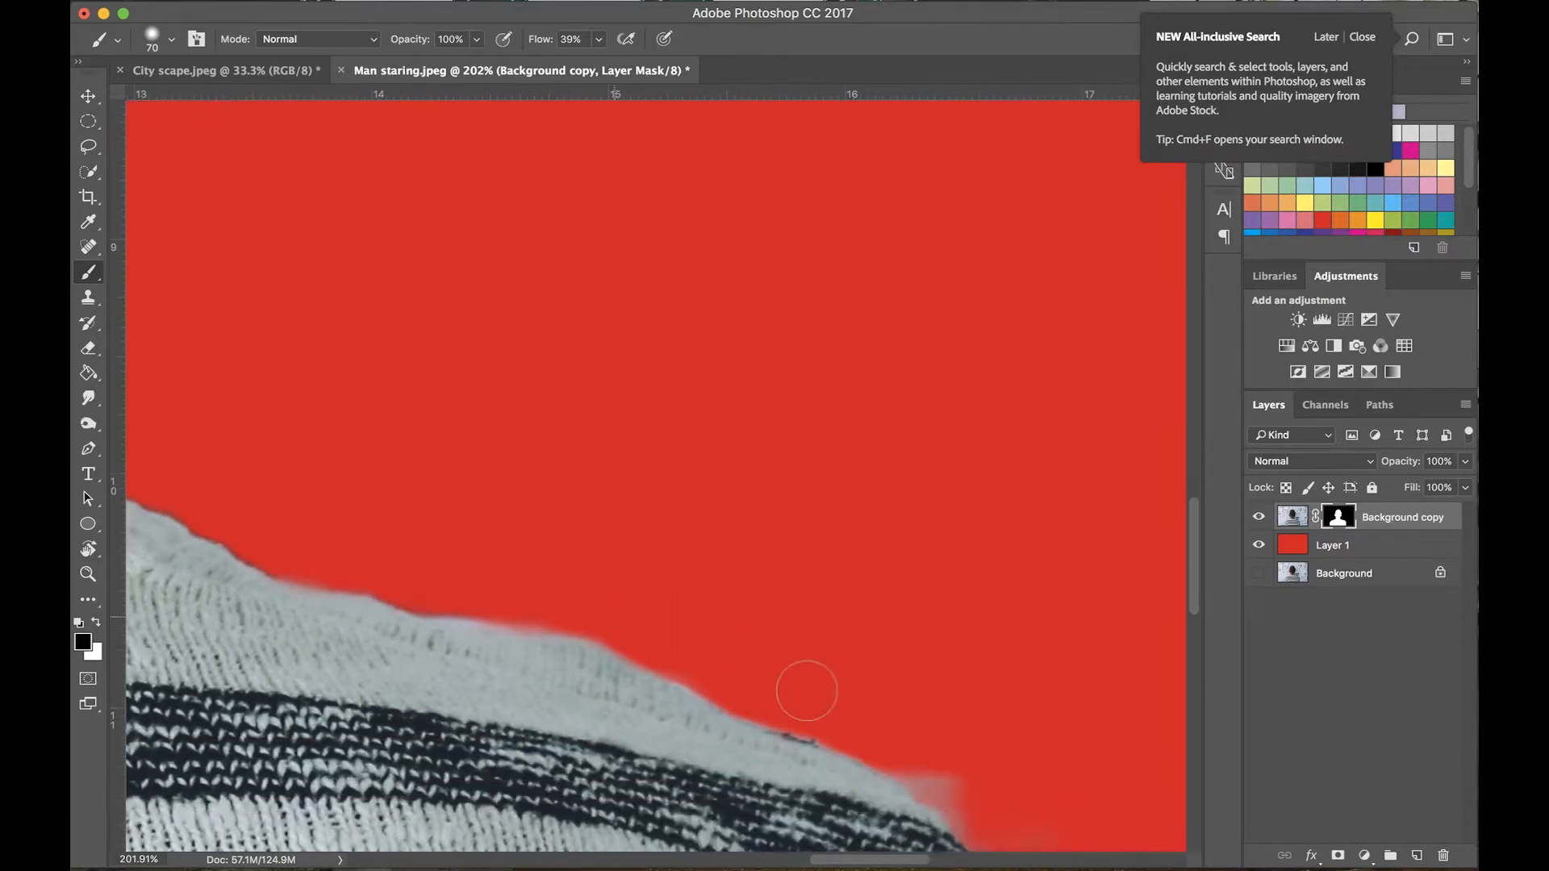
Paint black on the mask along the left side of the neck down to the sweater collar.
scroll(816, 622, "left", 20)
scroll(809, 594, "down", 10)
scroll(775, 444, "up", 8)
scroll(840, 404, "right", 7)
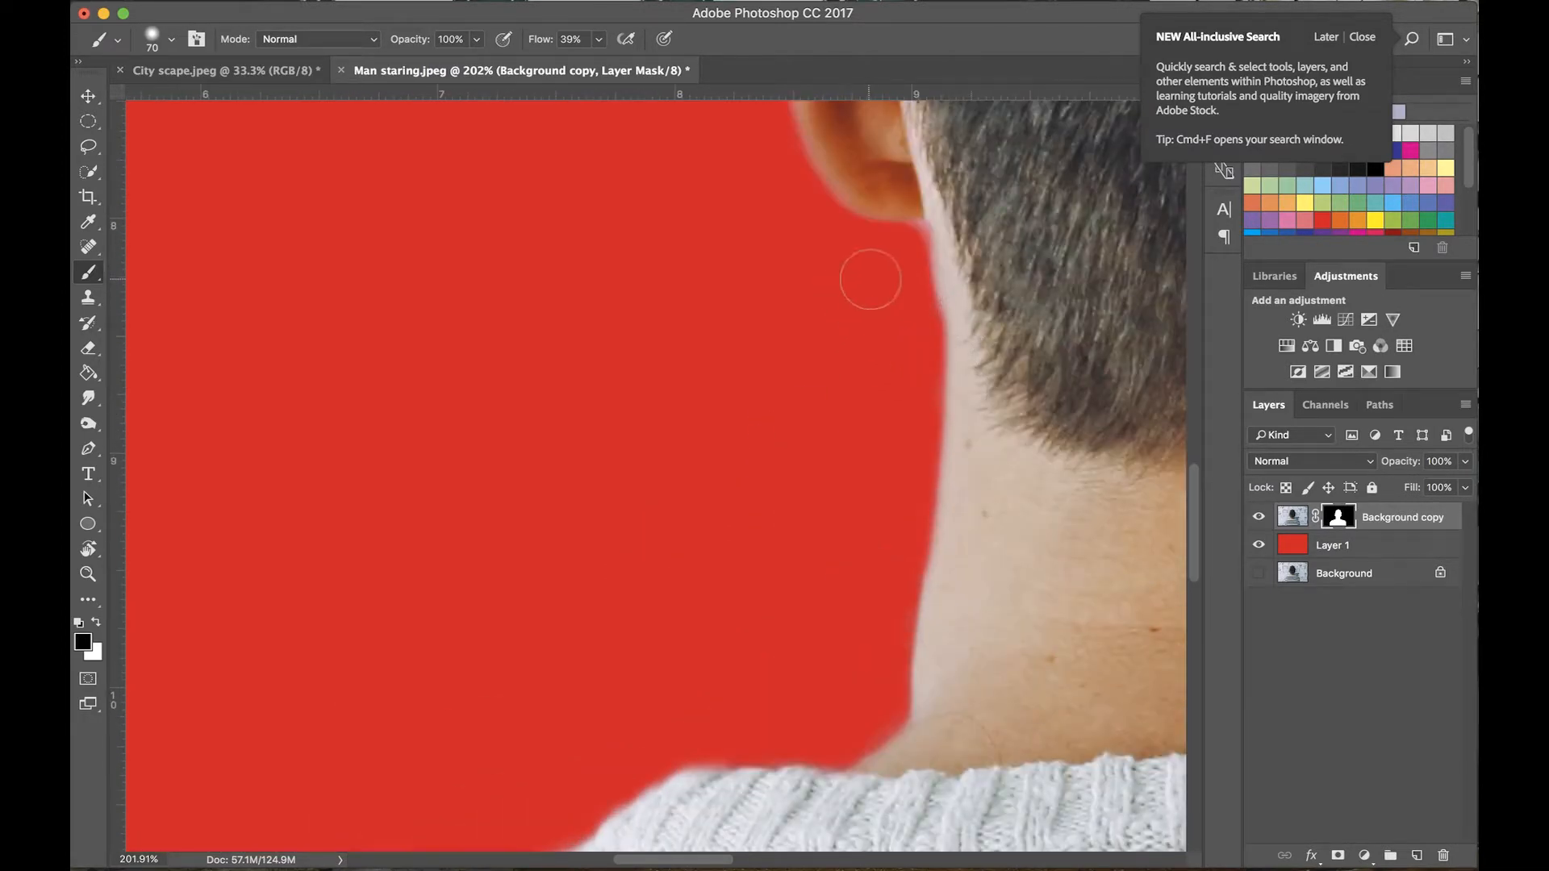
left_click_drag(847, 321, 851, 748)
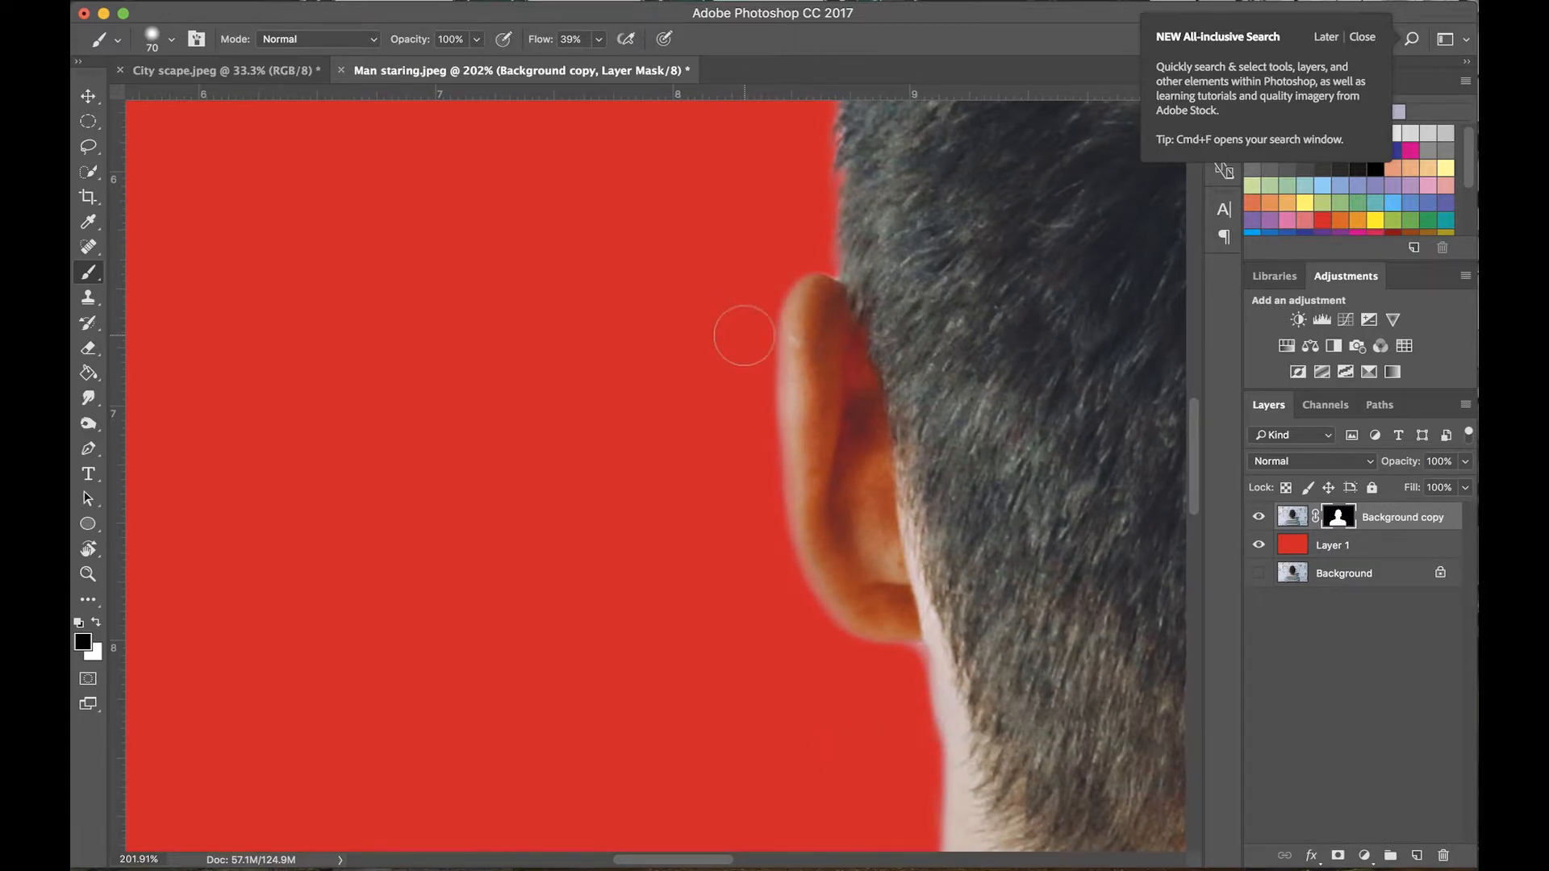
Check the cutout around the ears and hair, and delete the red Layer 1 backdrop.
scroll(744, 335, "down", 5)
scroll(744, 335, "down", 2)
left_click_drag(1064, 369, 806, 349)
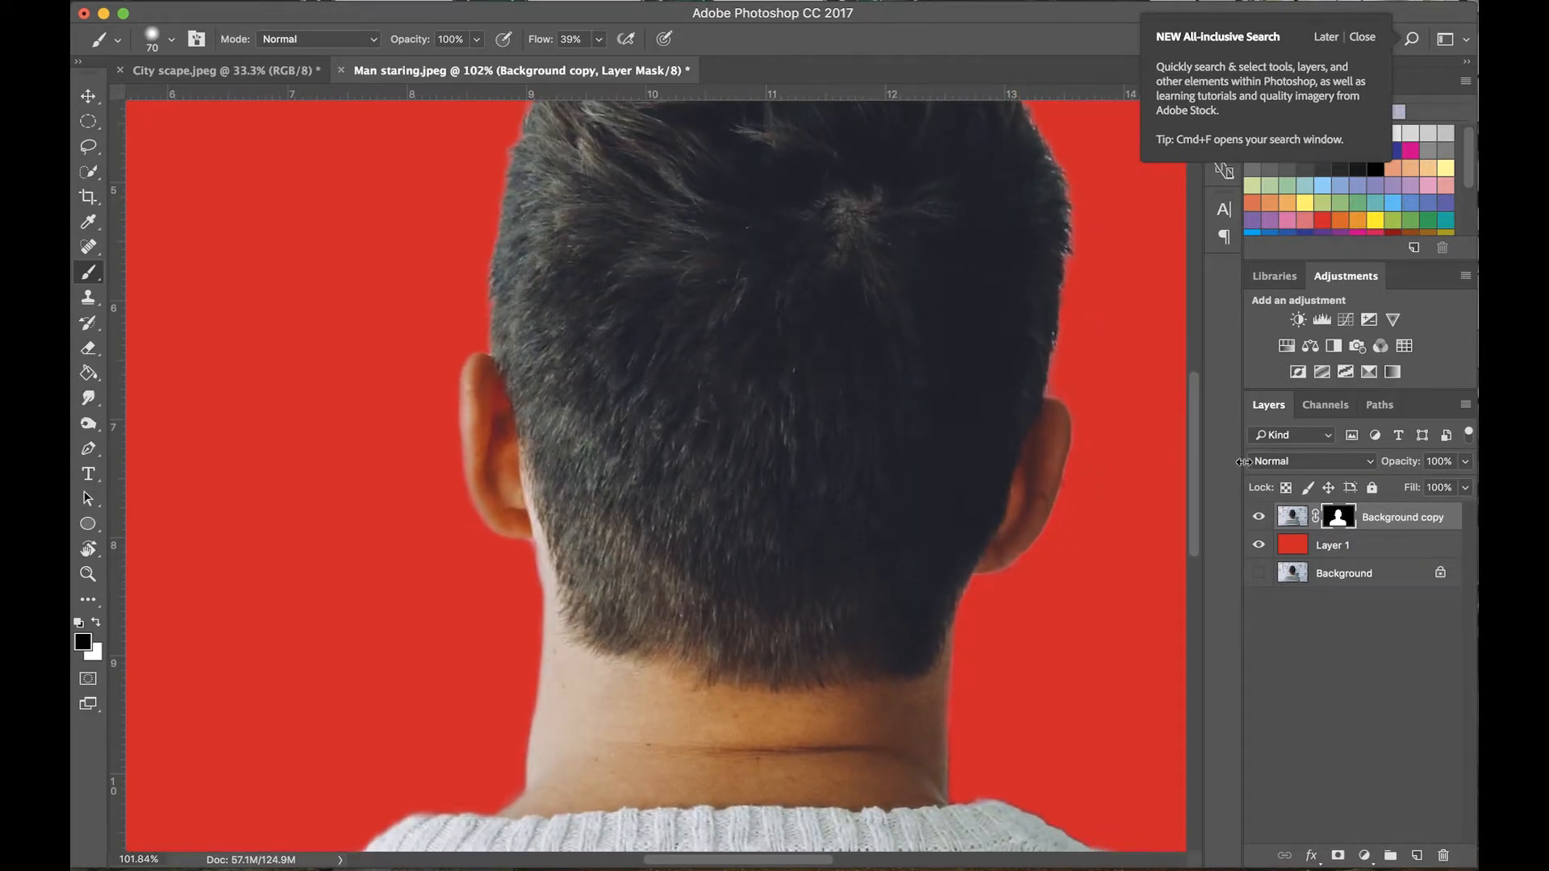
left_click(1351, 550)
key("Delete")
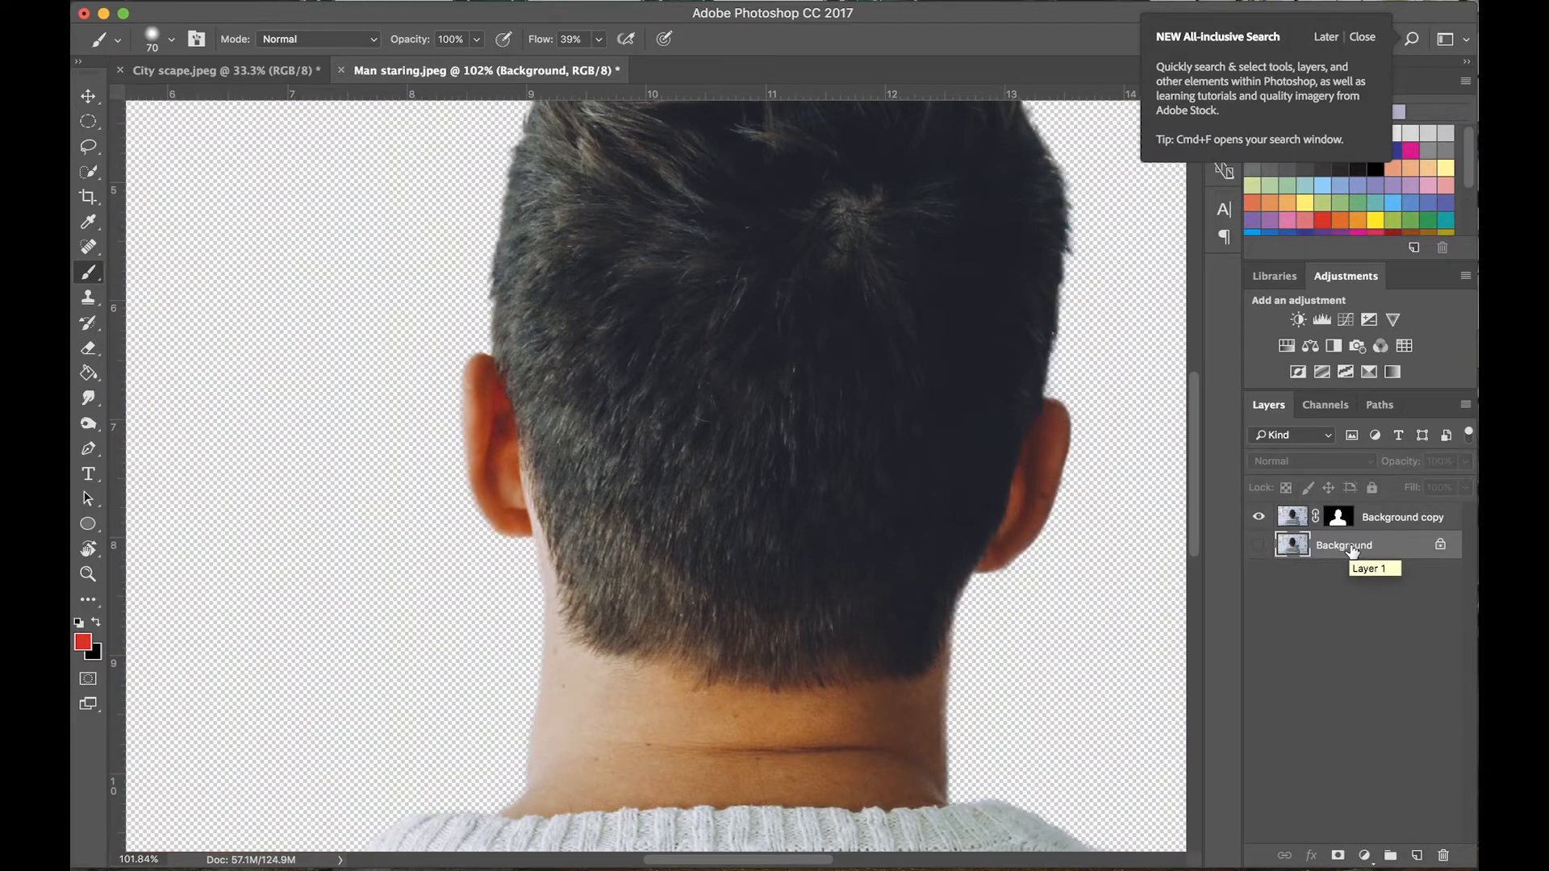
Make the masked Background copy layer active and ready the Move tool with the whole man in view.
scroll(820, 336, "down", 5)
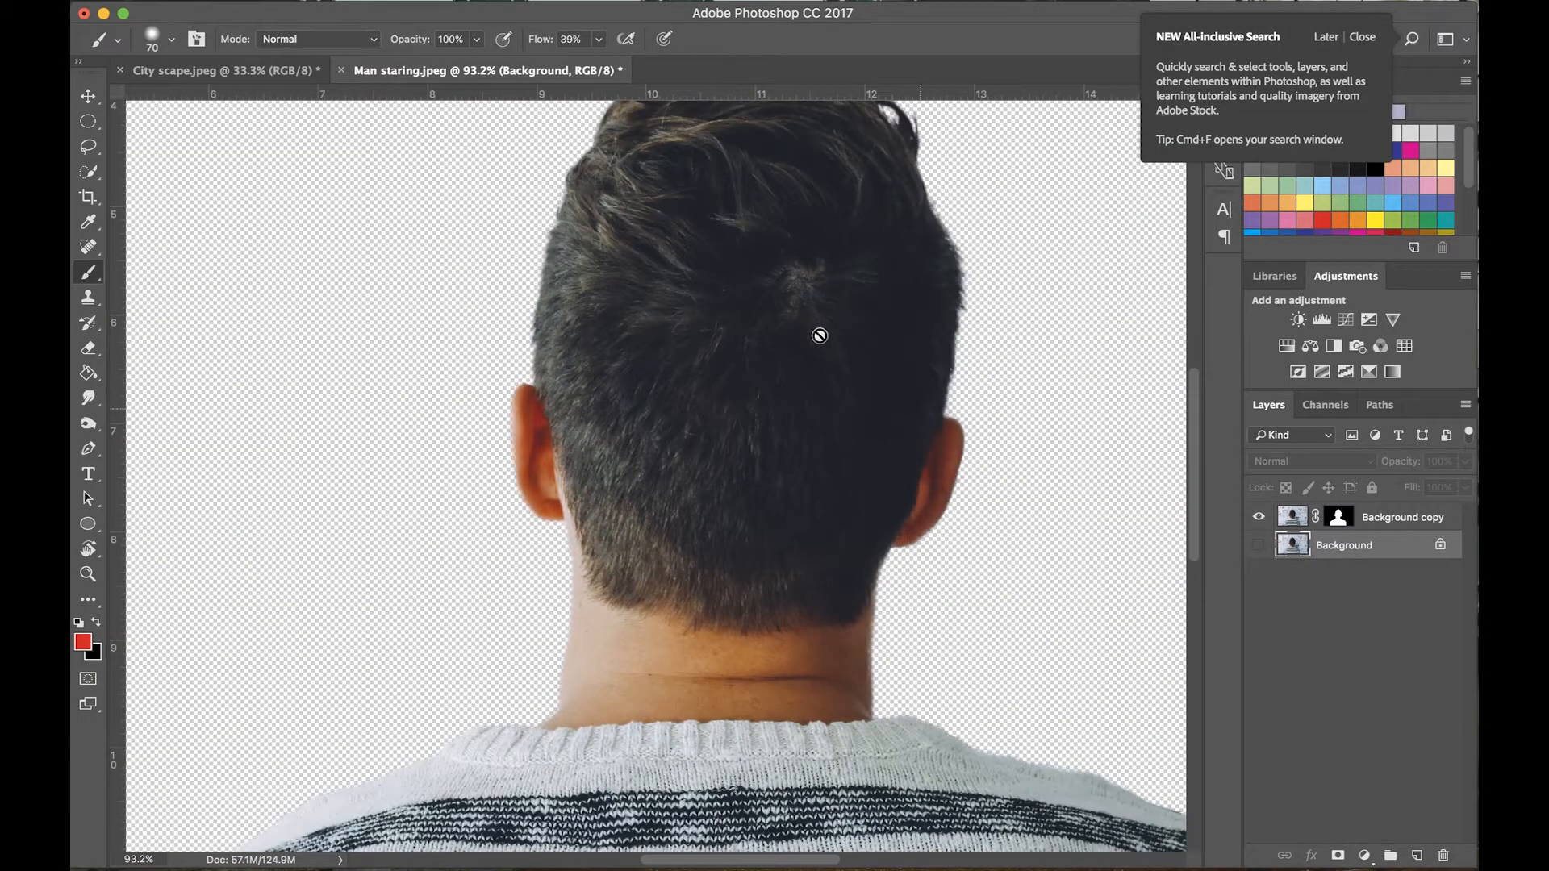
scroll(820, 338, "down", 2)
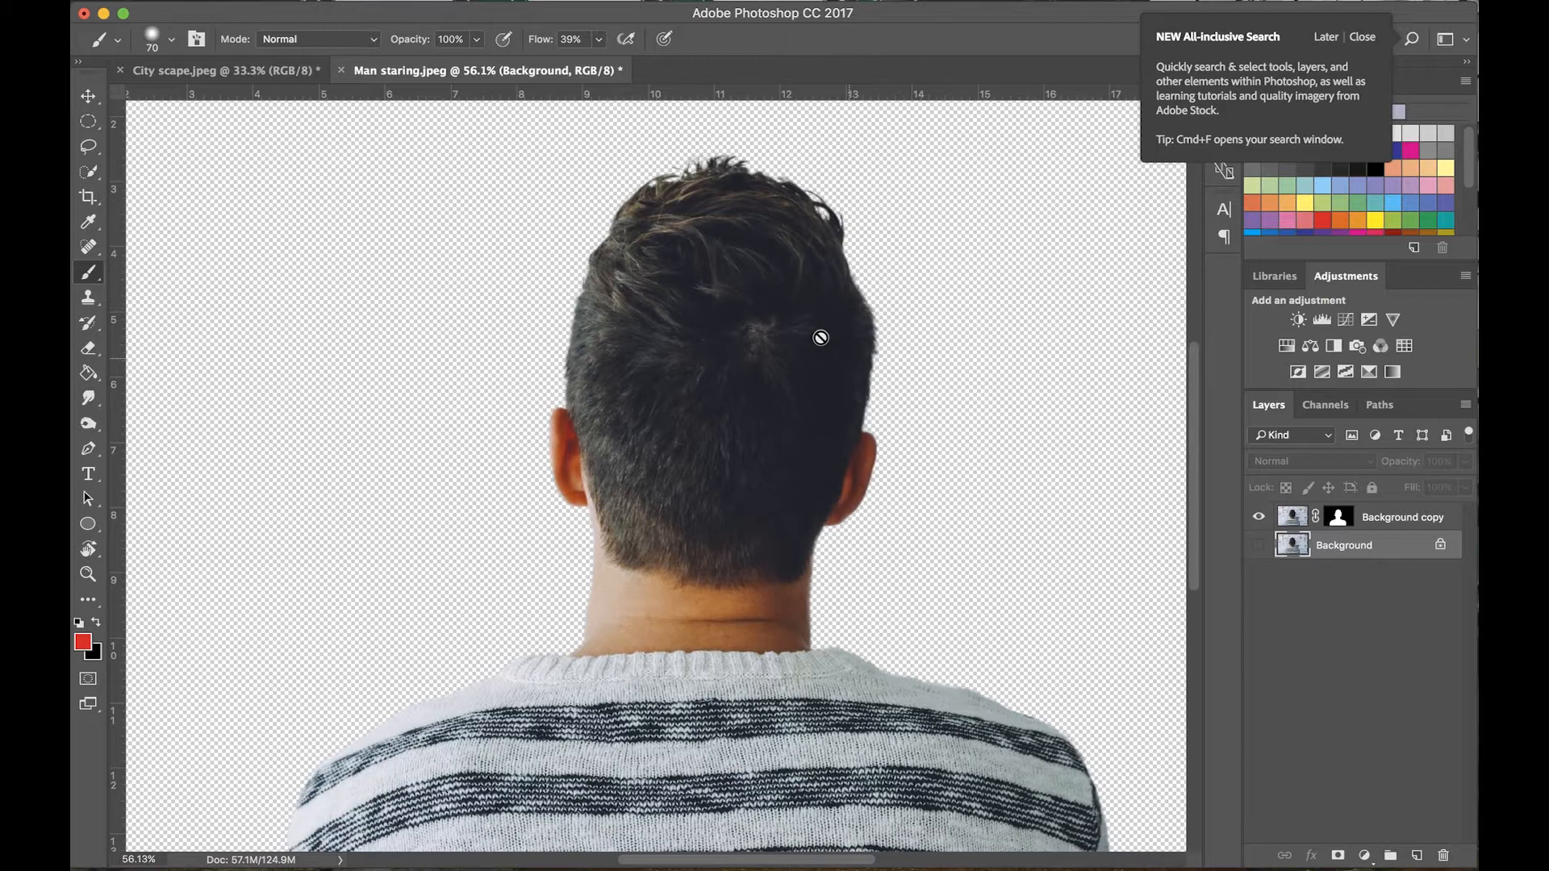
left_click(1392, 517)
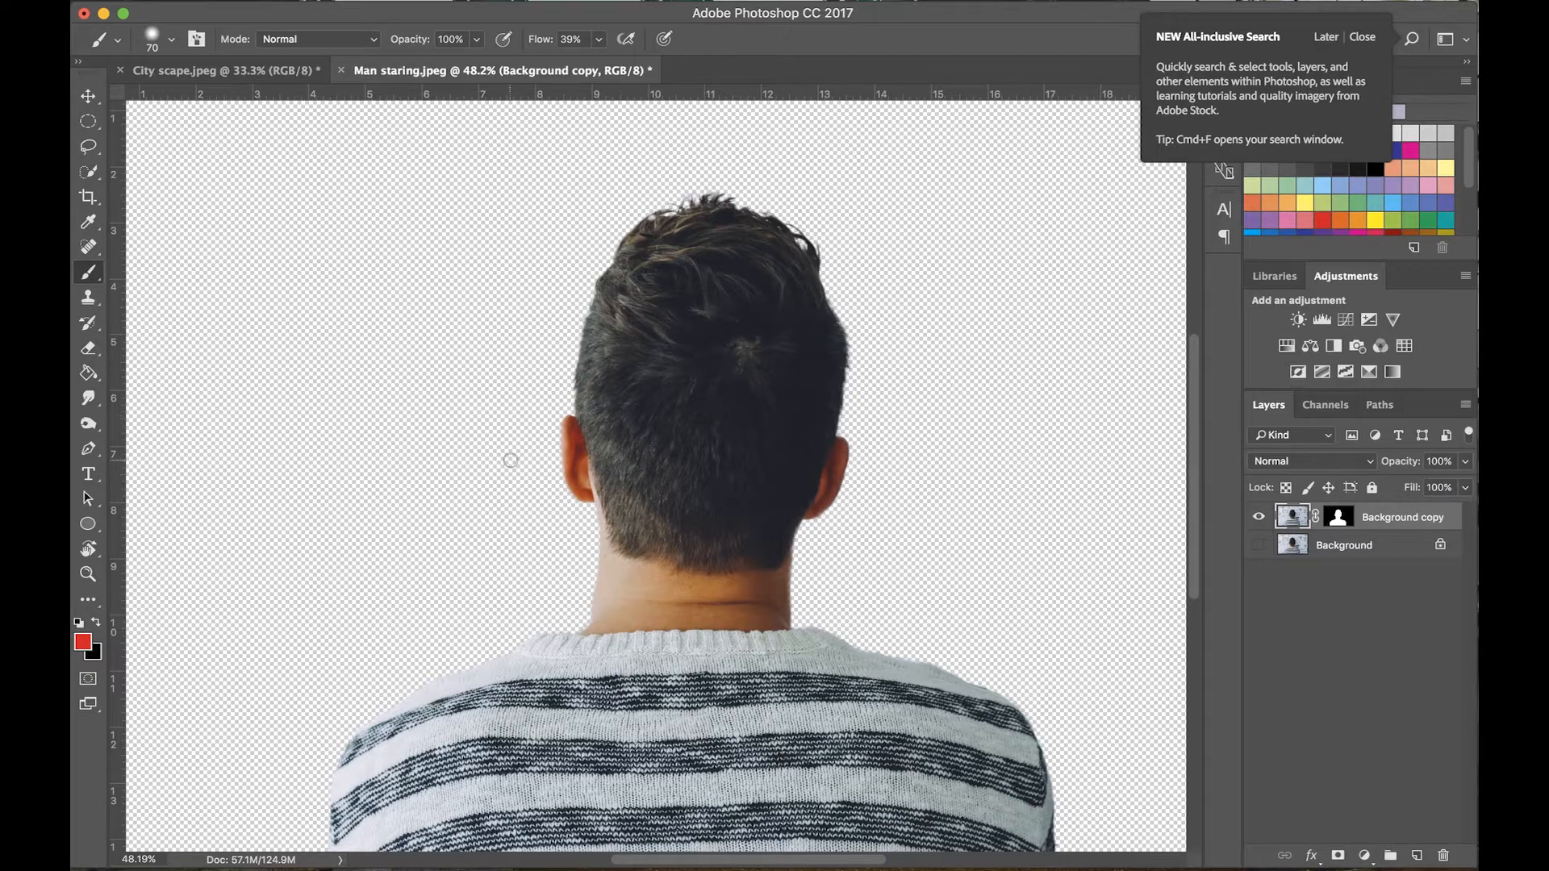
key("v")
mouse_move(764, 422)
left_mouse_down()
mouse_move(535, 269)
mouse_move(635, 234)
mouse_move(783, 269)
mouse_move(928, 333)
mouse_move(844, 243)
mouse_move(777, 355)
mouse_move(673, 289)
mouse_move(609, 348)
mouse_move(606, 382)
mouse_move(761, 350)
mouse_move(738, 374)
left_mouse_up()
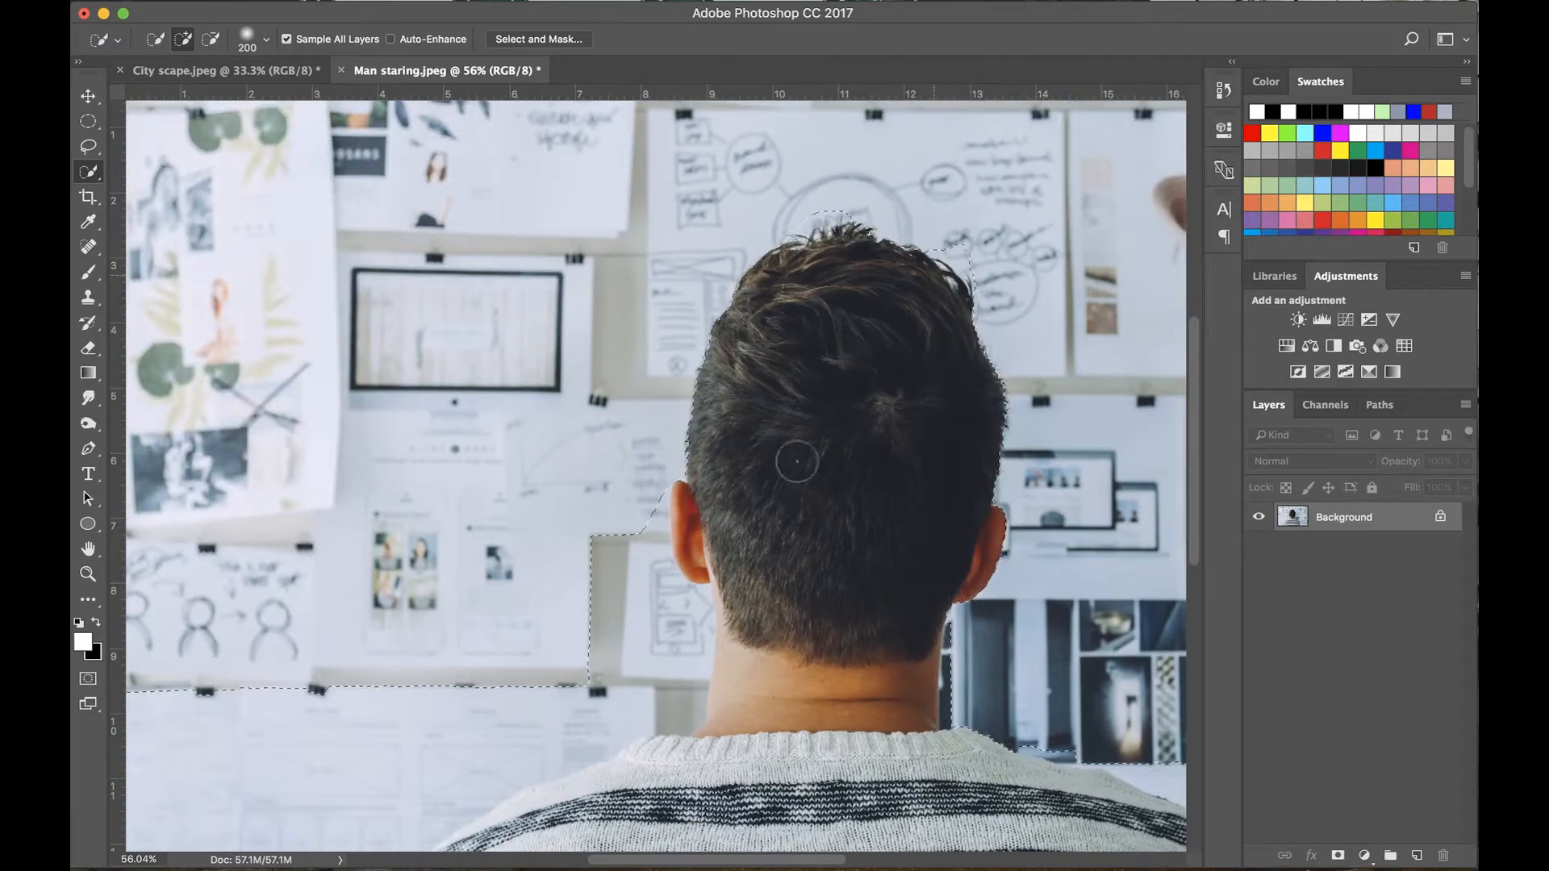
Subtract the background beside the left ear from the quick selection and reduce the brush to 45 px for the left sleeve edge.
left_click(658, 499, "alt")
scroll(753, 272, "down", 10)
scroll(833, 328, "up", 4)
key("bracketleft")
key("bracketleft")
key("bracketleft")
key("bracketleft")
key("bracketleft")
scroll(680, 470, "up", 10)
scroll(680, 469, "down", 15)
scroll(516, 505, "up", 3)
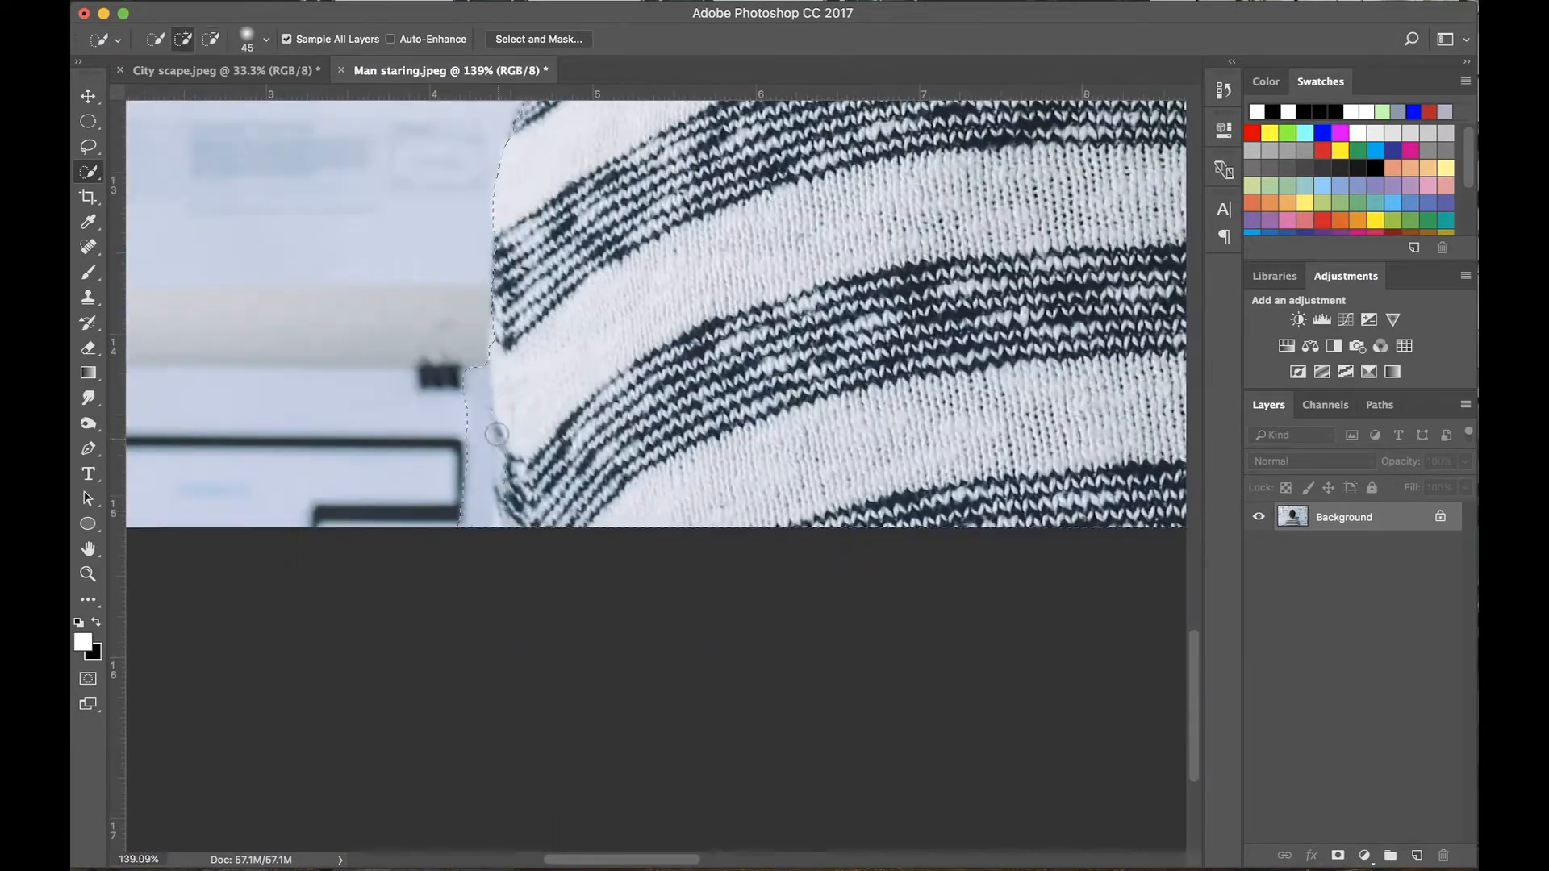
scroll(516, 505, "down", 10)
Start Select and Mask on the selection with radius 26 px, Smart Radius on, smooth 34 and feather 2.4 px.
left_click(539, 38)
left_click(1297, 157)
left_click_drag(1218, 356, 1329, 356)
left_click(1214, 391)
left_click_drag(1218, 486, 1295, 486)
left_click_drag(1219, 544, 1247, 544)
Run the Refine Edge brush, enlarged to 100 px, over the hair outline around the crown.
left_click(87, 121)
scroll(702, 300, "up", 10)
key("bracketright")
key("bracketright")
key("bracketright")
key("bracketright")
key("bracketright")
key("bracketright")
key("bracketright")
key("bracketright")
key("bracketright")
left_click_drag(520, 190, 442, 228)
left_click_drag(749, 300, 710, 276)
Continue the edge refinement along the outline of the neck and the sweater's shoulder.
scroll(885, 408, "down", 15)
scroll(886, 408, "up", 10)
left_click_drag(323, 427, 323, 542)
left_click_drag(532, 633, 851, 763)
scroll(851, 762, "left", 10)
scroll(840, 650, "left", 10)
scroll(840, 650, "down", 8)
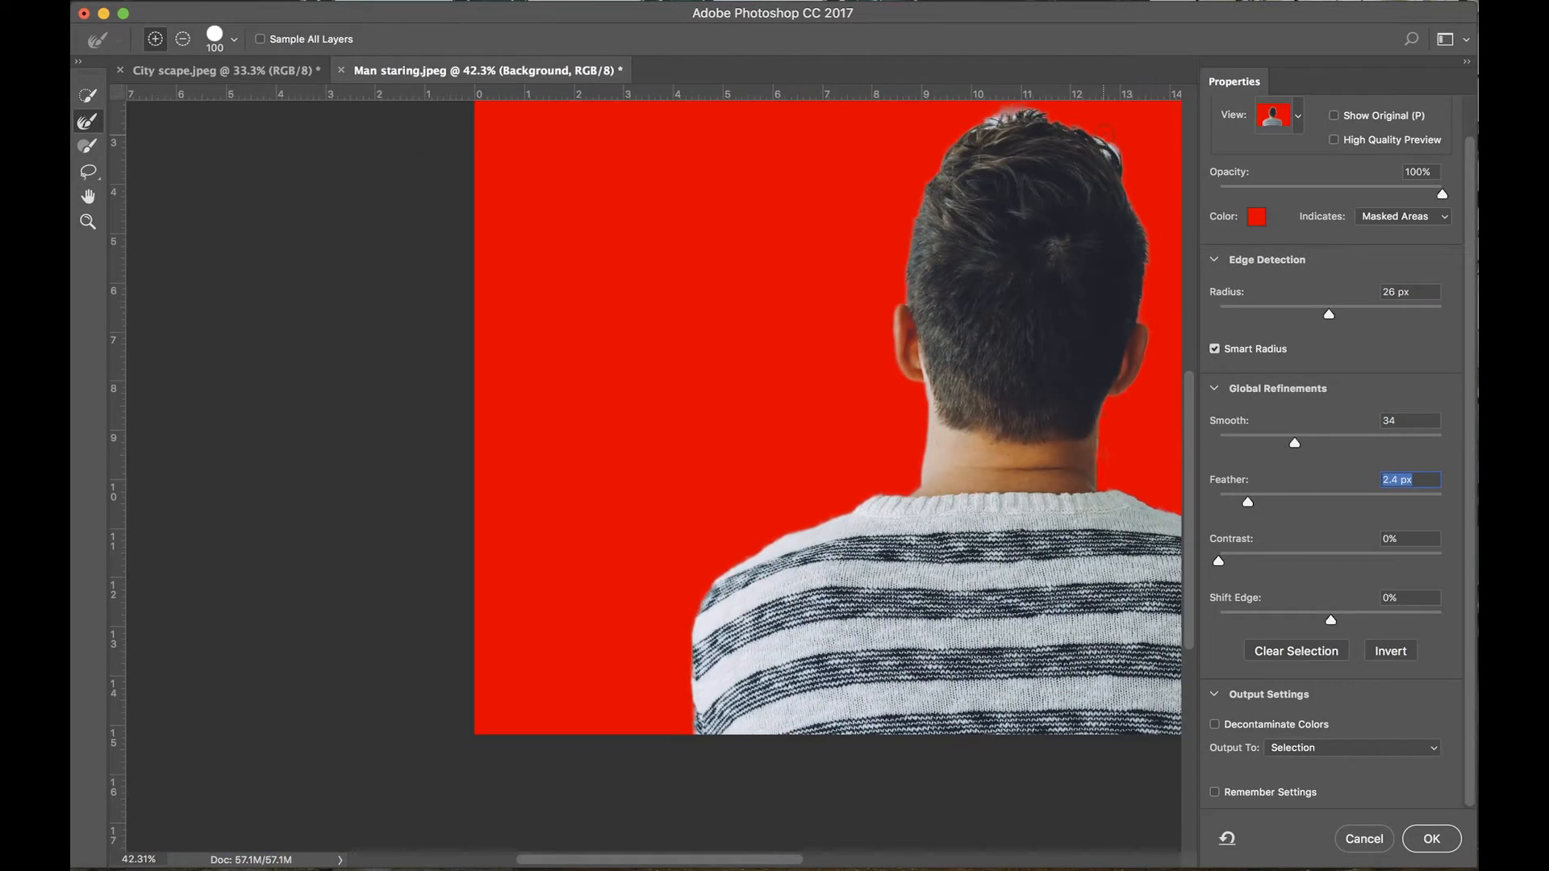
Lower the feather slightly and output the selection to a new layer with a layer mask.
scroll(820, 369, "right", 5)
left_click_drag(1247, 503, 1236, 503)
left_click(1323, 748)
left_click(1323, 761)
left_click(1431, 839)
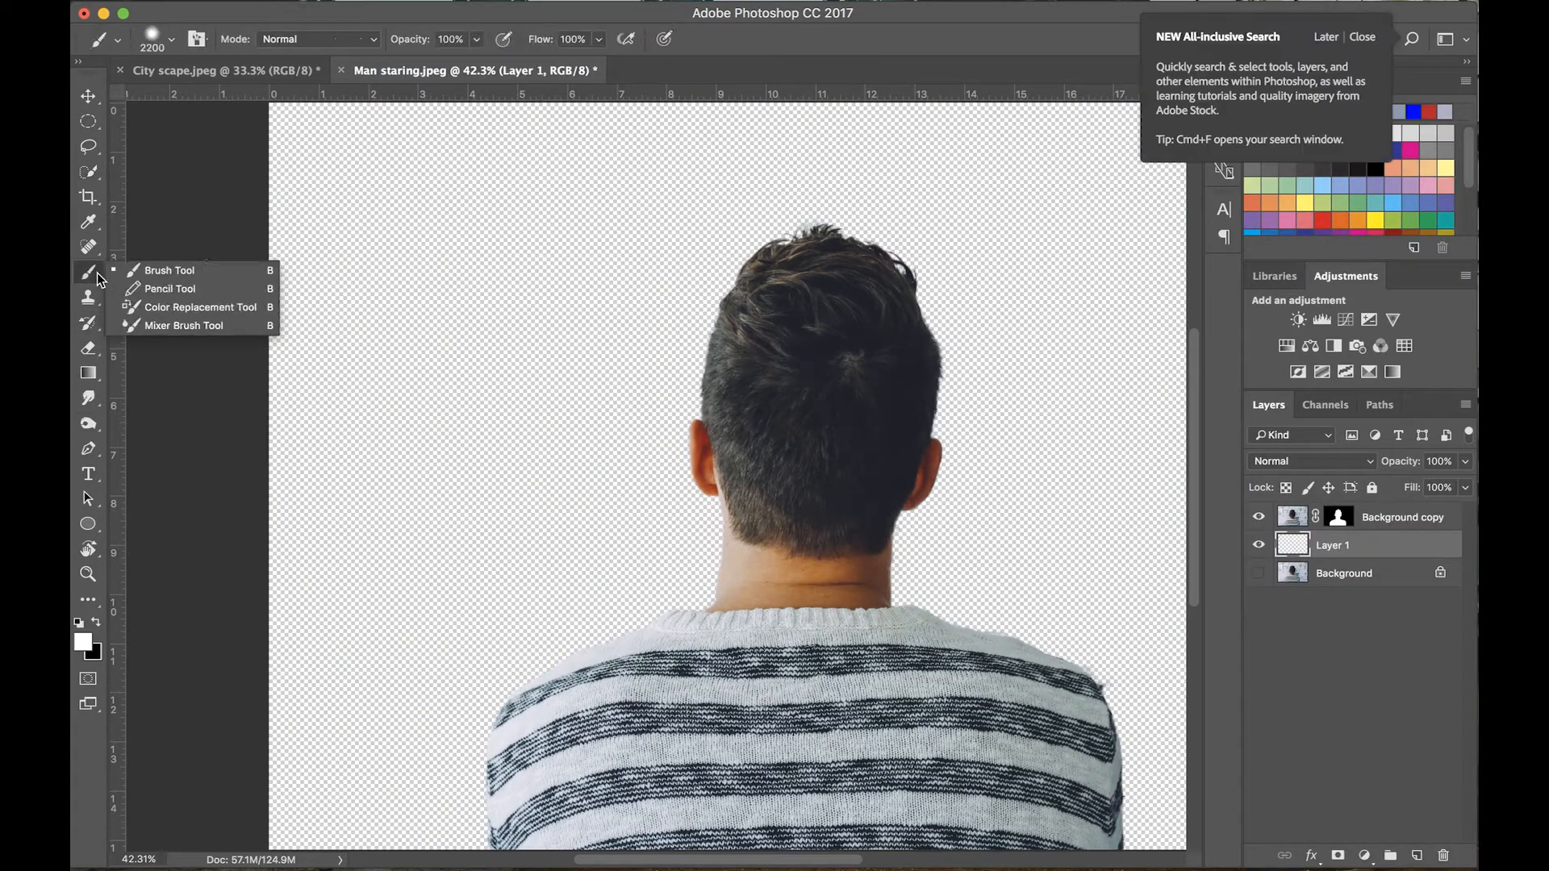
Ready a Brush preset, swap the colours to black and paint on the mask along the edge of the crown hair.
scroll(845, 474, "up", 5)
left_click_drag(846, 474, 842, 545)
key("b")
left_click(171, 39)
left_click(208, 147)
scroll(904, 270, "up", 5)
key("x")
mouse_move(811, 262)
left_mouse_down()
mouse_move(754, 295)
mouse_move(569, 224)
left_mouse_up()
Enlarge the brush to 70 px and examine the mask edge down the right sleeve and across the sweater.
scroll(569, 224, "down", 10)
key("]")
key("]")
key("]")
key("]")
key("]")
key("]")
scroll(893, 705, "down", 10)
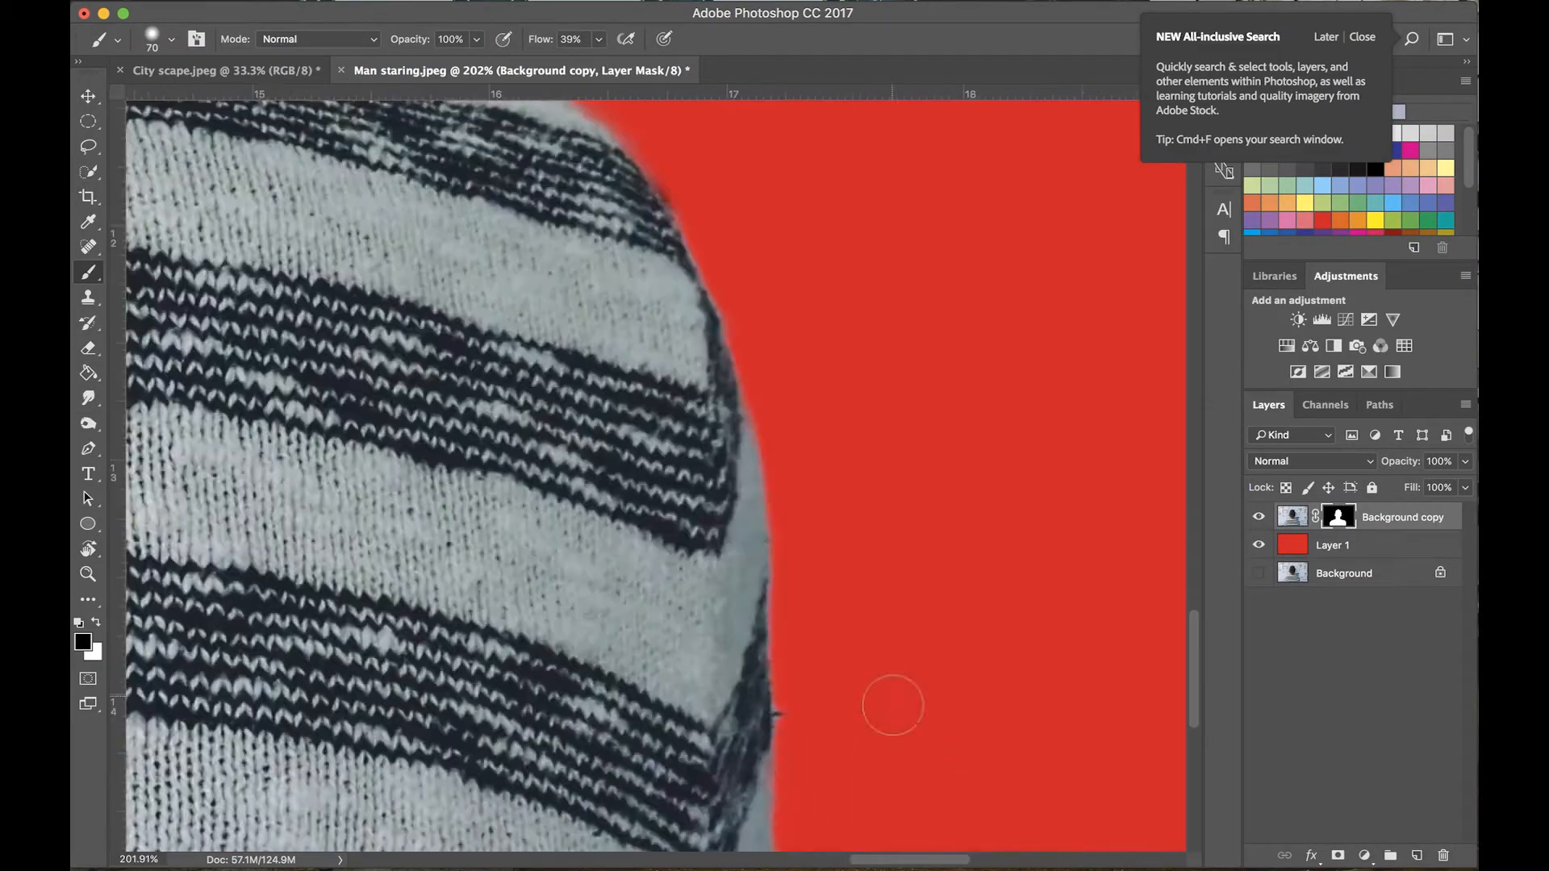
scroll(892, 565, "left", 10)
scroll(807, 451, "down", 5)
Delete the red Layer 1, fit the image in the window and make the Background copy layer active.
left_click(1352, 551)
key("Delete")
key("super+0")
left_click(1393, 517)
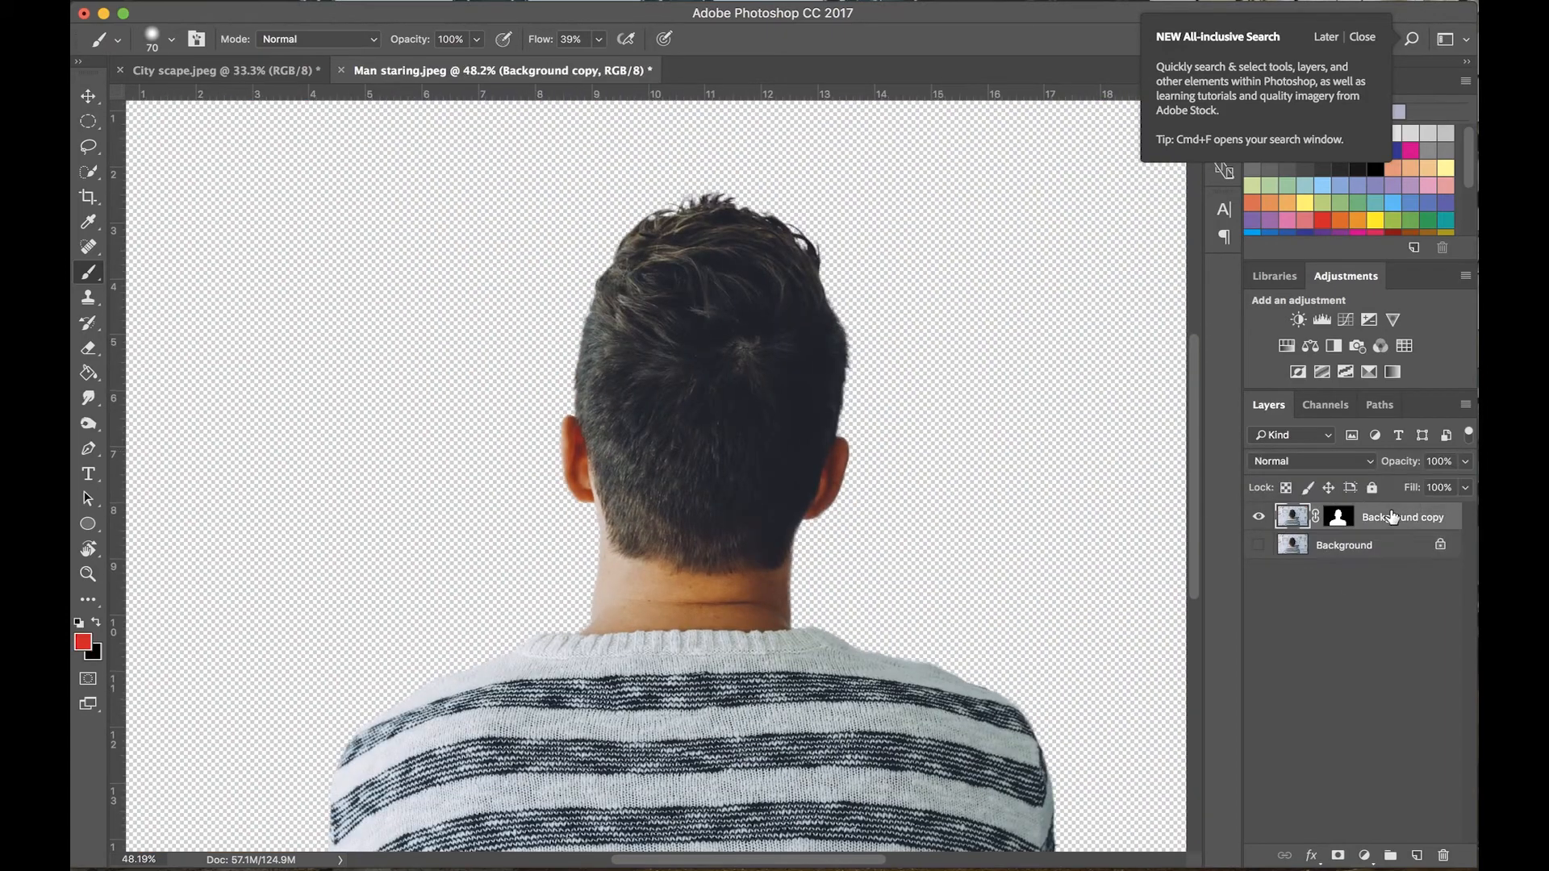